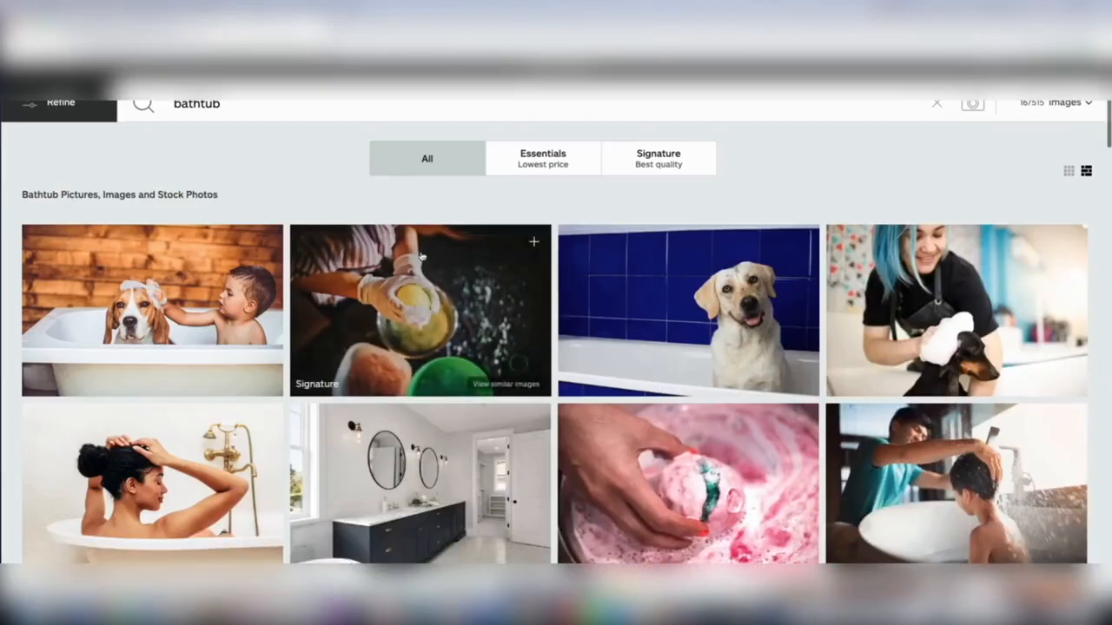
Search the stock photo site for "home" and look through the resulting images.
scroll(420, 254, up, 1)
click(359, 129)
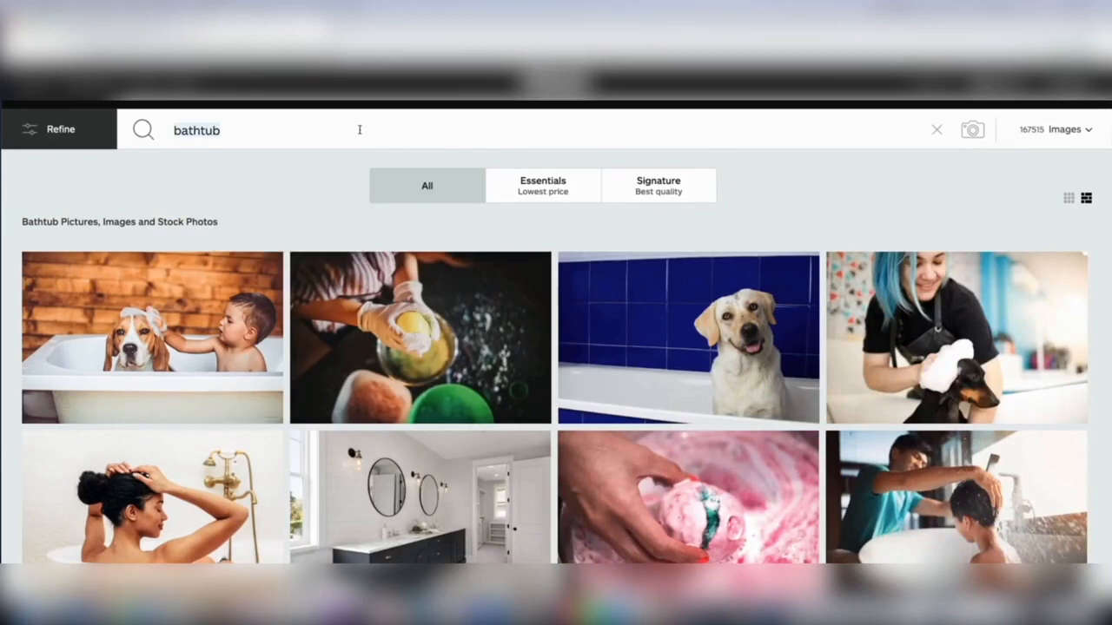
text(home)
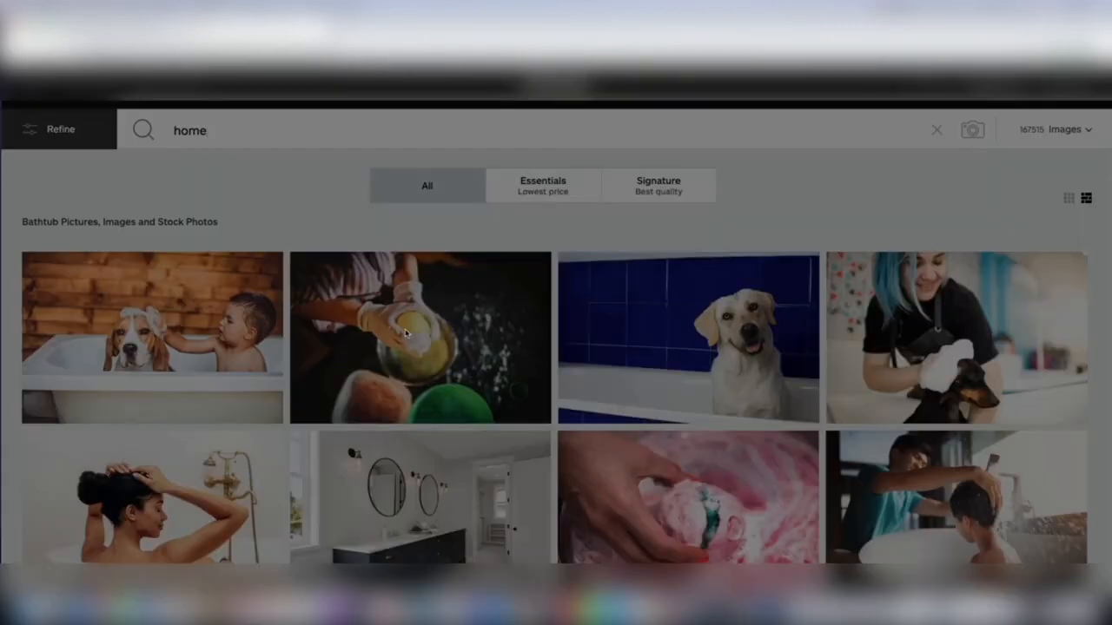
key(Return)
scroll(417, 356, down, 6)
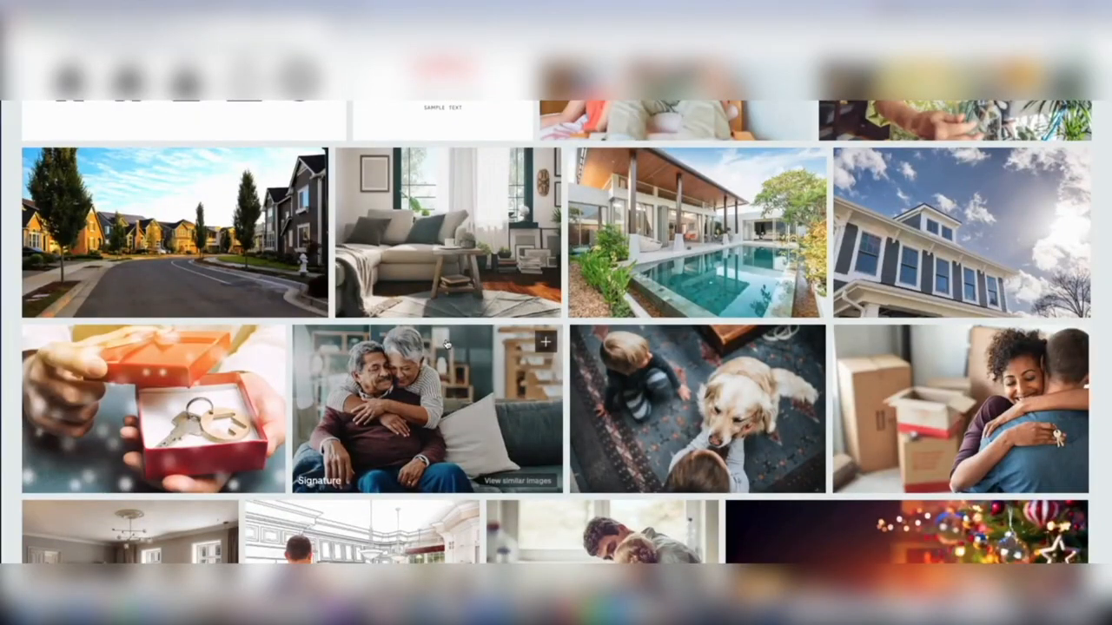
scroll(443, 344, up, 6)
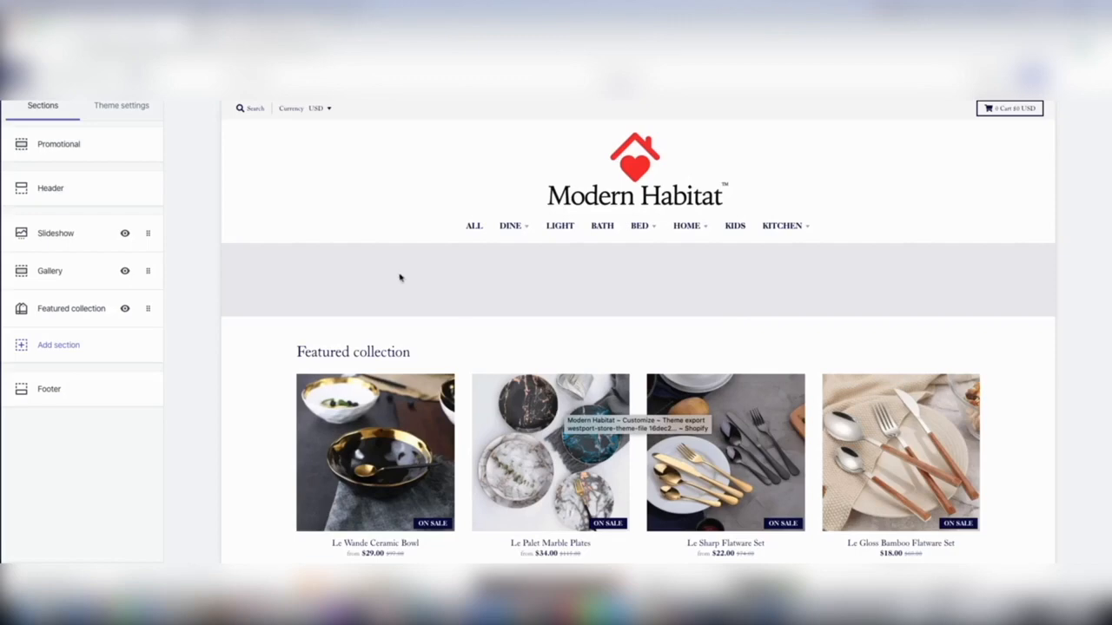
Switch to the Shopify theme editor, open the Le Palet Marble Plates product from the featured collection and copy its main photo.
scroll(539, 554, down, 2)
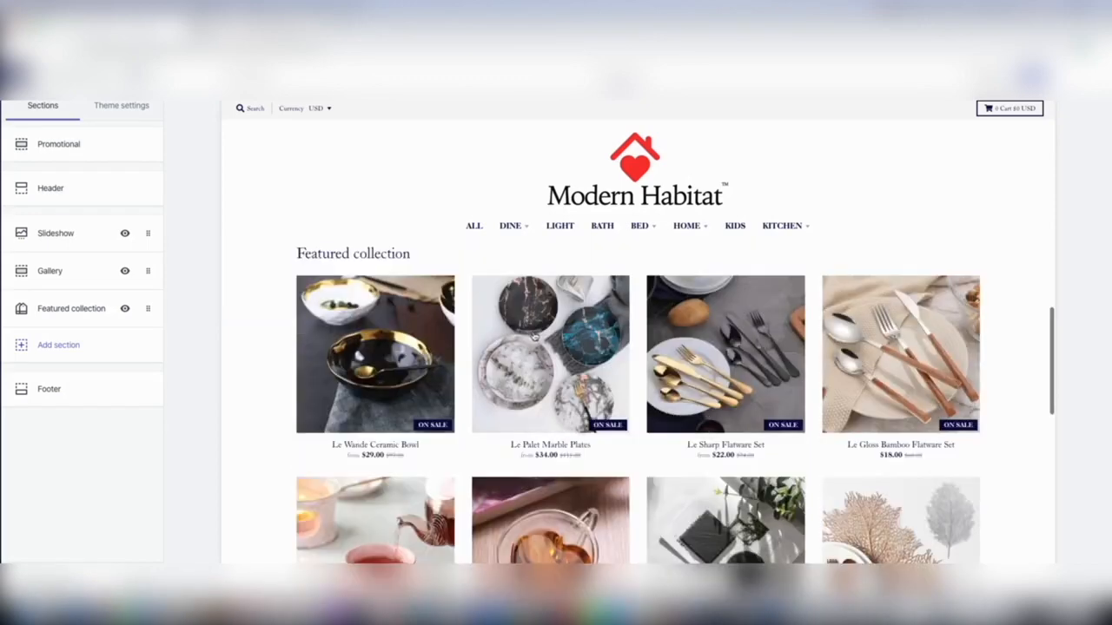
click(535, 336)
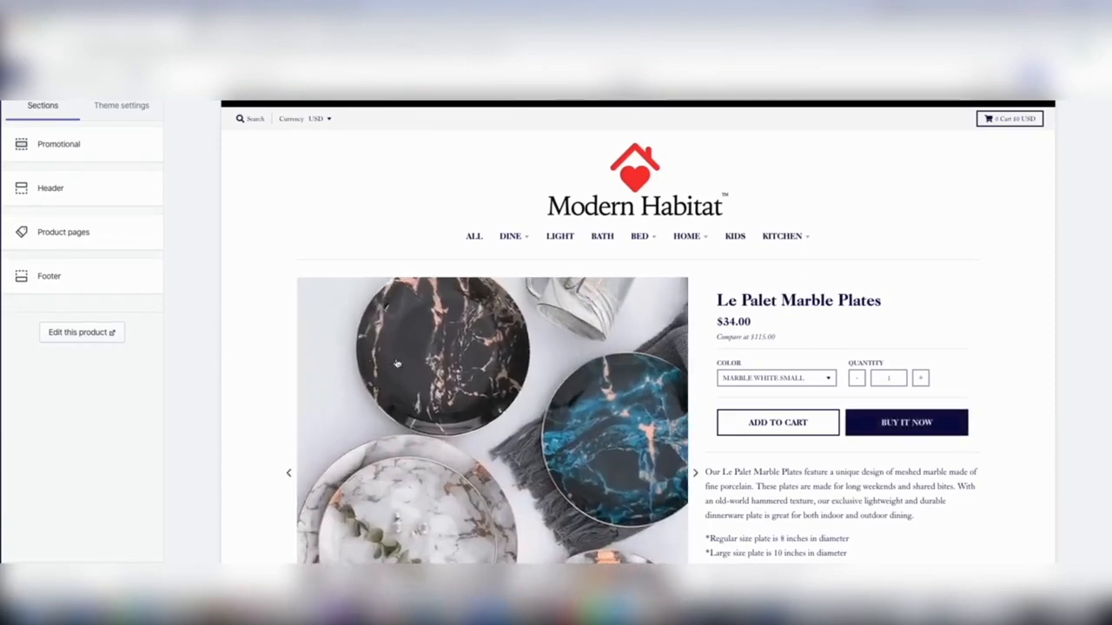
scroll(504, 449, down, 2)
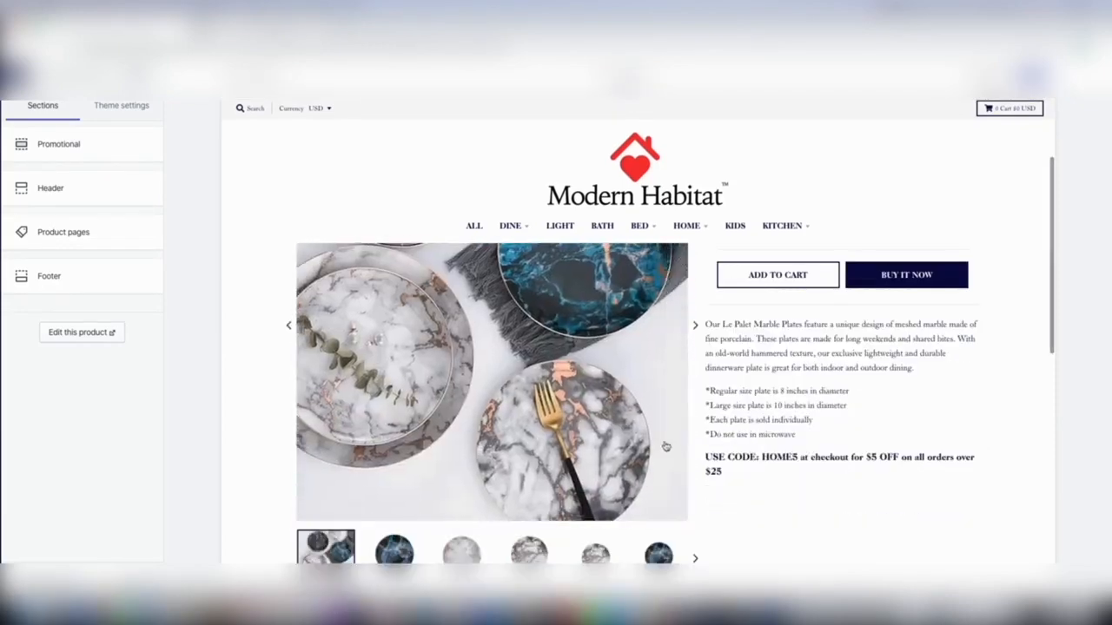
scroll(632, 431, up, 2)
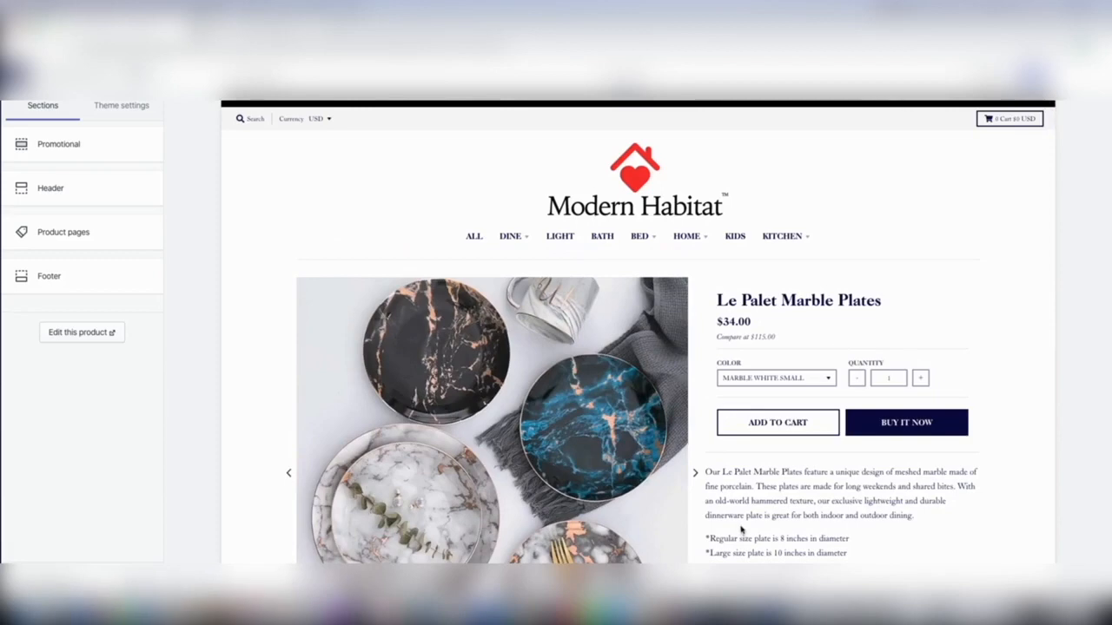
scroll(739, 516, down, 3)
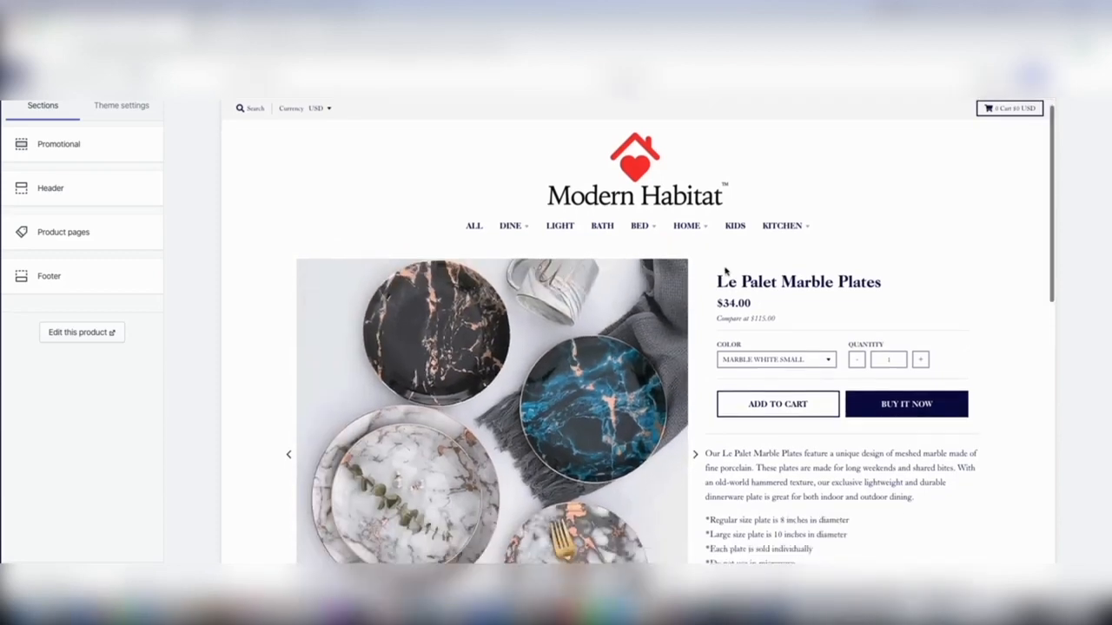
scroll(734, 354, up, 3)
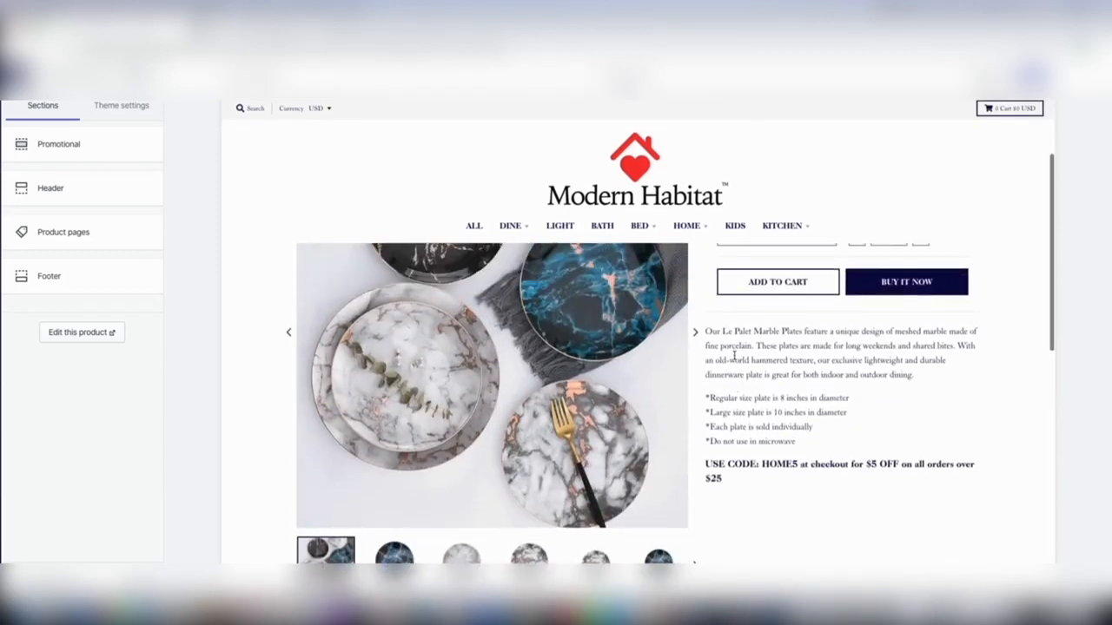
scroll(734, 361, down, 2)
scroll(735, 362, up, 2)
scroll(734, 363, down, 3)
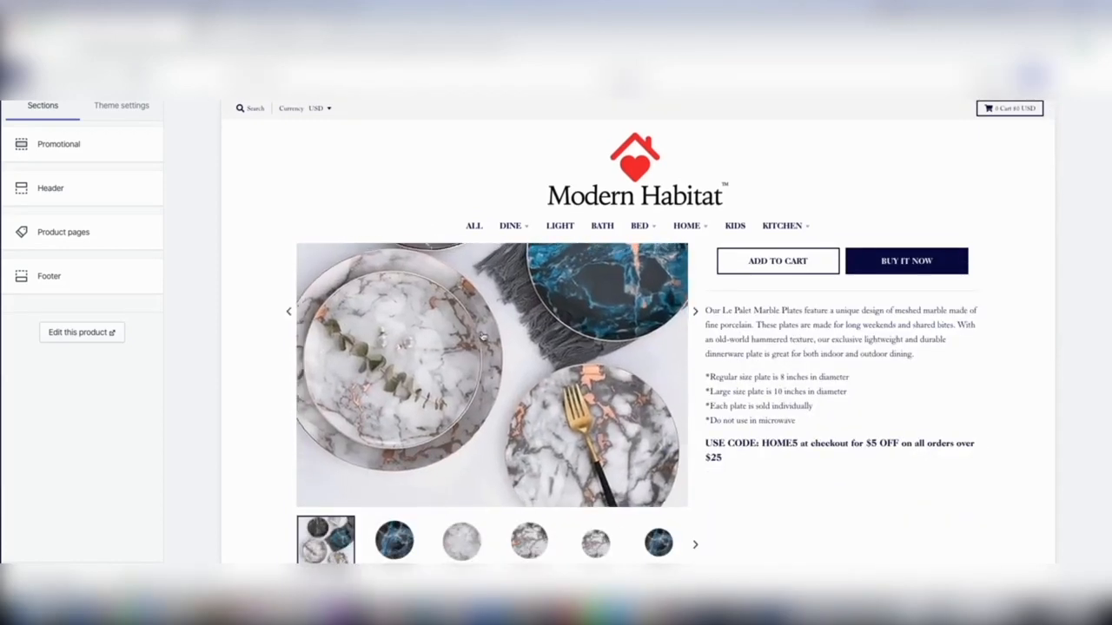
right_click(483, 332)
click(521, 429)
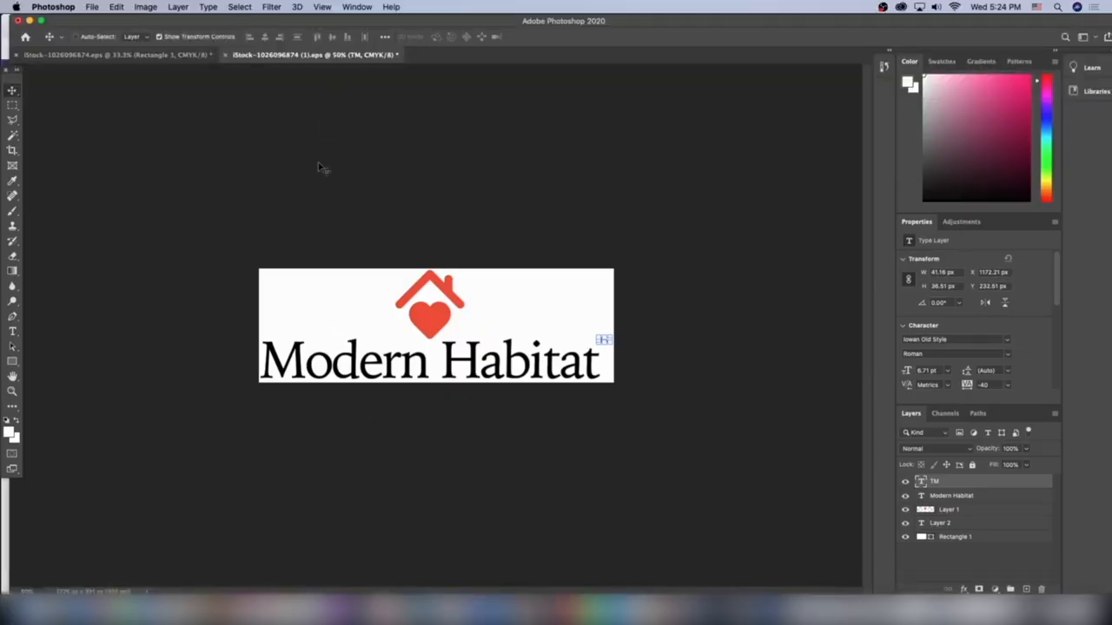
click(91, 7)
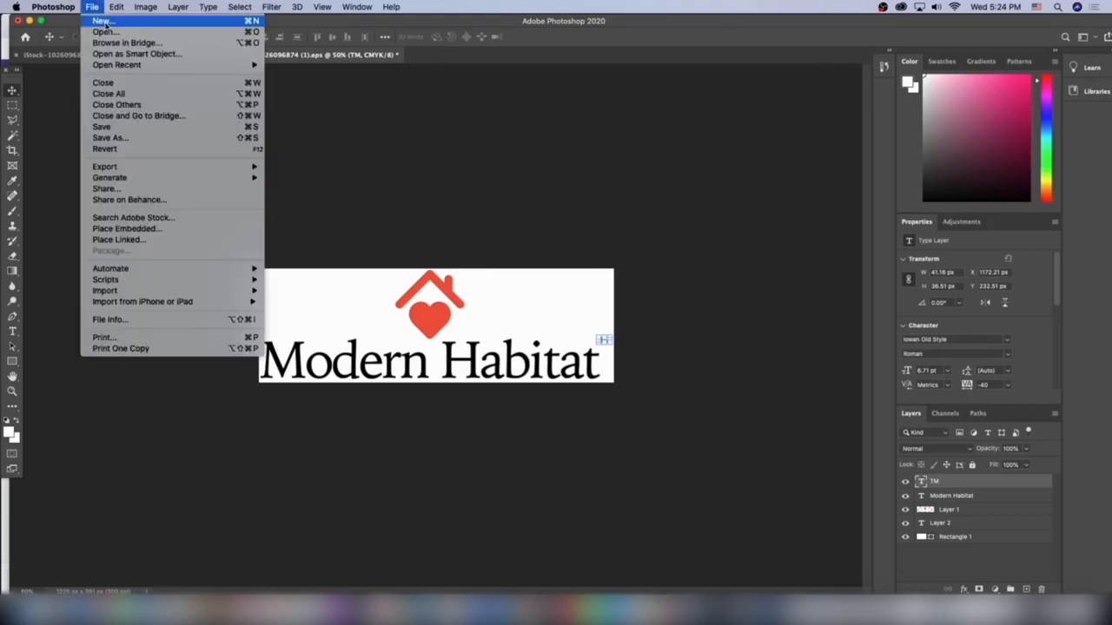
click(105, 32)
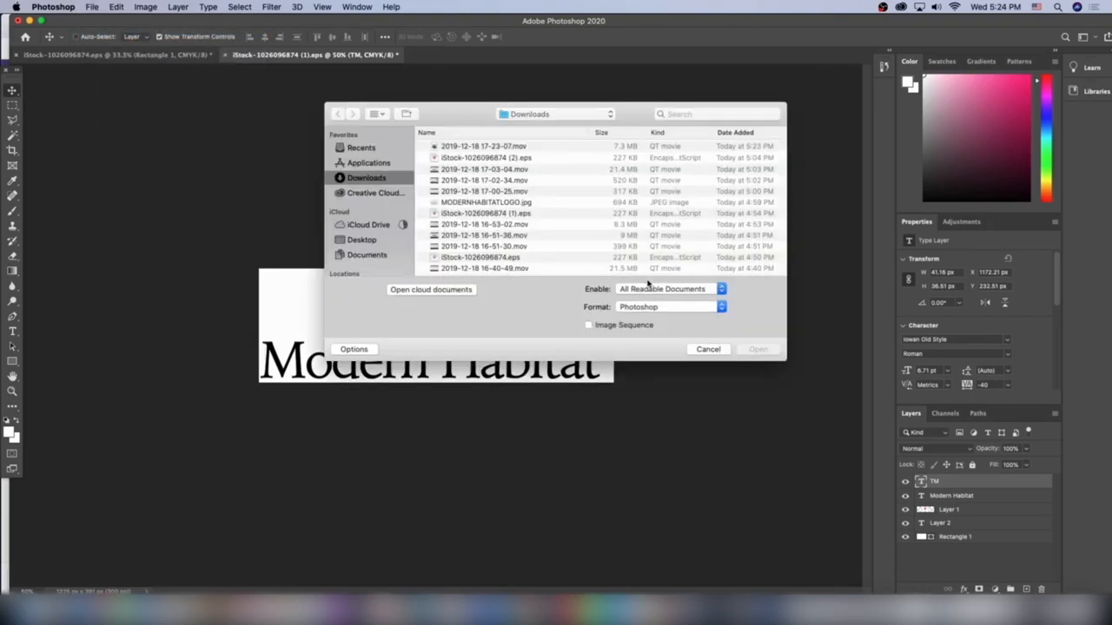
click(705, 350)
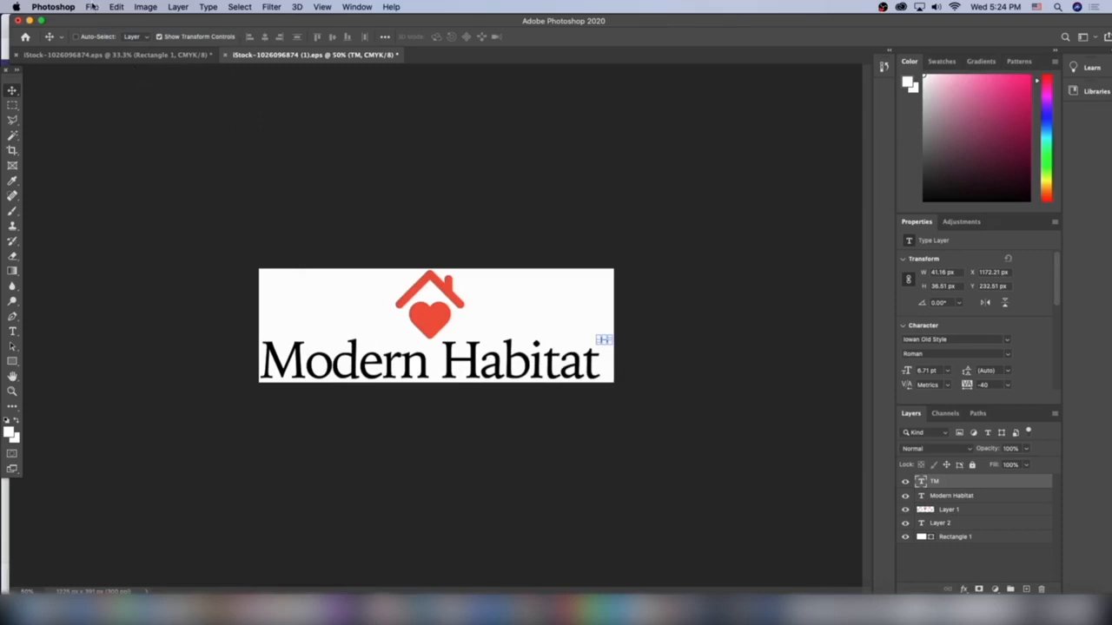
Create a new blank Photoshop document 1500 pixels wide and 600 pixels high.
click(91, 7)
click(102, 20)
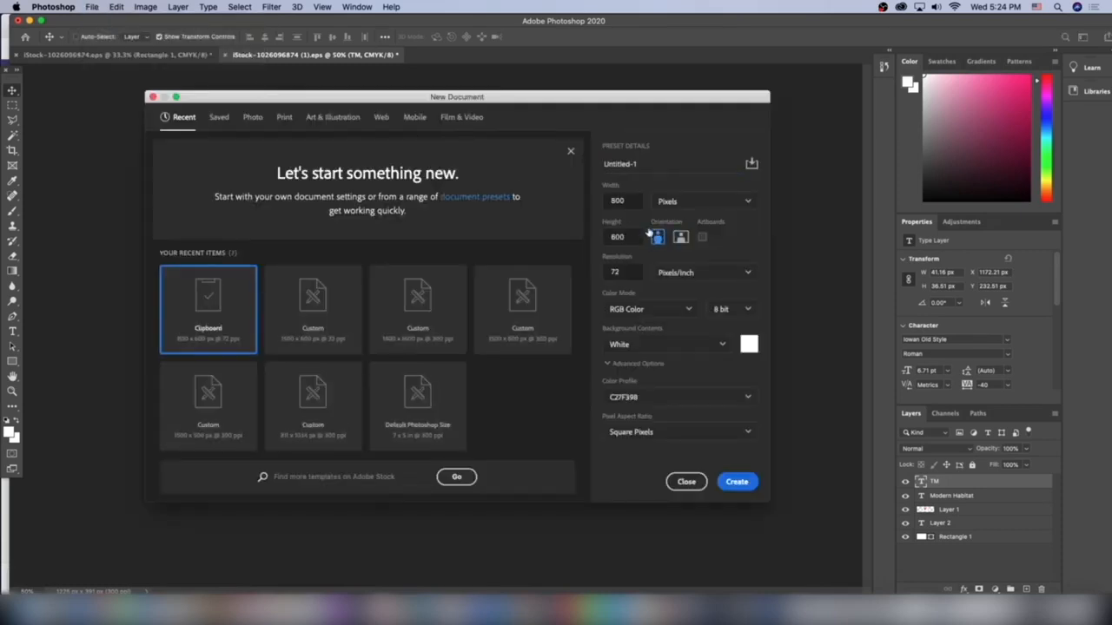
double_click(624, 199)
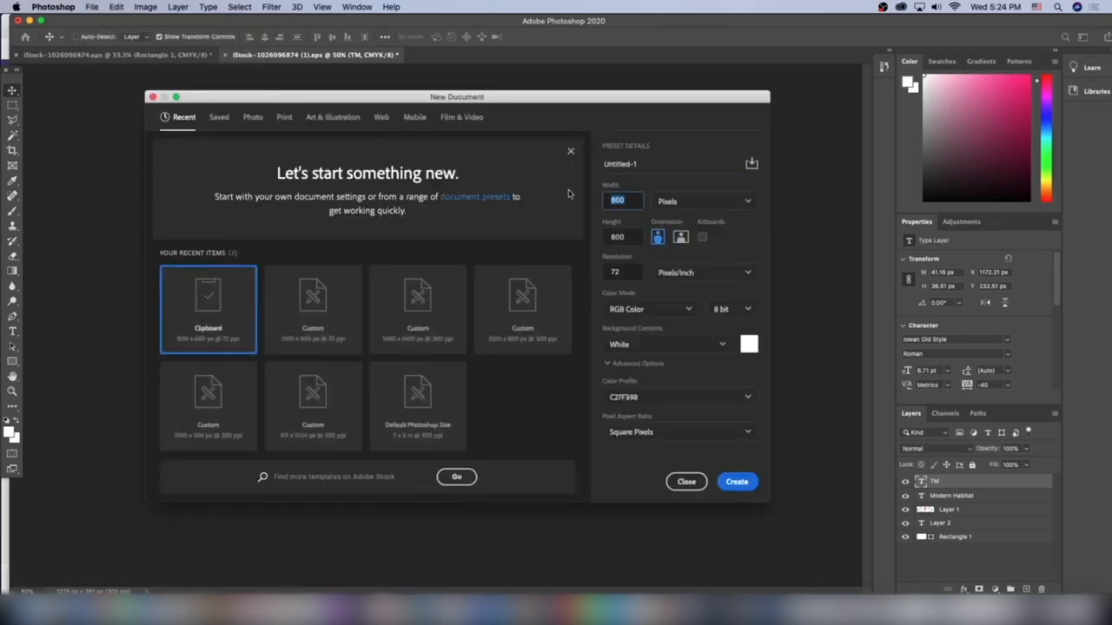
text(1500)
key(Tab)
key(Tab)
text(600)
key(Return)
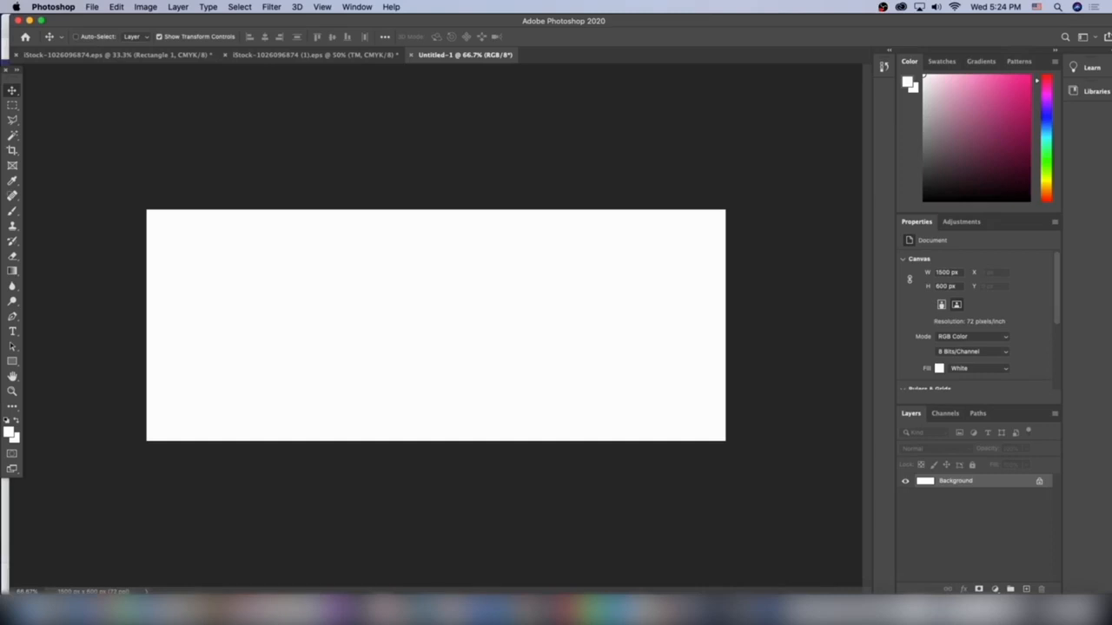
Paste the copied plates photo and scale it to about 608 px square, flush with the canvas's left edge.
key(super+v)
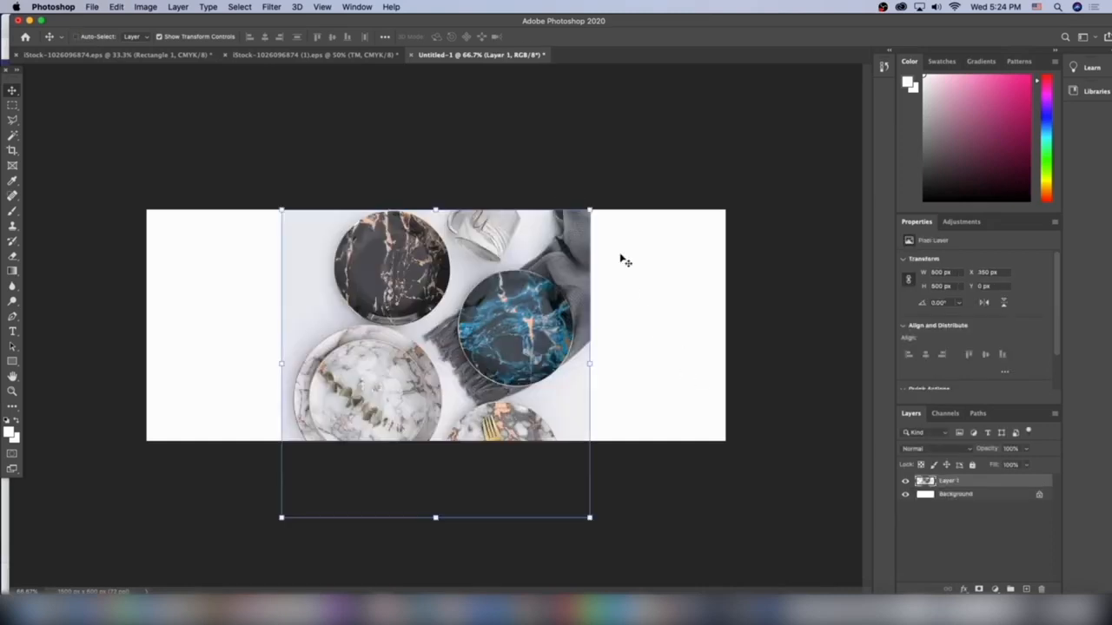
drag(588, 208, 554, 240)
drag(482, 352, 346, 275)
drag(421, 166, 386, 220)
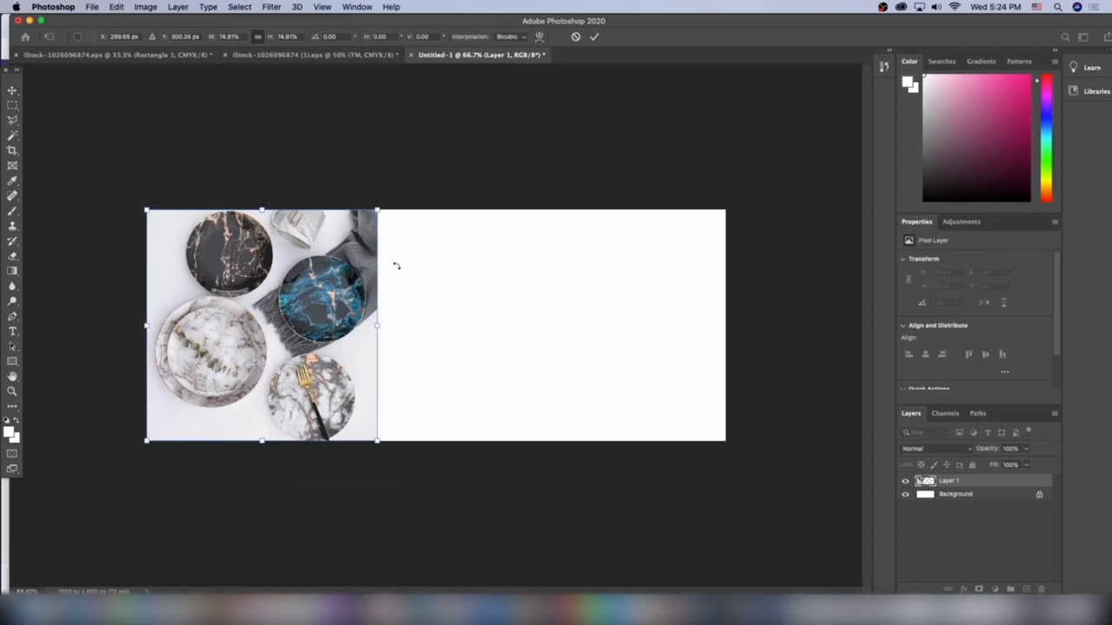
key(Return)
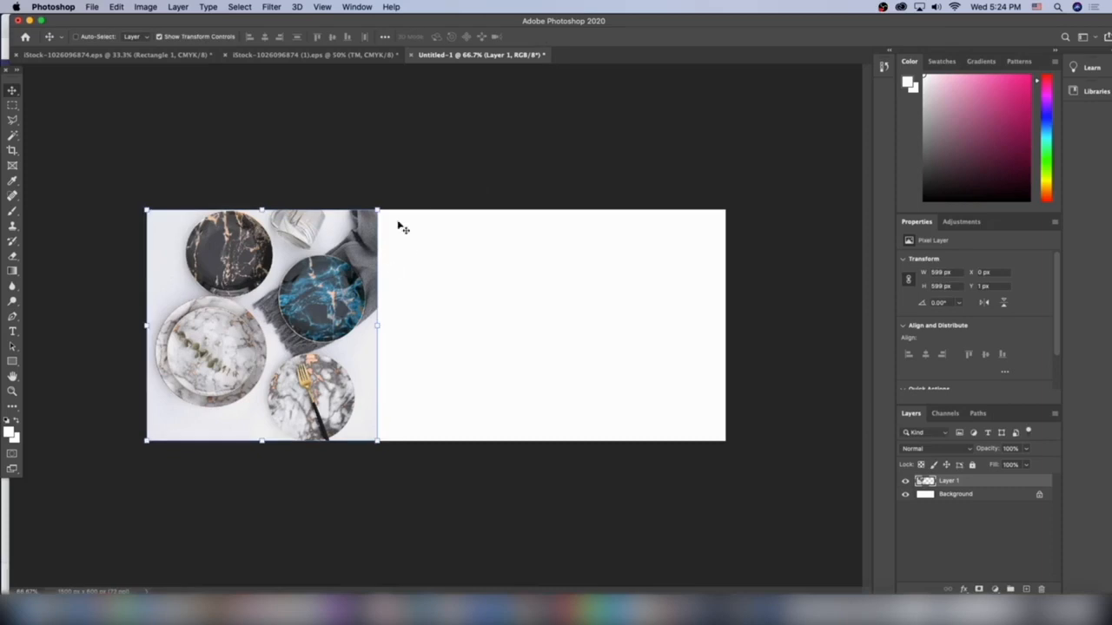
drag(376, 209, 381, 205)
click(471, 193)
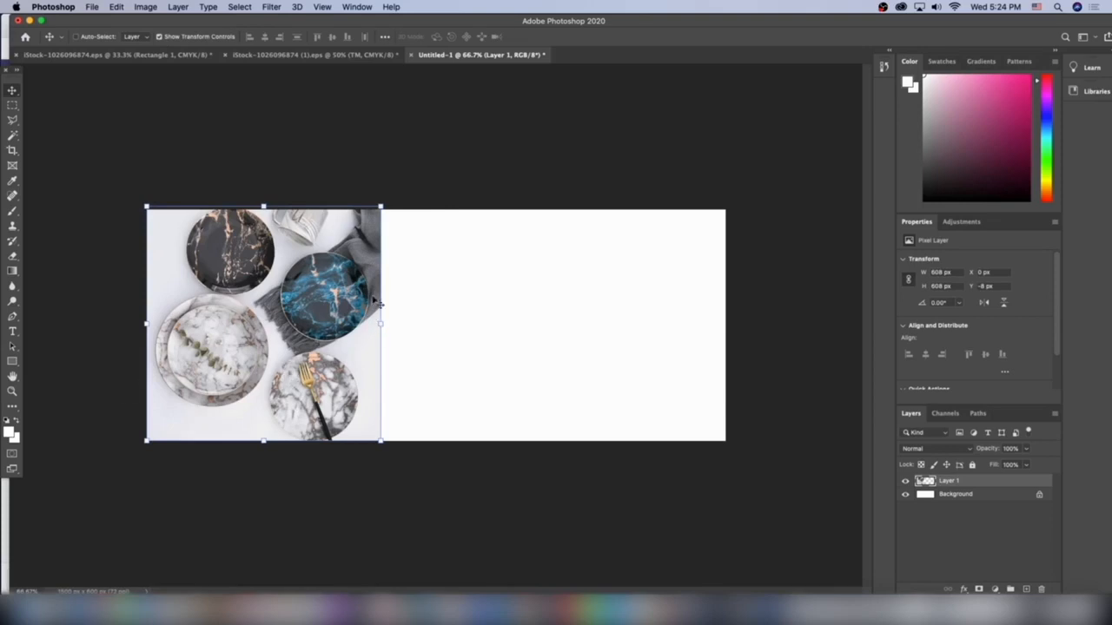
Flip the plates photo horizontally so the grey cloth lies along the canvas's outer edge.
click(122, 6)
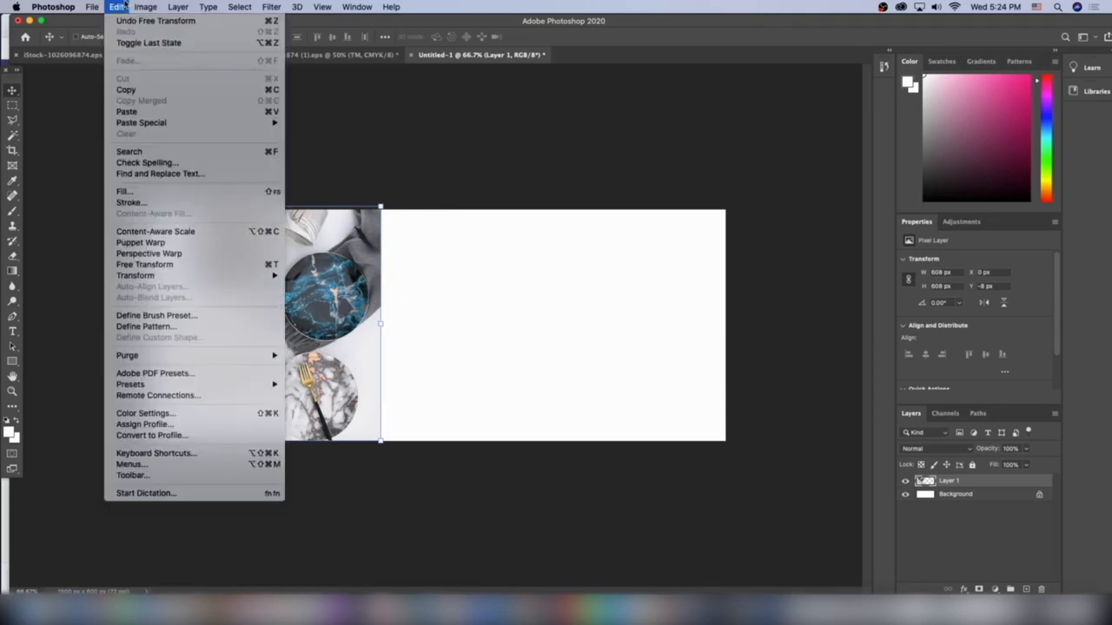
mouse_move(143, 275)
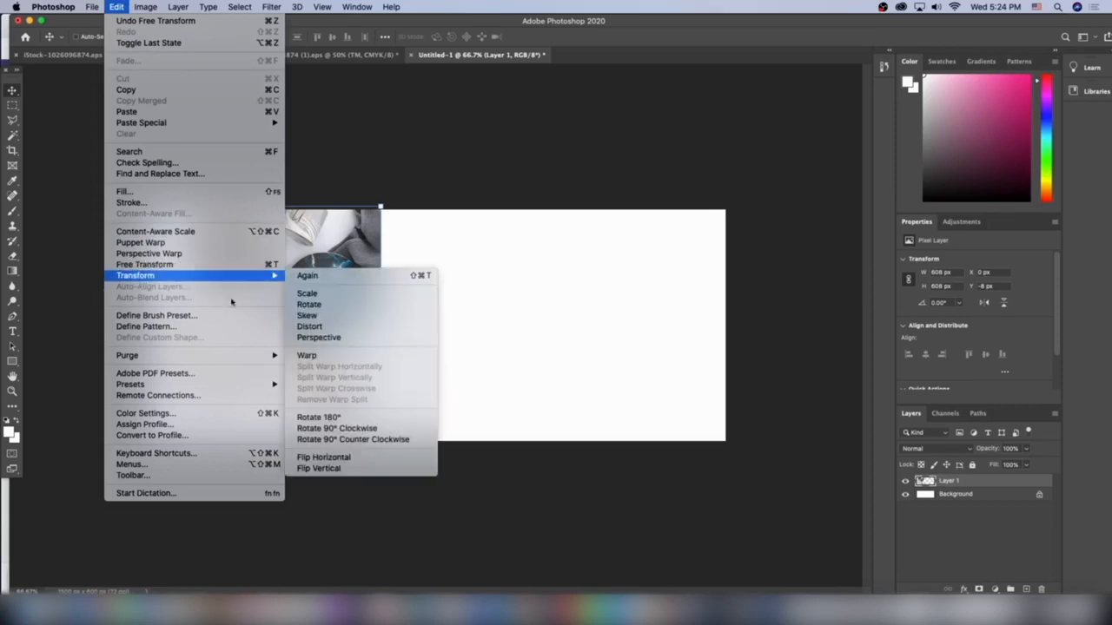
click(340, 458)
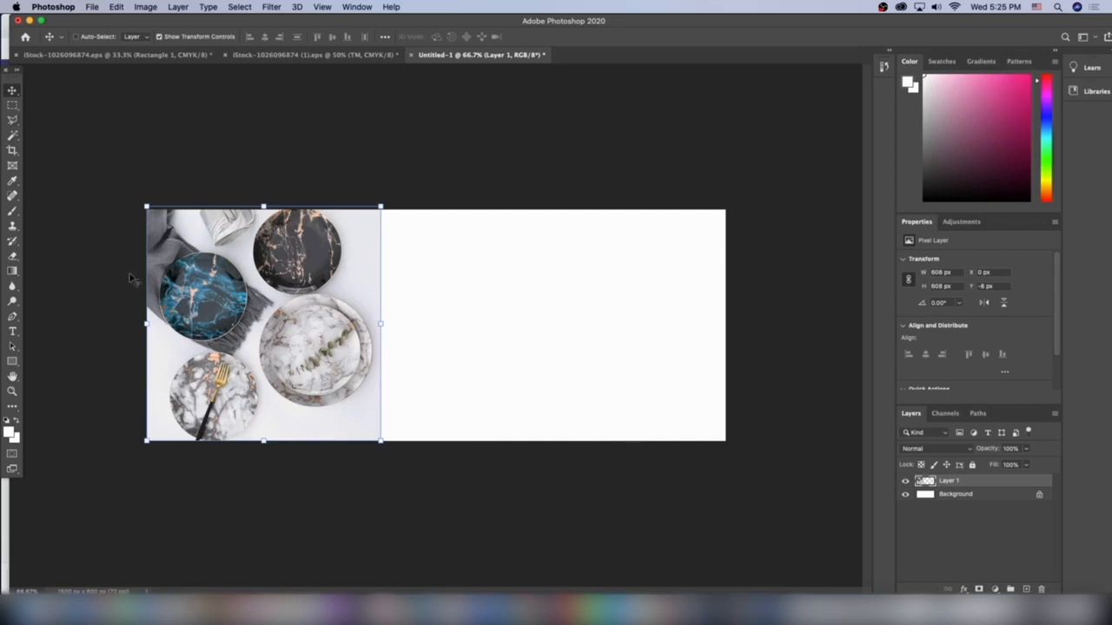
Select a full-height strip about 25 px wide along the photo's right edge with the Rectangular Marquee tool.
click(11, 104)
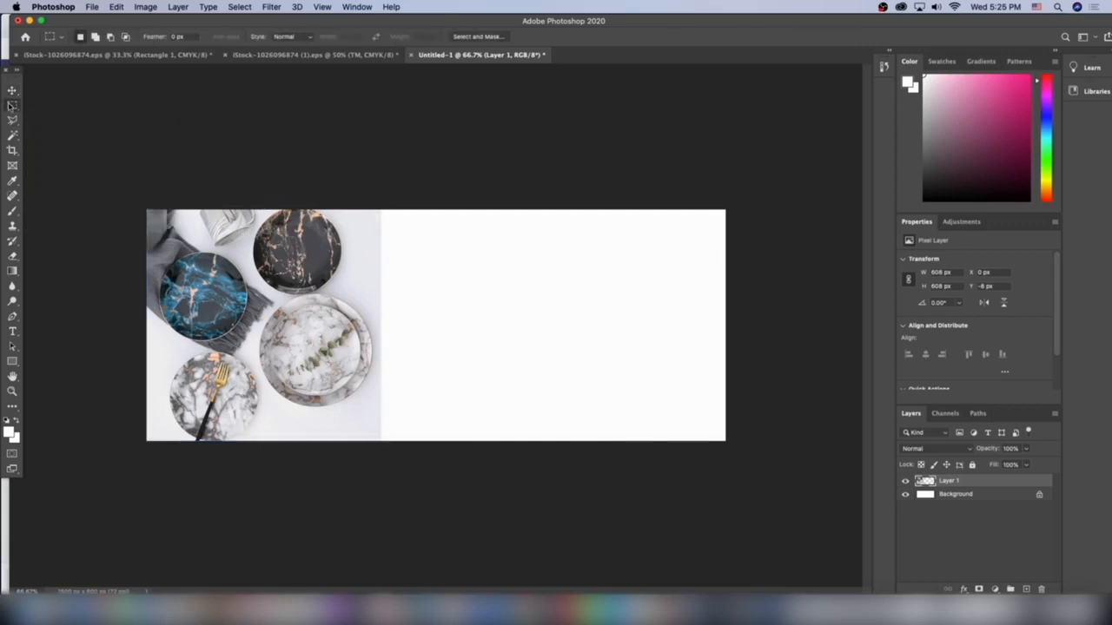
click(11, 107)
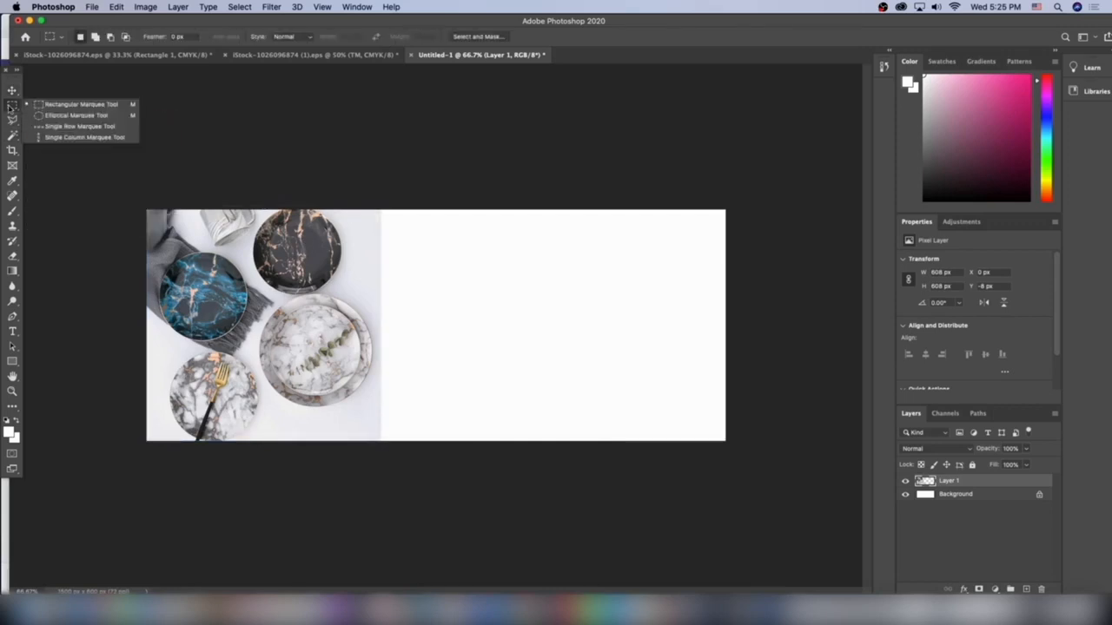
drag(382, 442, 373, 197)
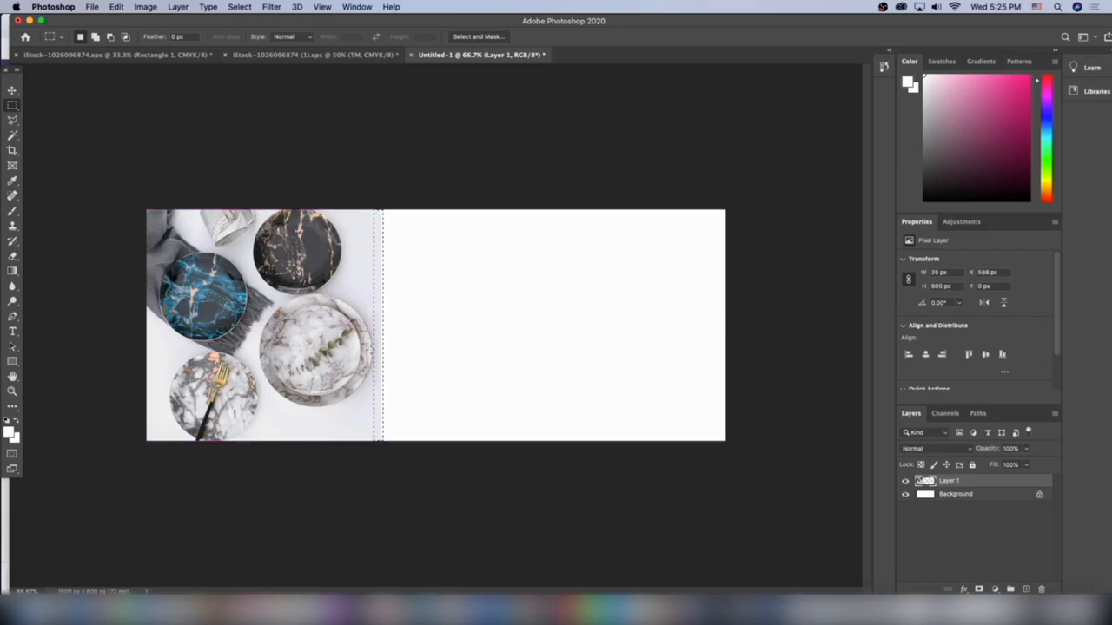
key(super+plus)
key(super+plus)
key(super+plus)
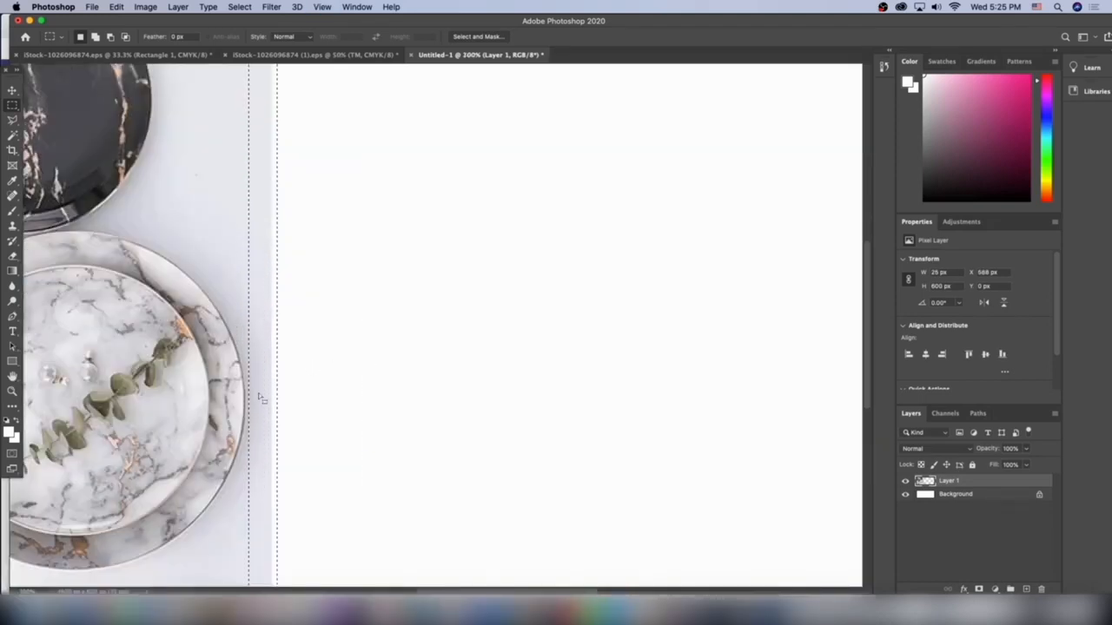
key(super+0)
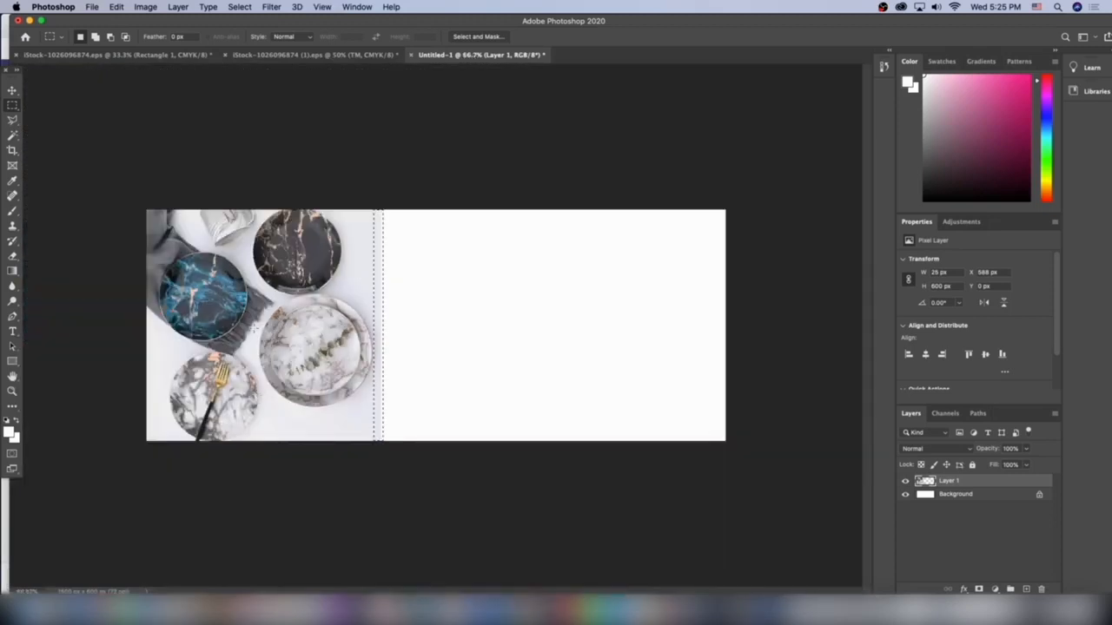
Stretch the selected strip with Content-Aware Scale past the canvas's right edge to fill the blank area with the photo's background.
click(145, 7)
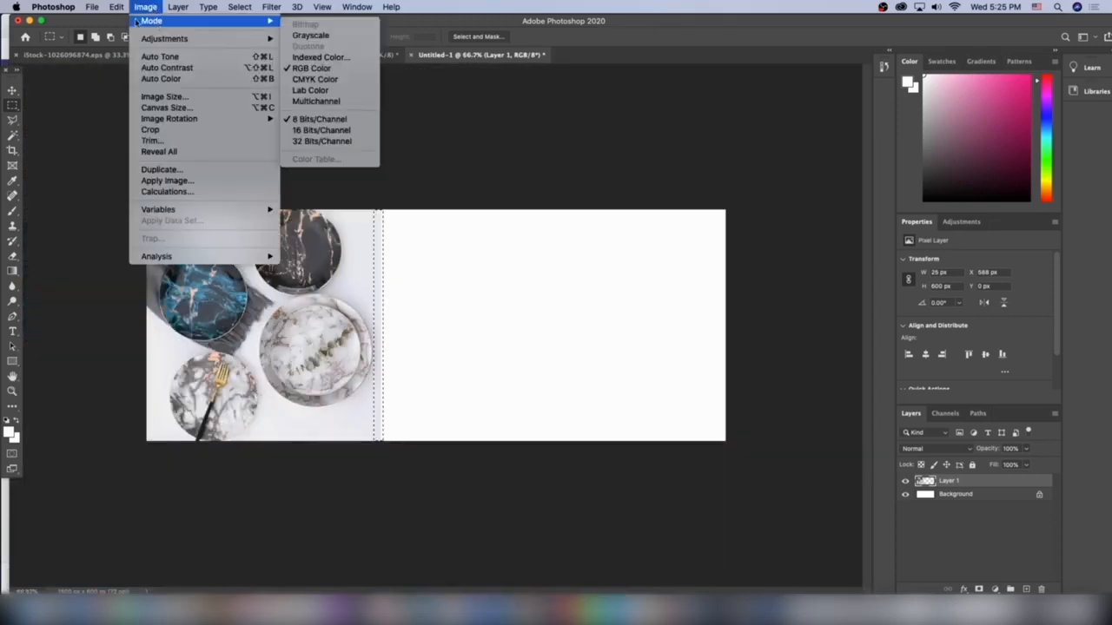
mouse_move(115, 7)
click(152, 232)
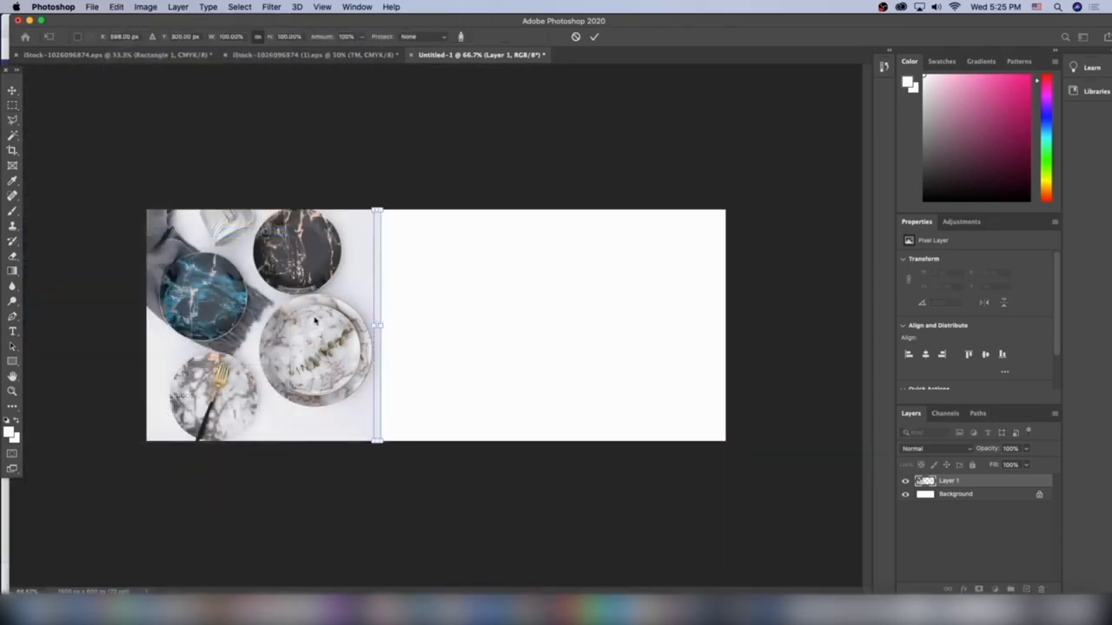
drag(382, 323, 733, 326)
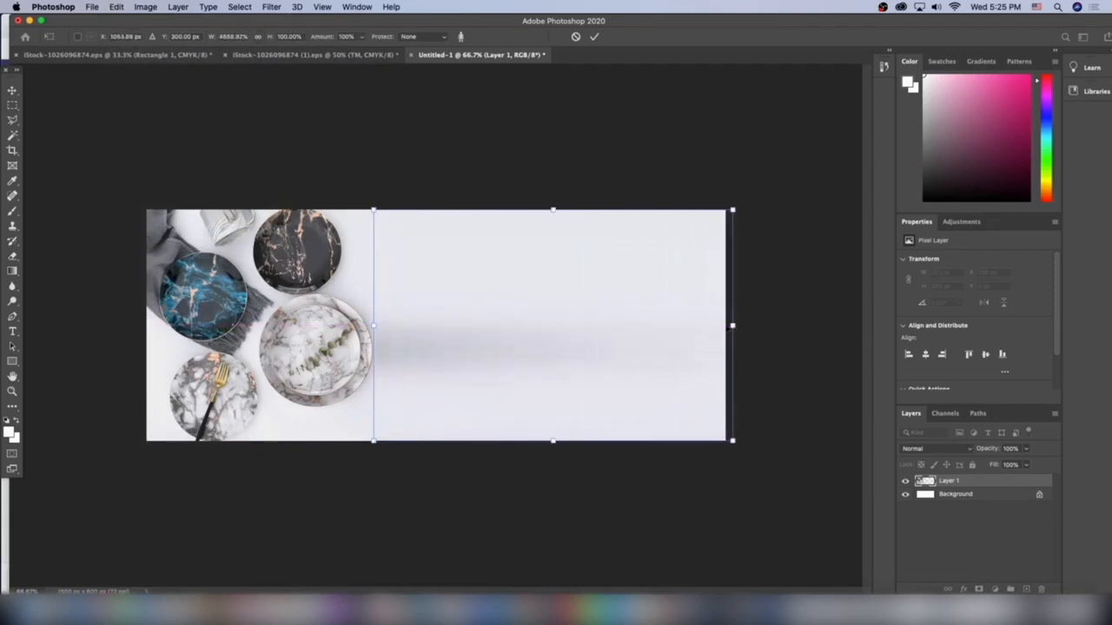
key(Return)
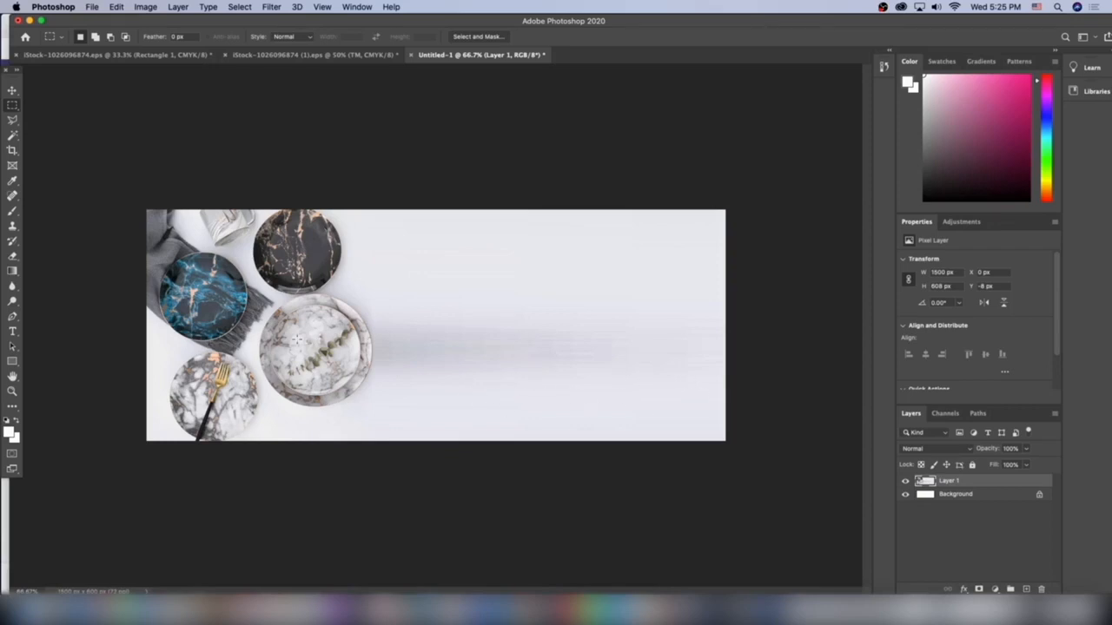
Add the heading text "Home, Simplified." in Iowan Old Style on the blank area beside the plates.
click(13, 331)
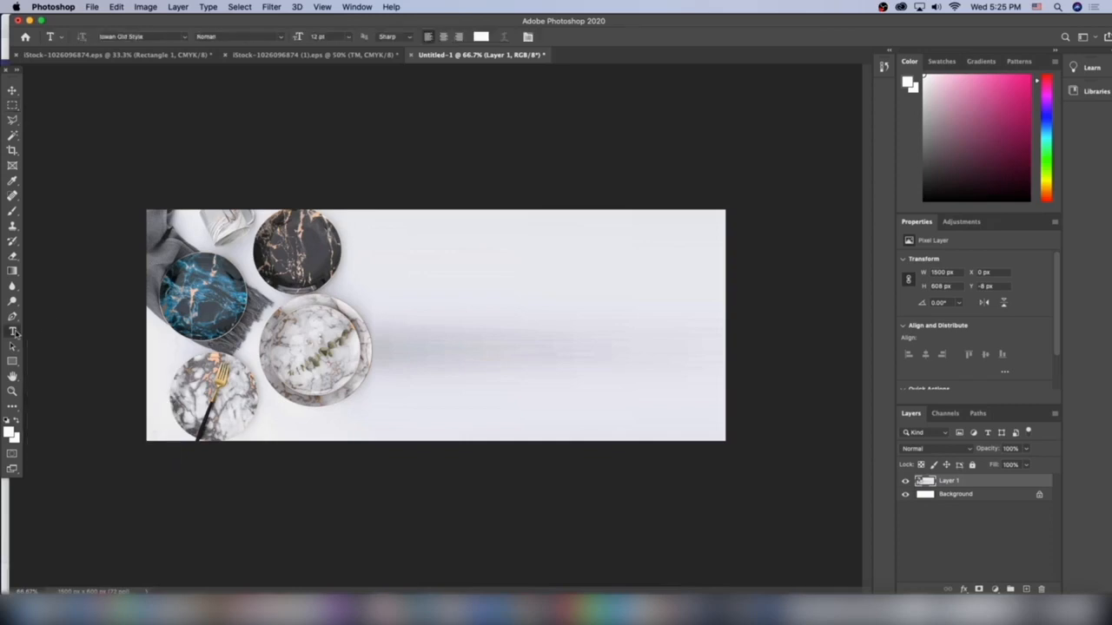
click(468, 333)
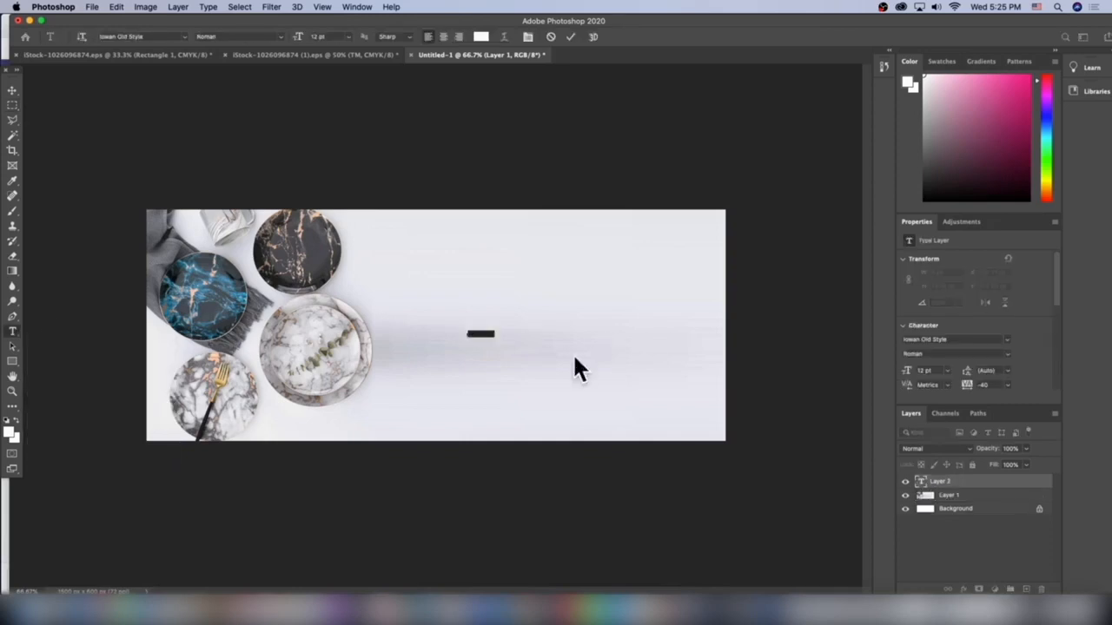
text(T)
Enlarge the "Home, Simplified." heading to about 83 pt and position it at mid-height in the blank area.
click(13, 91)
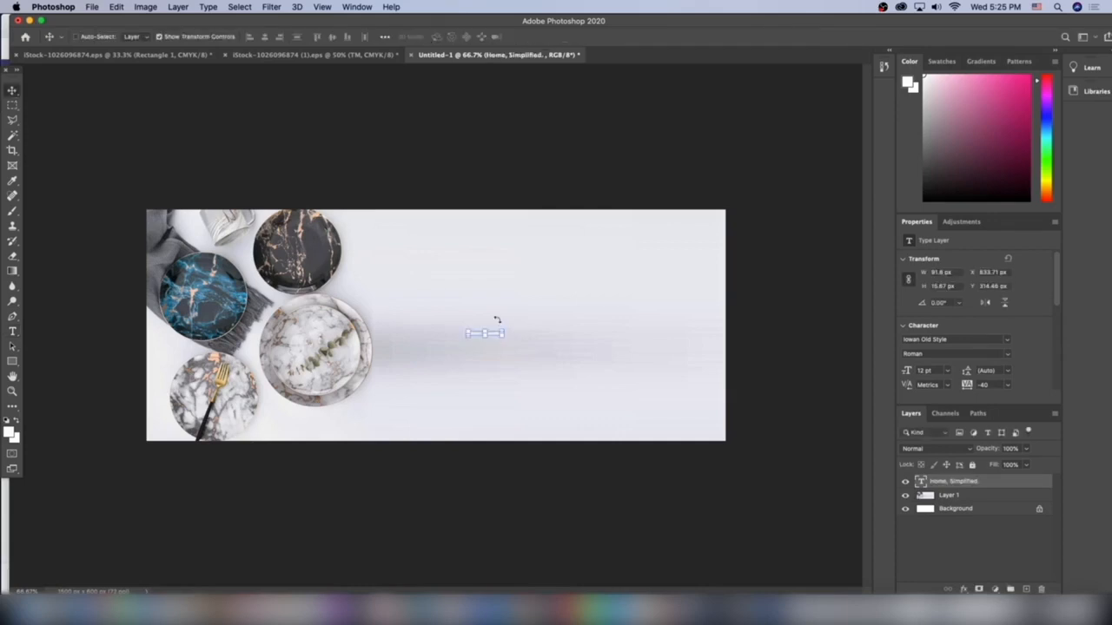
drag(502, 327, 707, 265)
drag(655, 318, 625, 326)
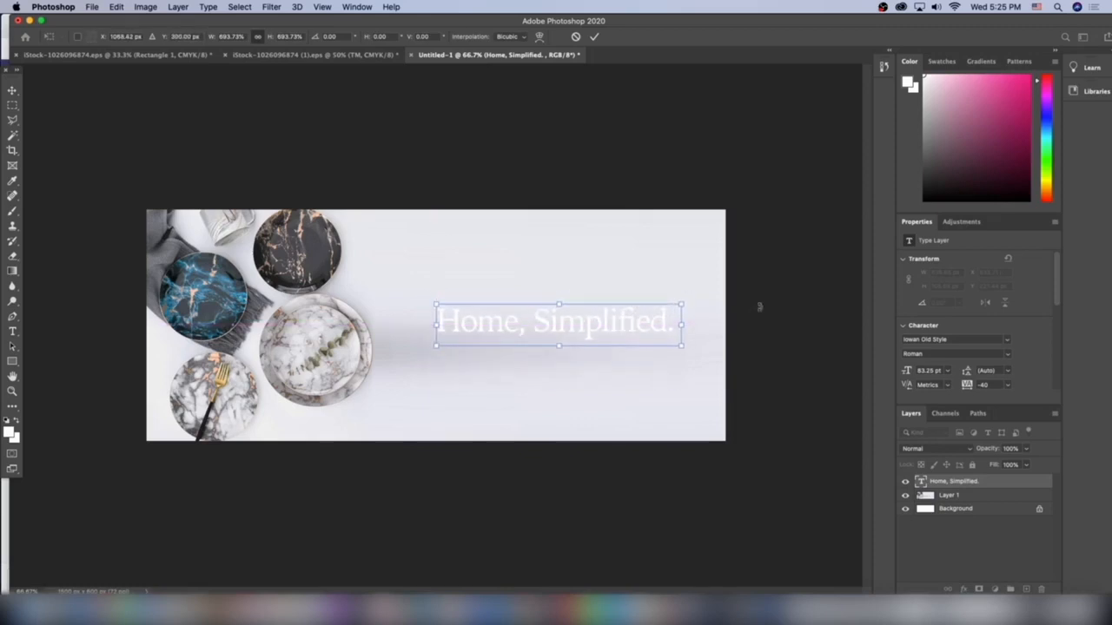
key(Return)
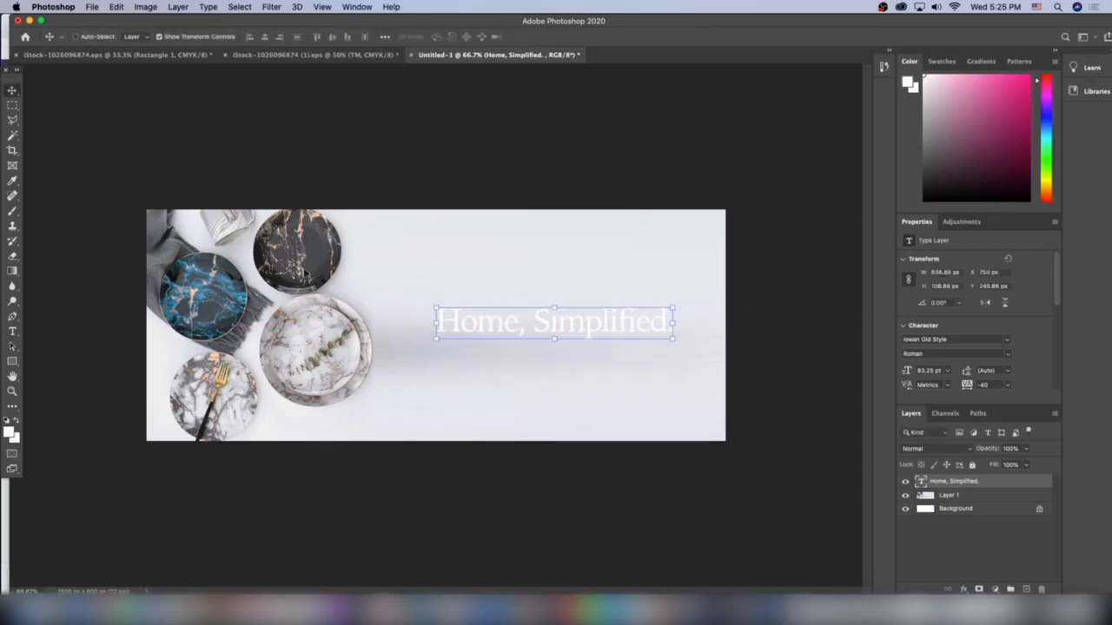
Set the heading's text colour to black (#000000).
click(13, 332)
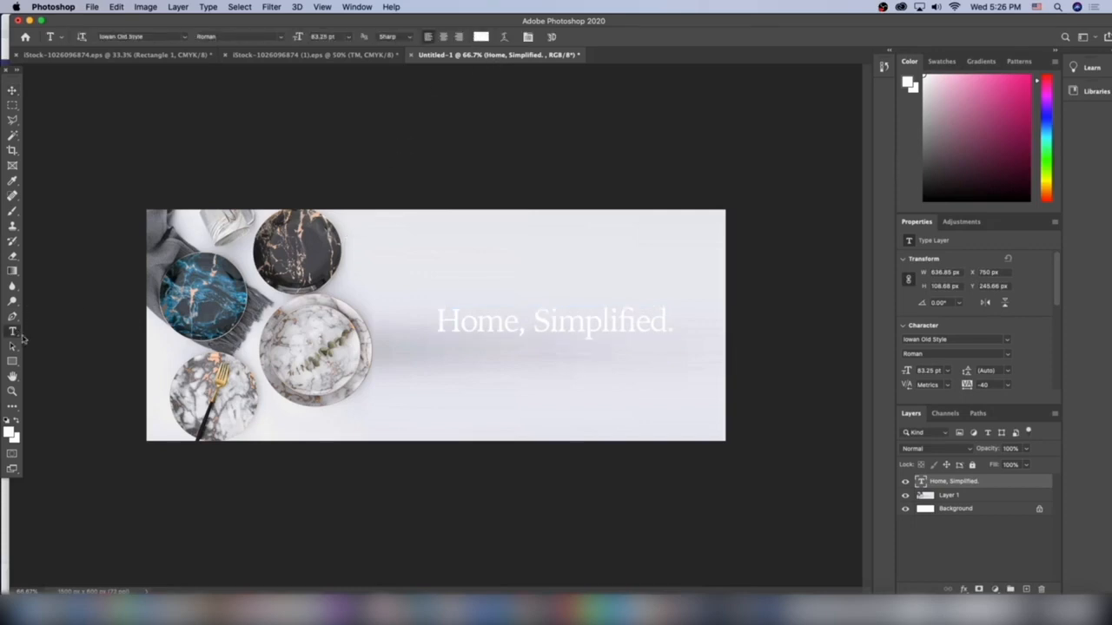
click(480, 37)
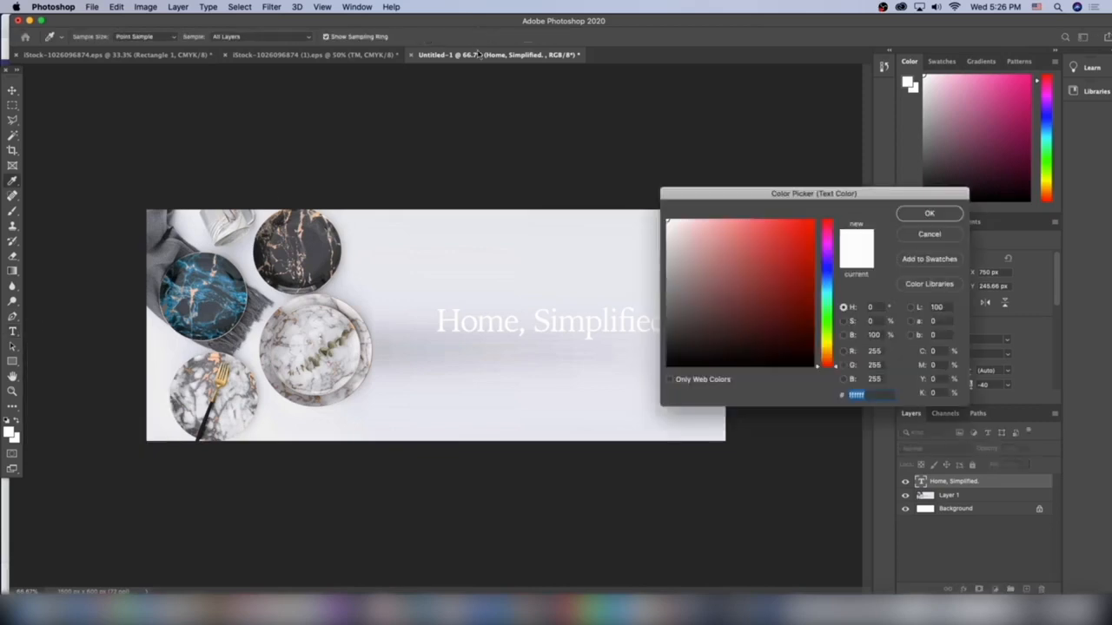
mouse_move(676, 341)
mouse_down()
mouse_move(698, 338)
mouse_move(672, 380)
mouse_up()
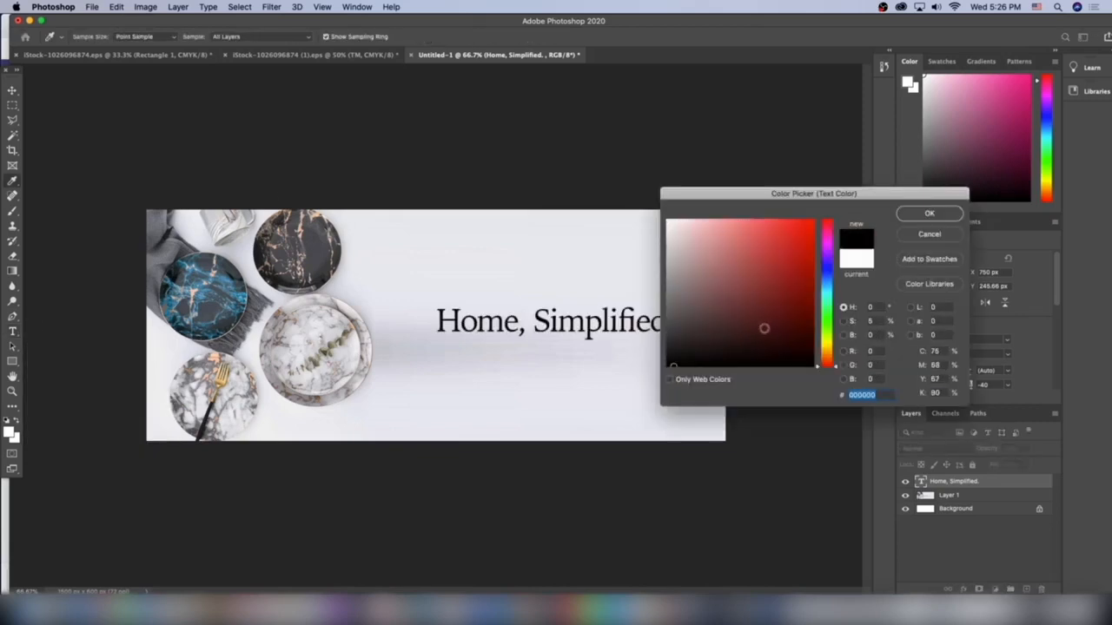
click(926, 214)
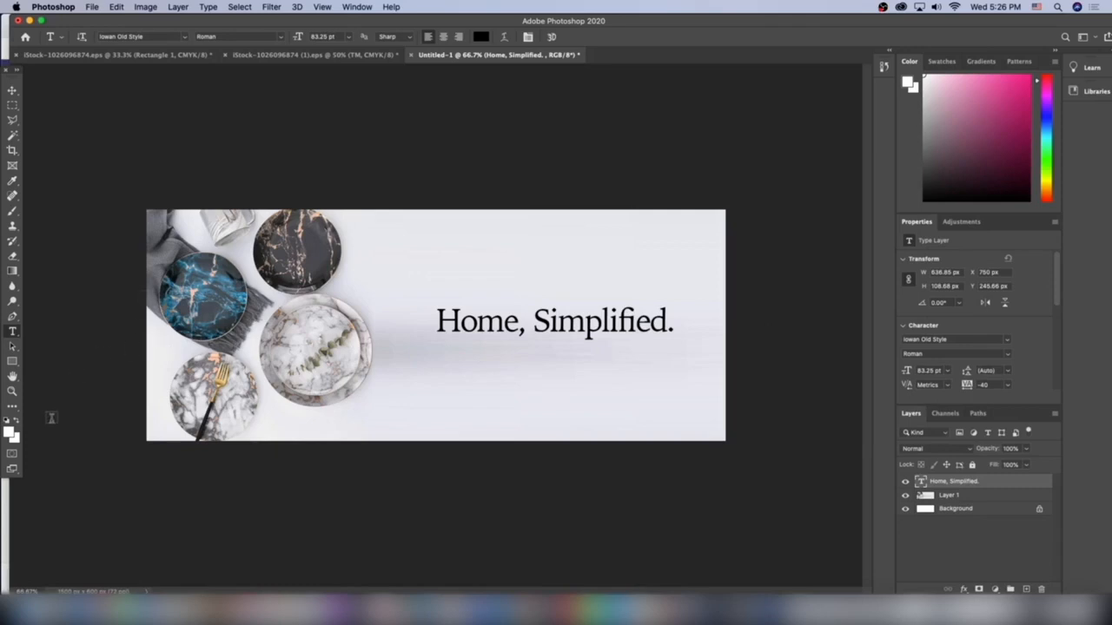
Draw a white rectangle about 490 × 79 px just beneath the heading.
click(14, 365)
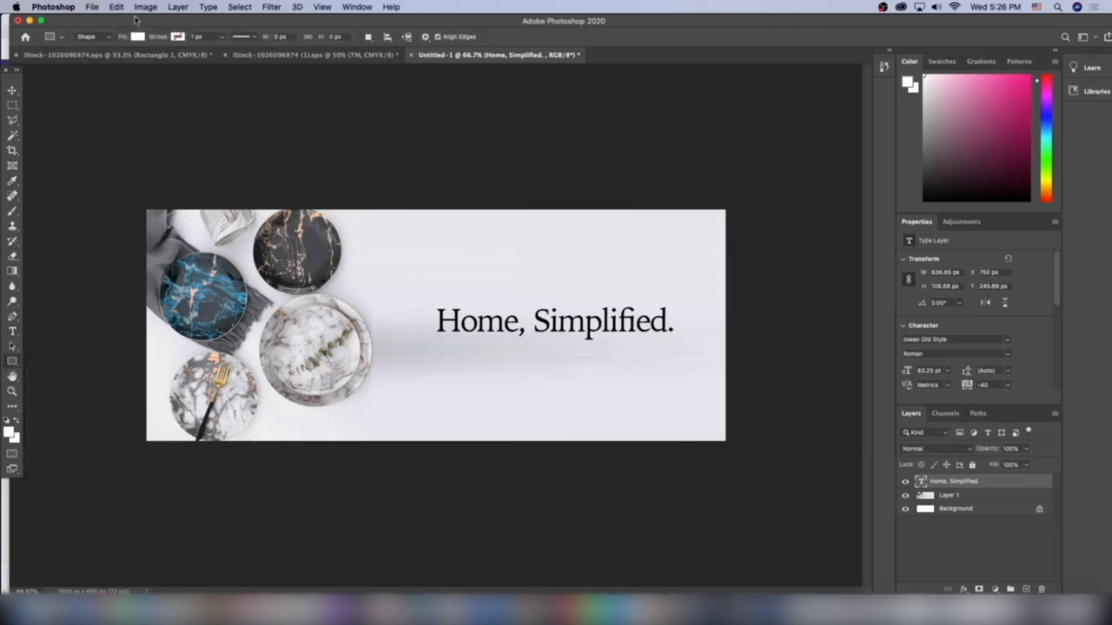
drag(459, 346, 597, 355)
click(12, 90)
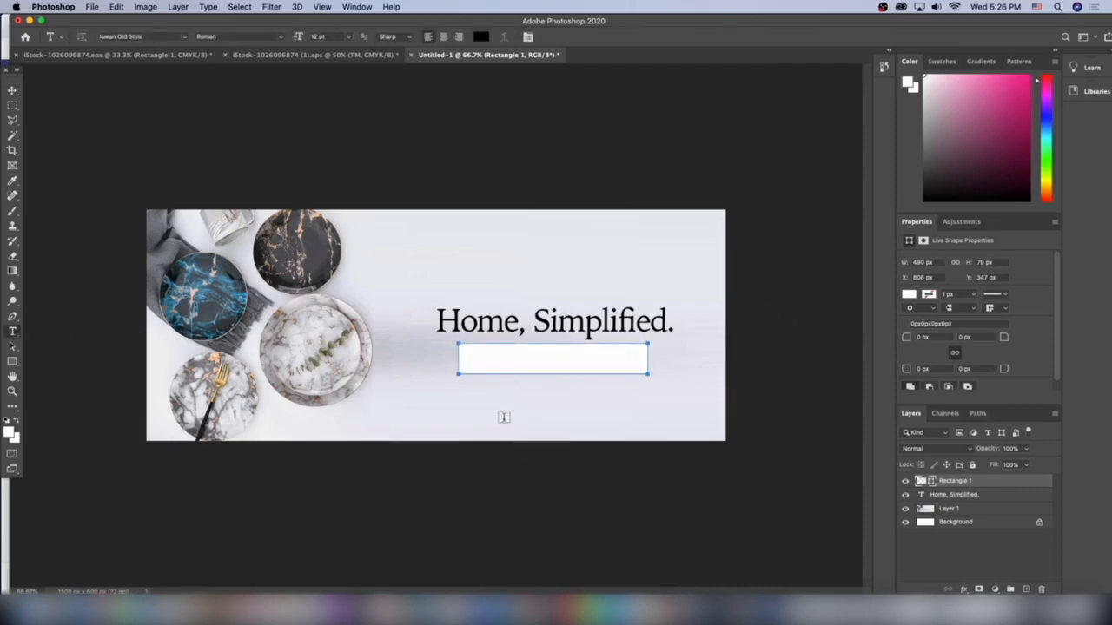
Add a separate black text layer reading "Best Sellers" below the white rectangle.
click(504, 419)
text(Sho)
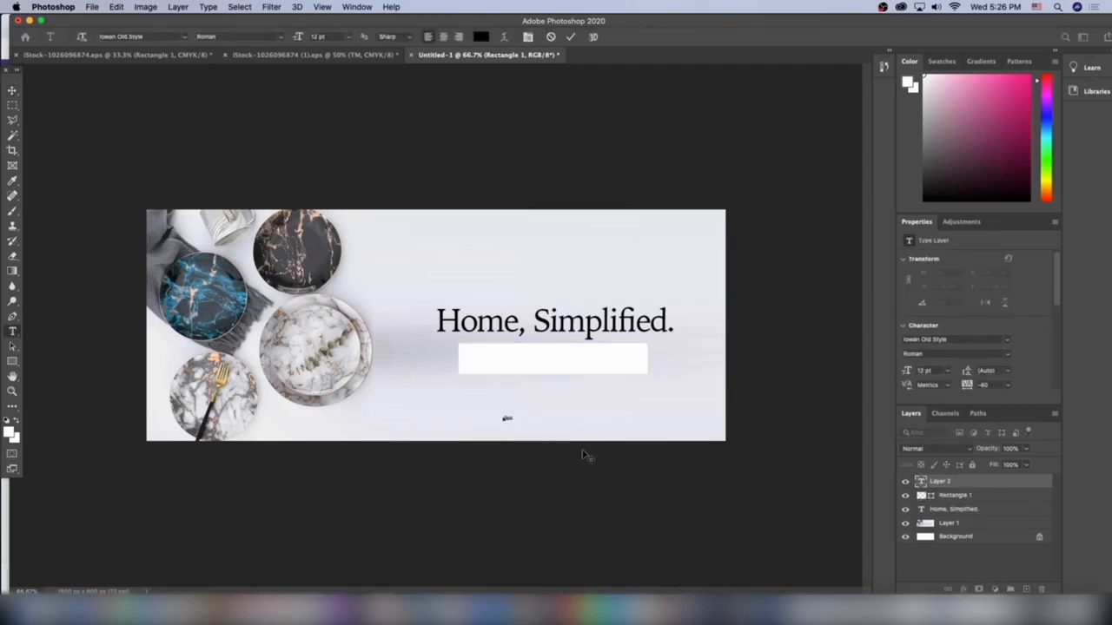
text(t Sellers)
Enlarge the "Best Sellers" text to about 46 pt and place it over the white rectangle.
click(22, 90)
drag(526, 414, 570, 363)
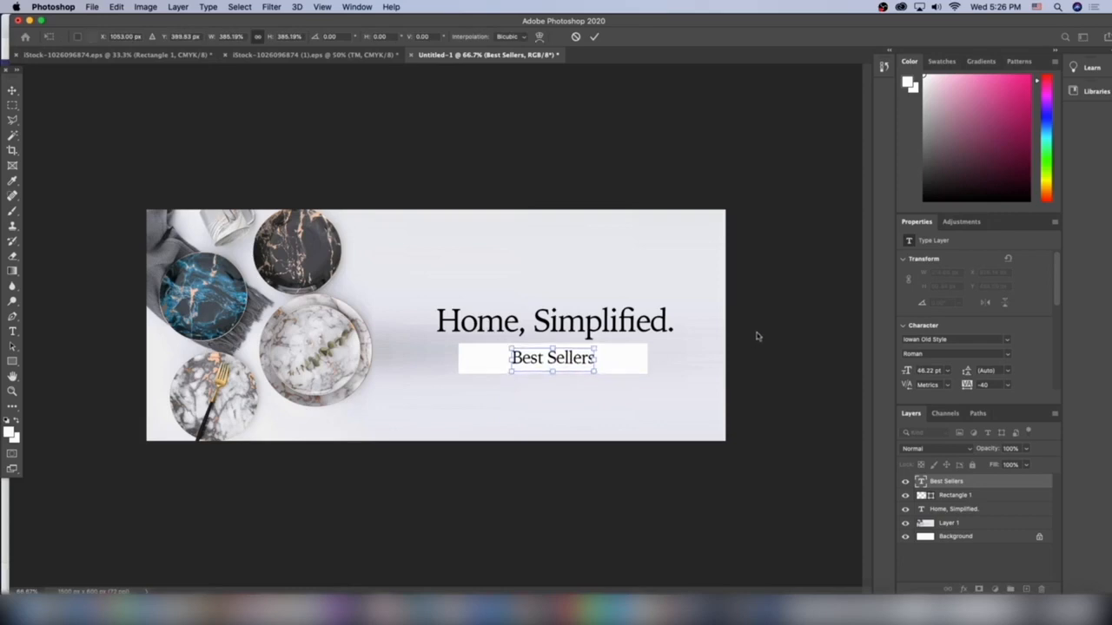
key(Return)
Centre the "Best Sellers" text in the rectangle, and shift both together about 4 px down and sideways to centre them beneath the heading.
drag(588, 359, 591, 359)
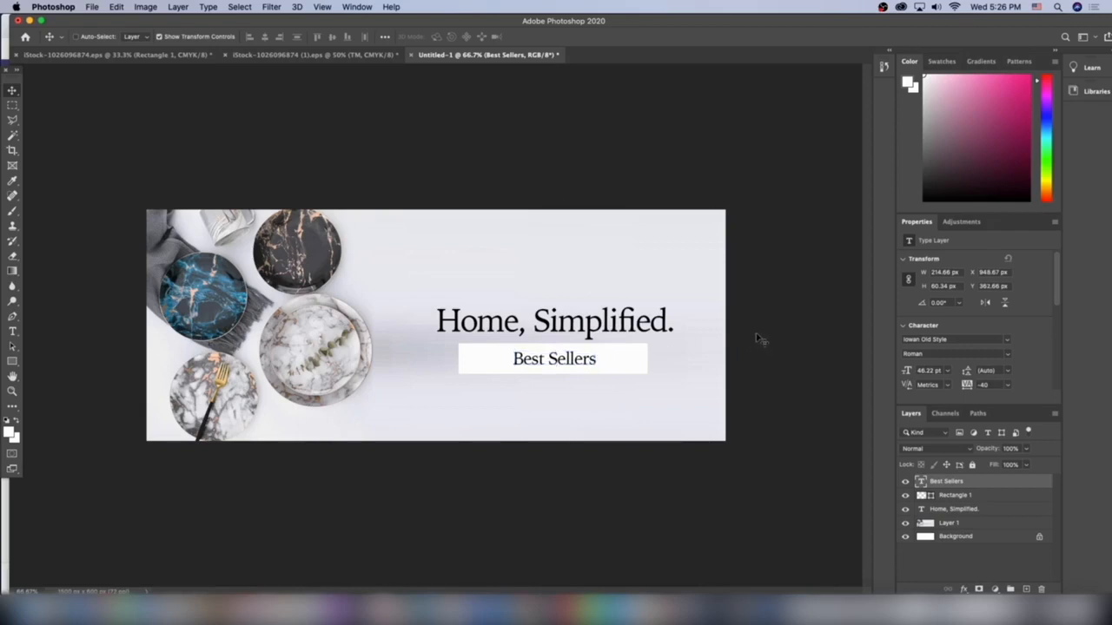
shift+click(952, 496)
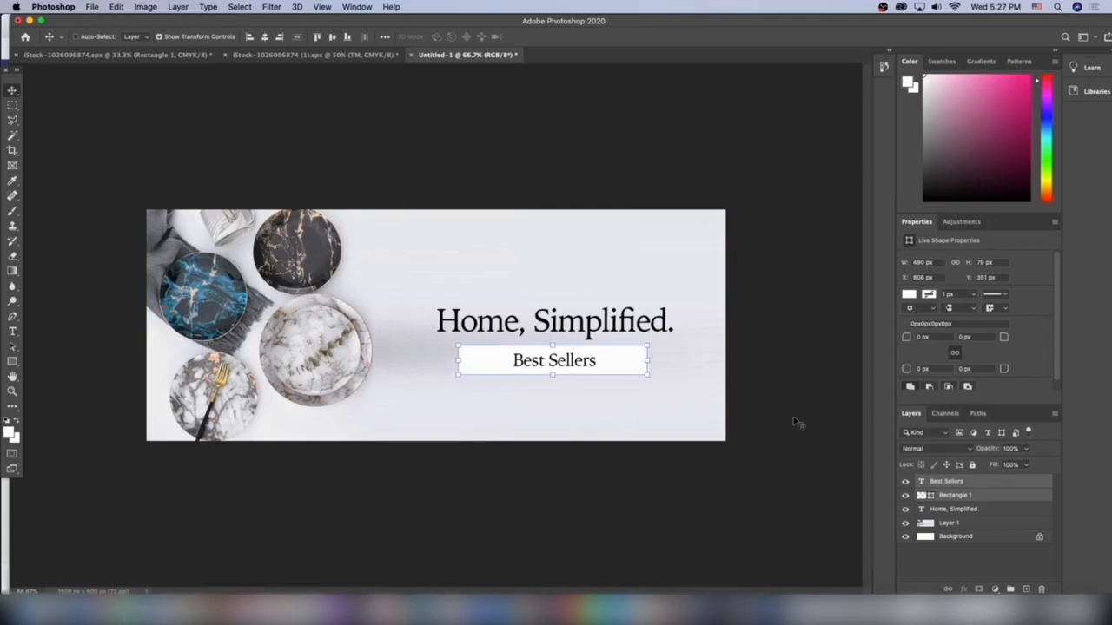
drag(614, 374, 619, 373)
Apply a black (#000000) Outer Glow to the white rectangle as an outline and preview it without the transform handles.
click(948, 496)
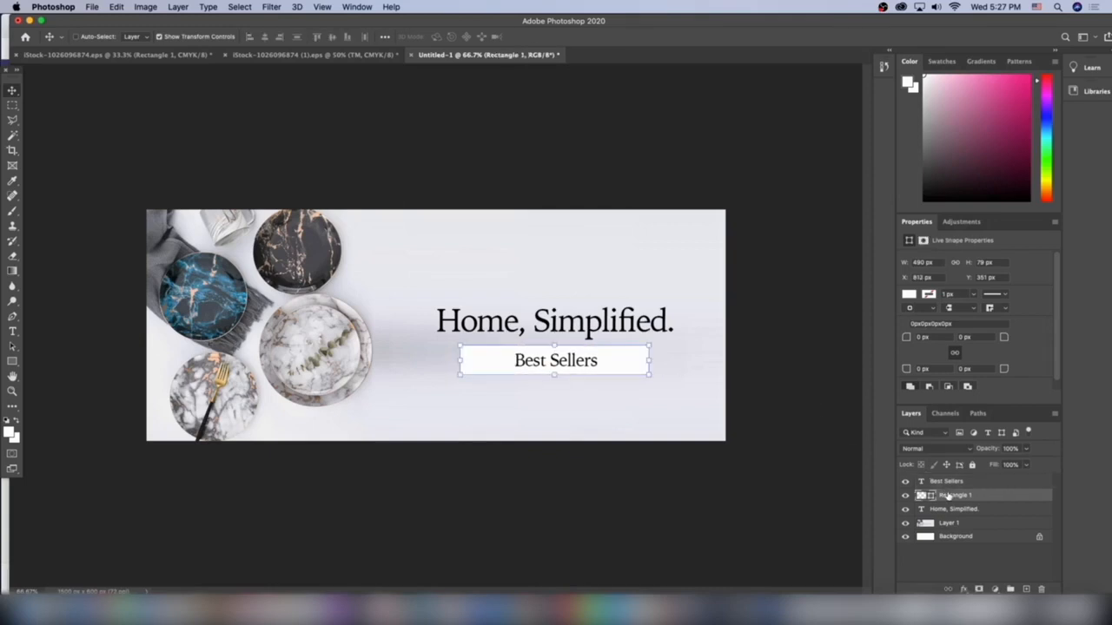
click(962, 589)
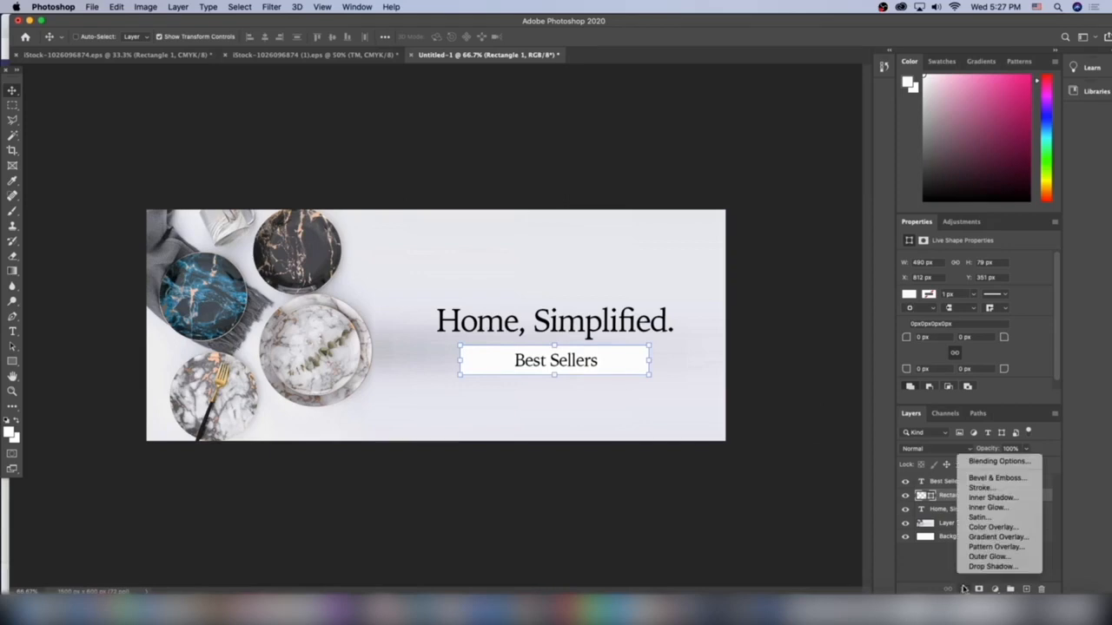
click(972, 557)
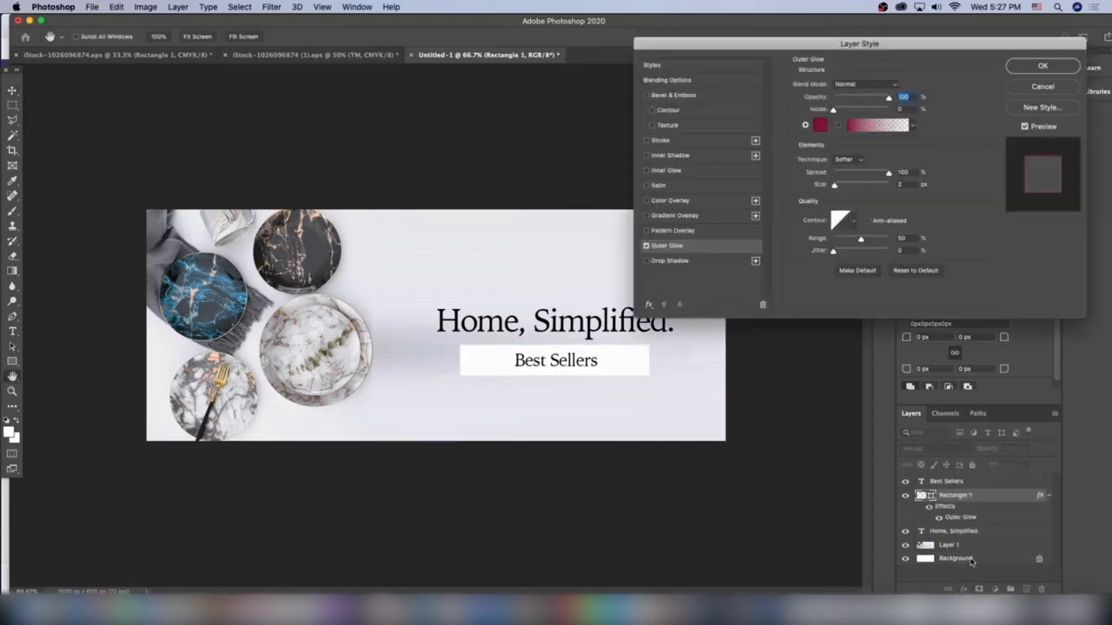
click(820, 126)
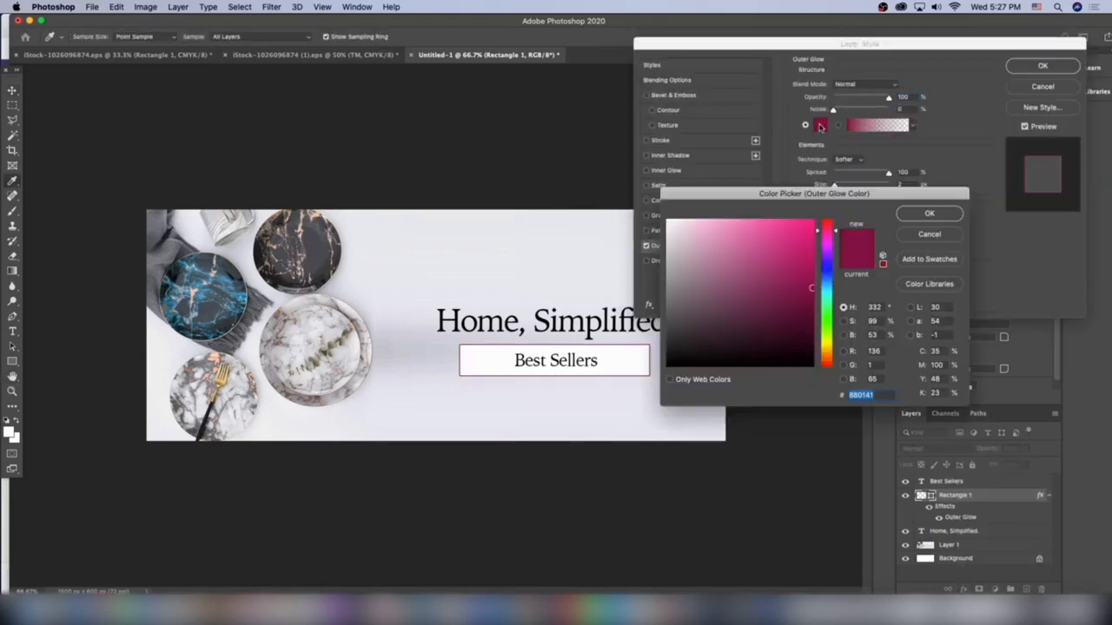
mouse_move(752, 263)
mouse_down()
mouse_move(618, 388)
mouse_move(613, 414)
mouse_up()
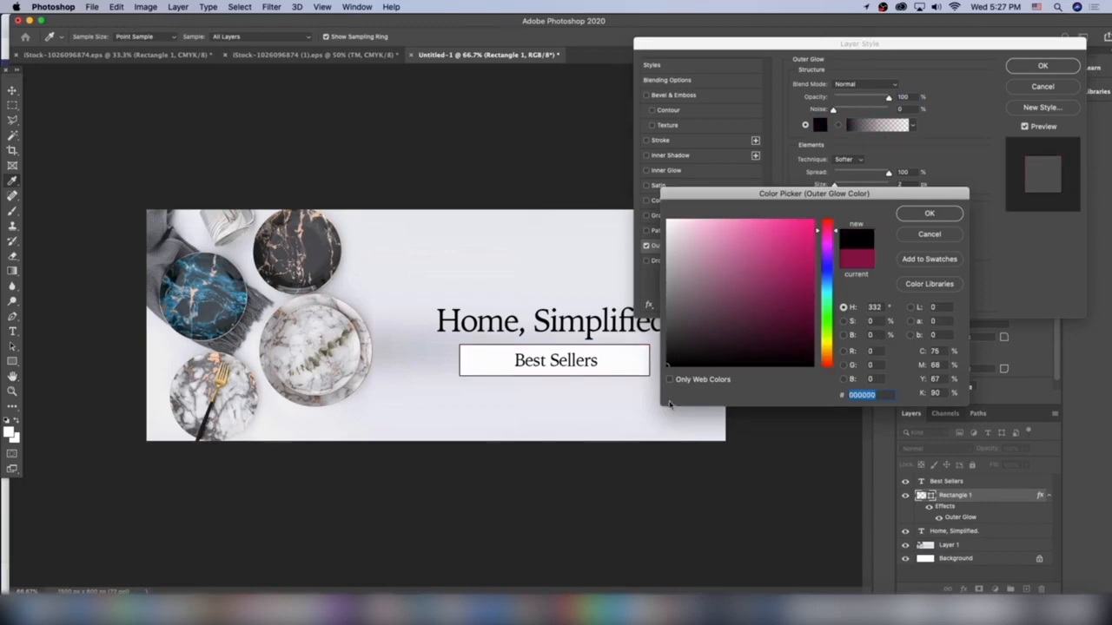
click(927, 213)
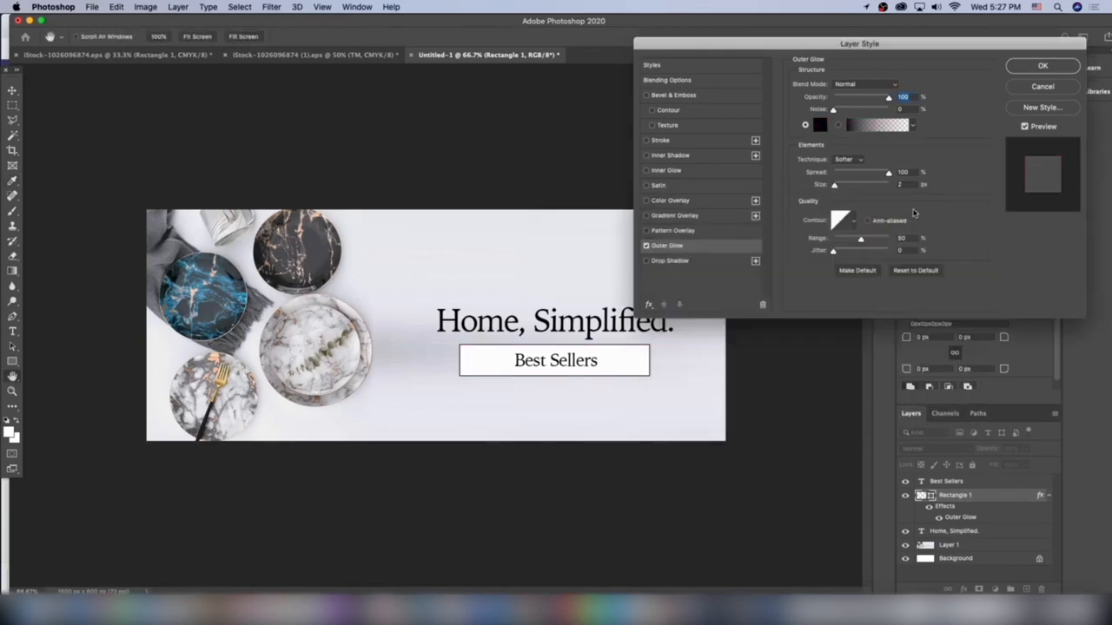
click(1039, 67)
key(super+h)
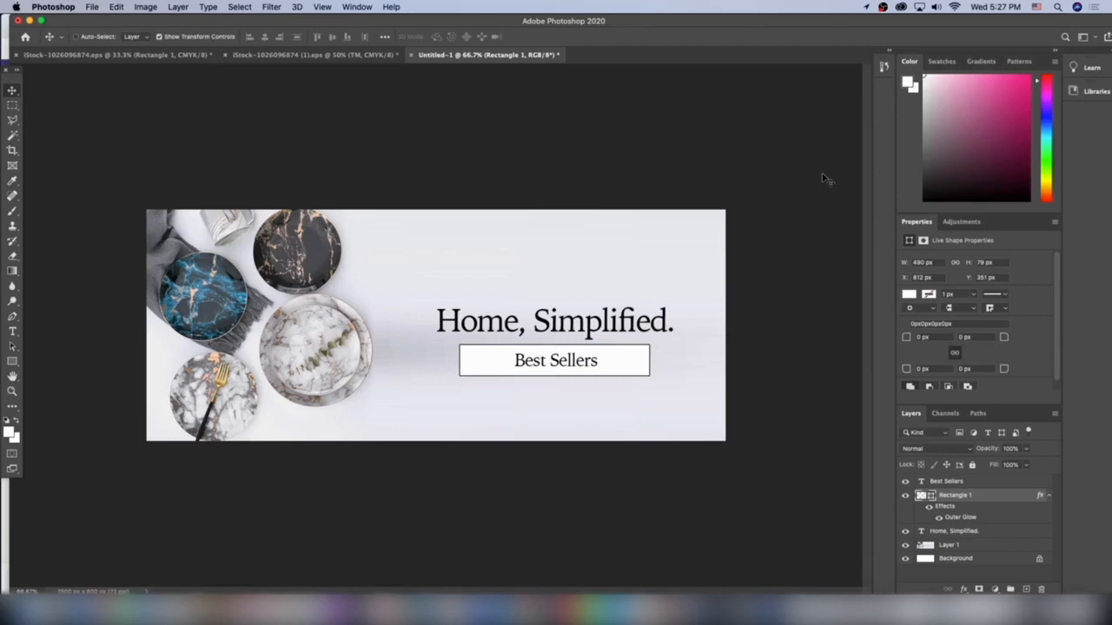
key(super+h)
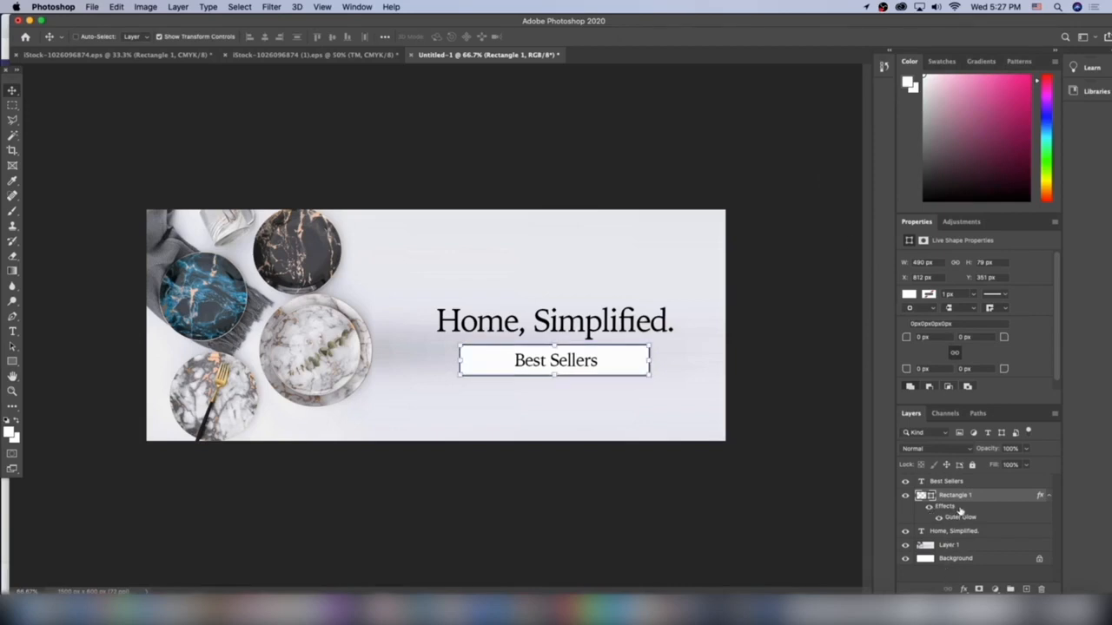
Replace the rectangle's Outer Glow with a Drop Shadow at 42% opacity and a 42° angle, adjusting its distance and size.
click(959, 589)
click(990, 565)
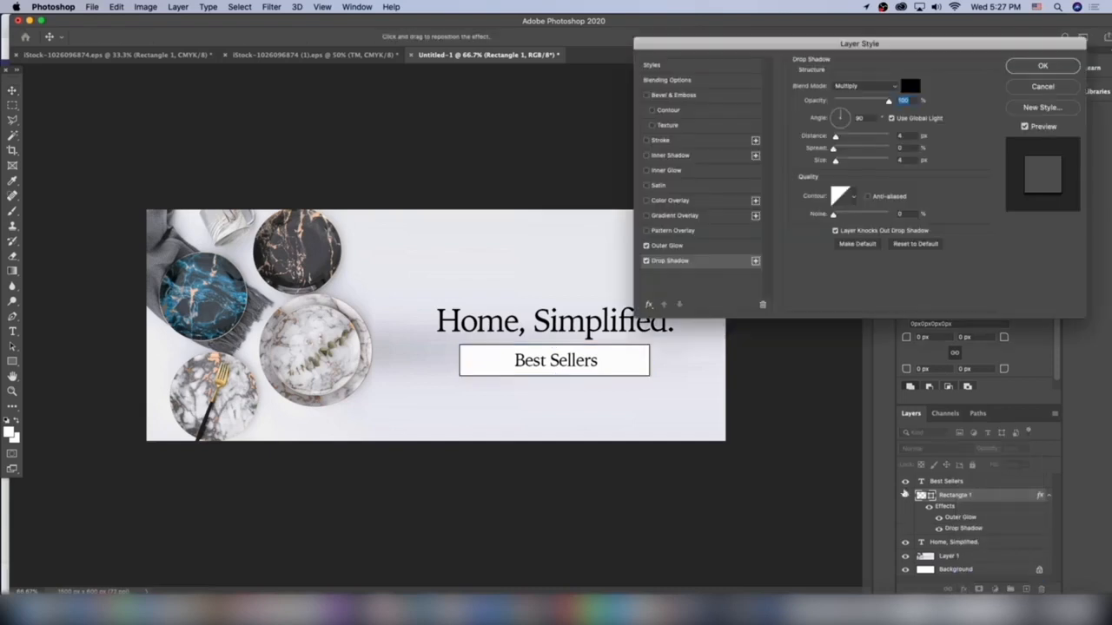
click(646, 246)
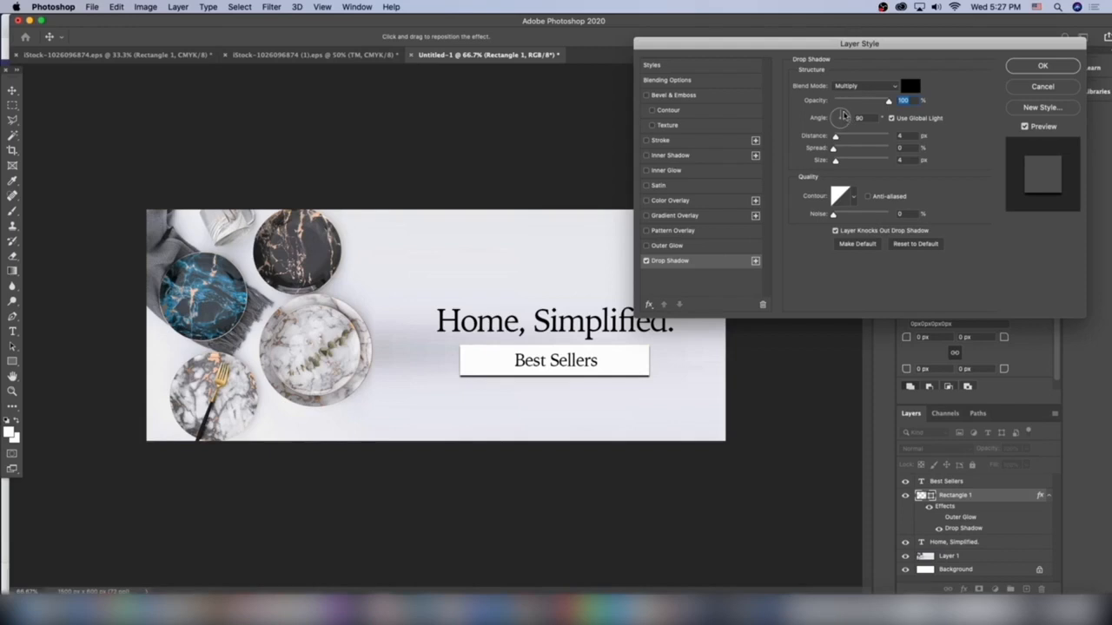
drag(889, 102, 847, 113)
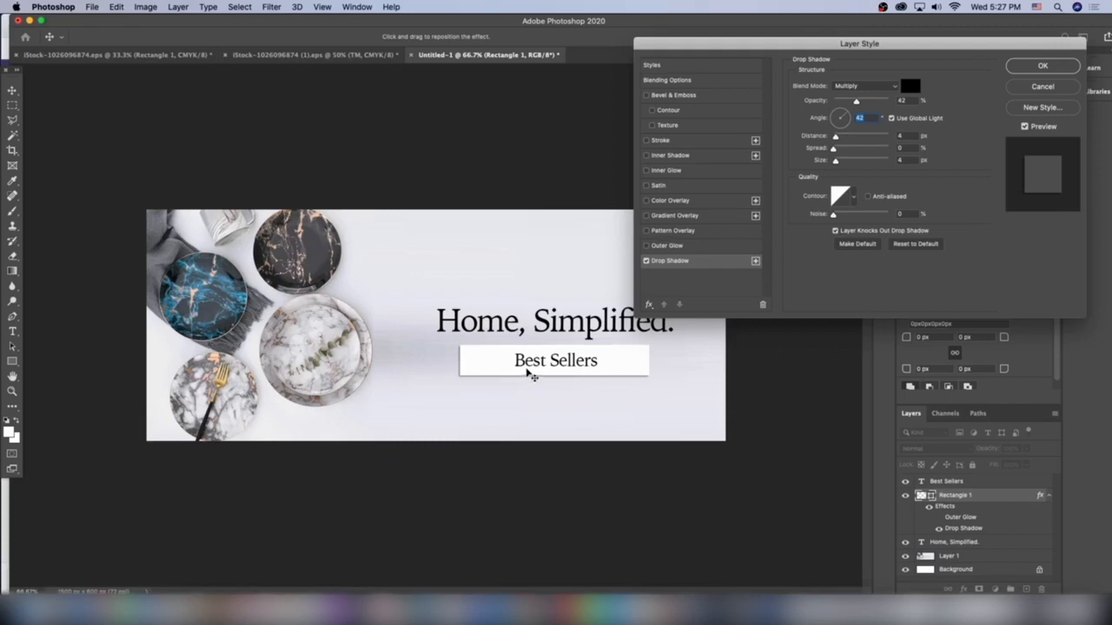
drag(836, 137, 838, 162)
click(1034, 65)
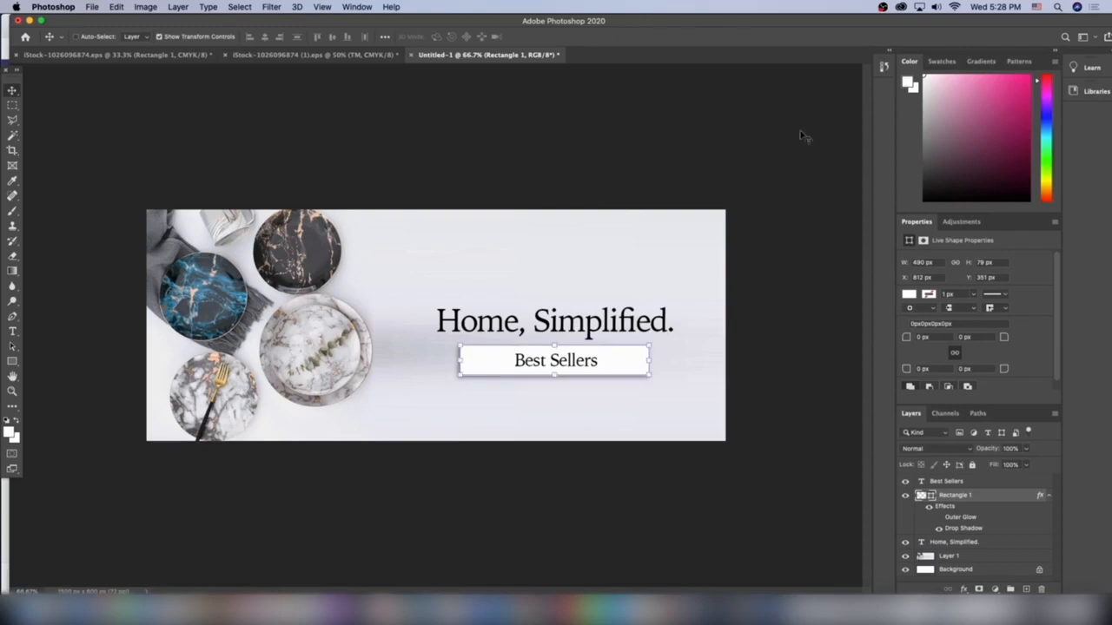
Save the banner to the computer's Downloads folder in Photoshop format as "Modern Habitat Banner".
click(91, 6)
click(142, 137)
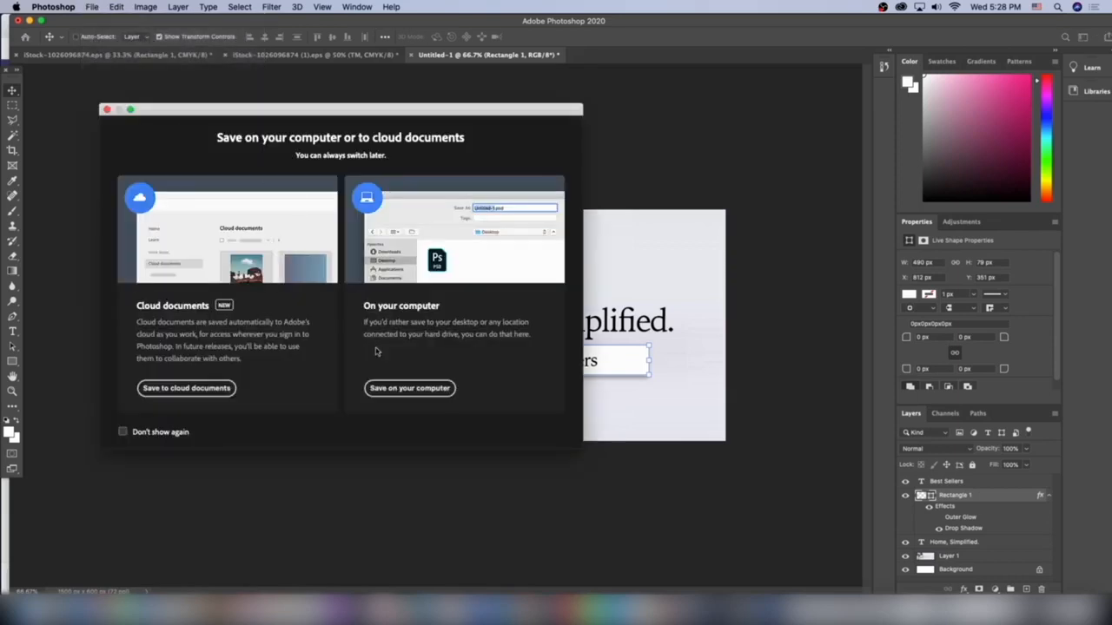
click(404, 388)
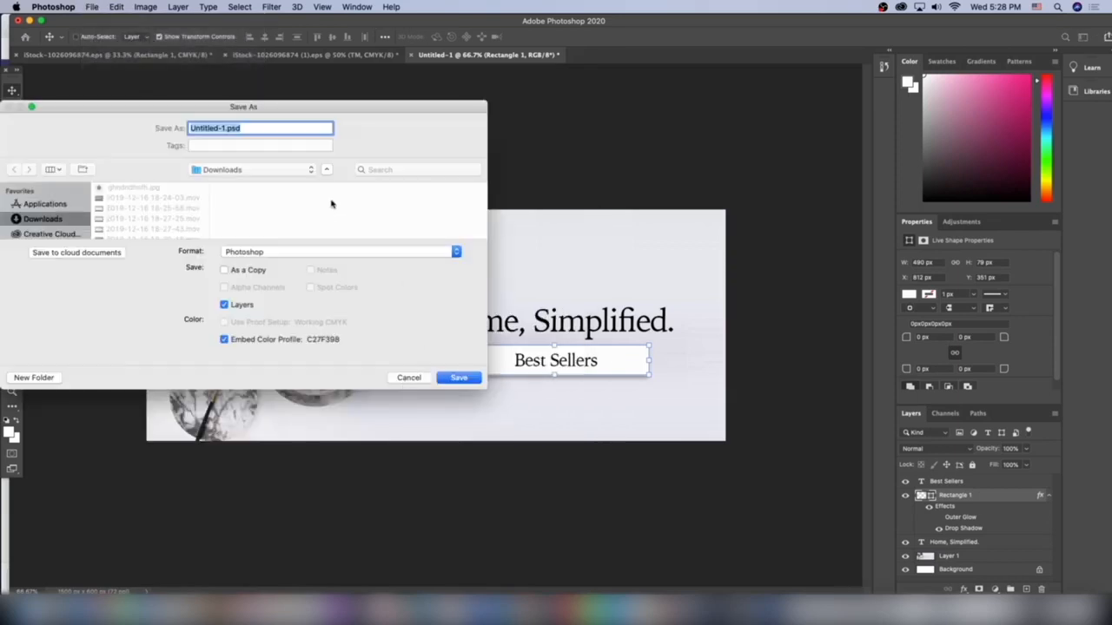
text(Modern Habitat Banner 1)
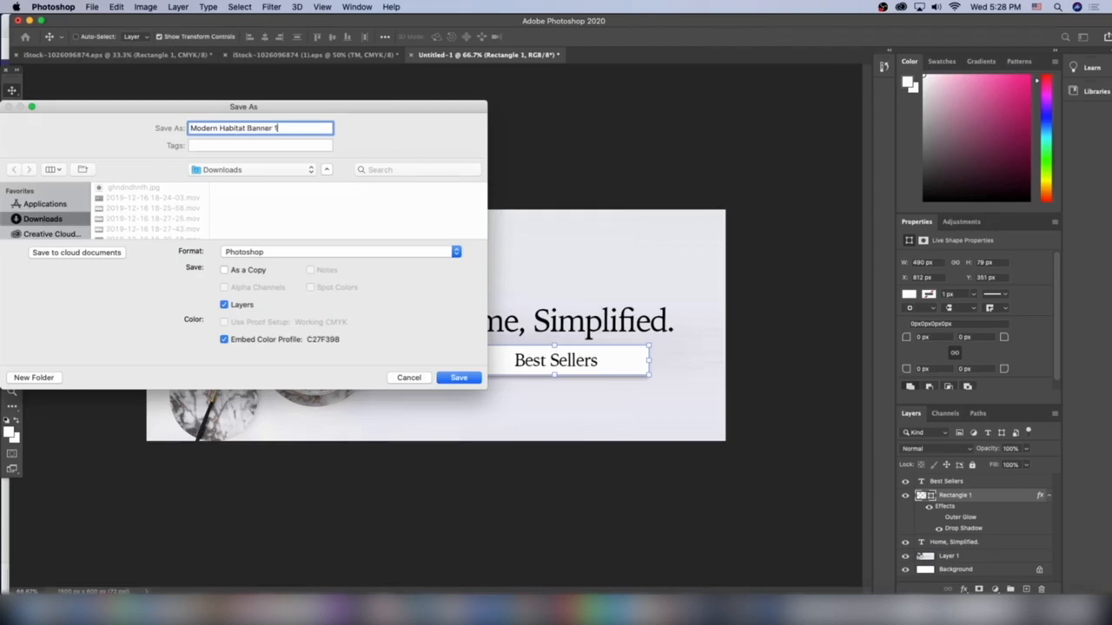
key(Return)
key(Return)
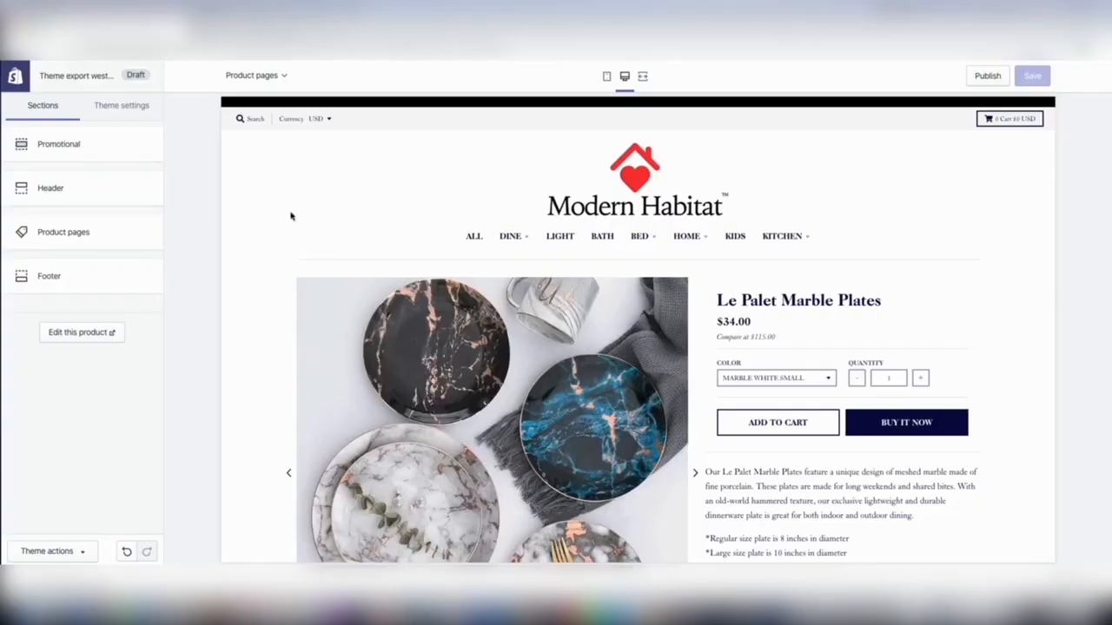
Switch to the Shopify theme editor, return the preview to the store's home page and look through the featured products.
scroll(290, 214, down, 10)
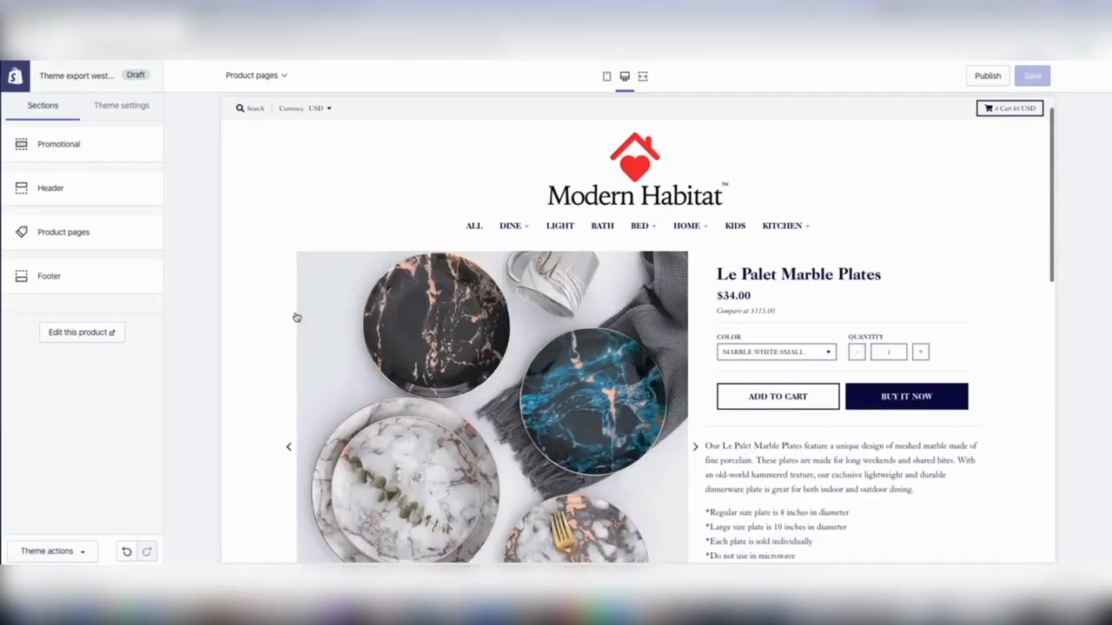
click(594, 202)
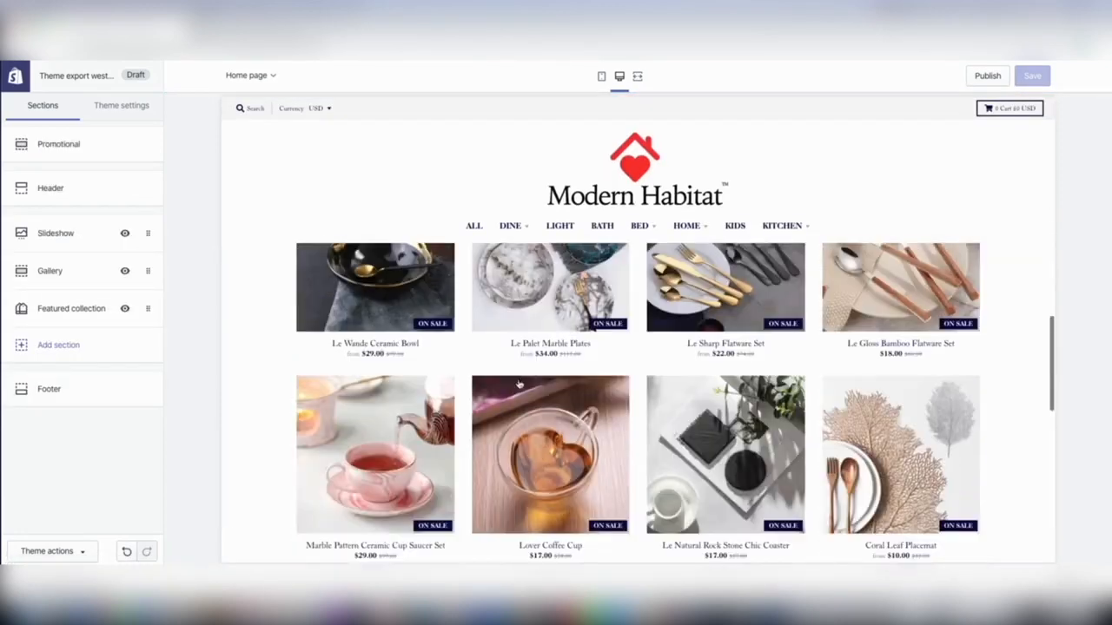
scroll(795, 430, down, 3)
scroll(513, 392, down, 5)
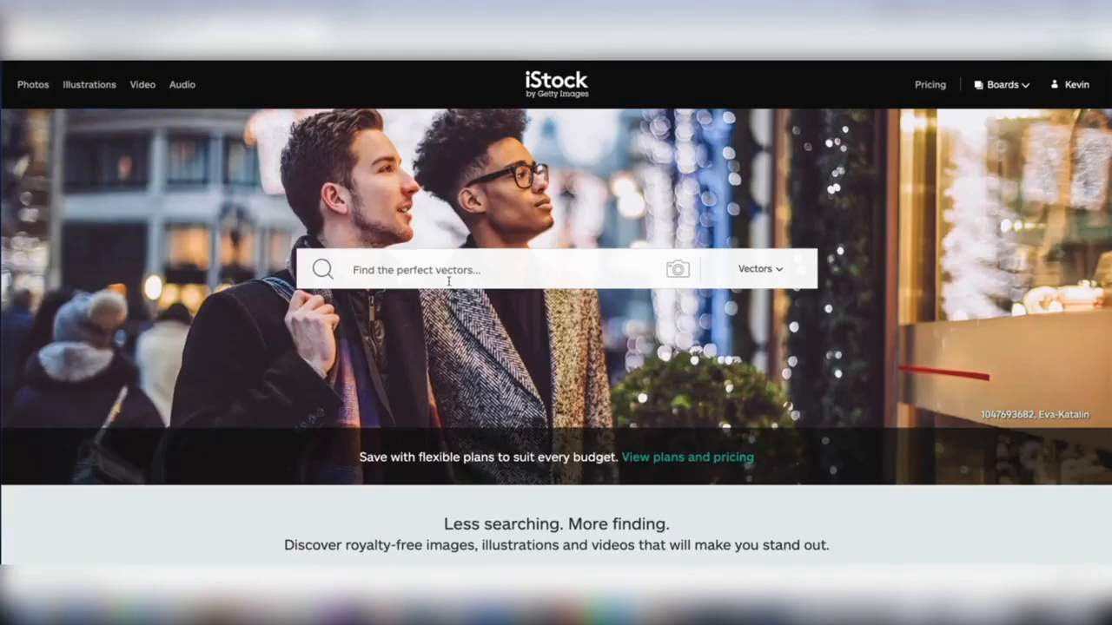
Search iStock for "interior design" and switch the results from vectors to images.
click(447, 276)
text(interior desifn)
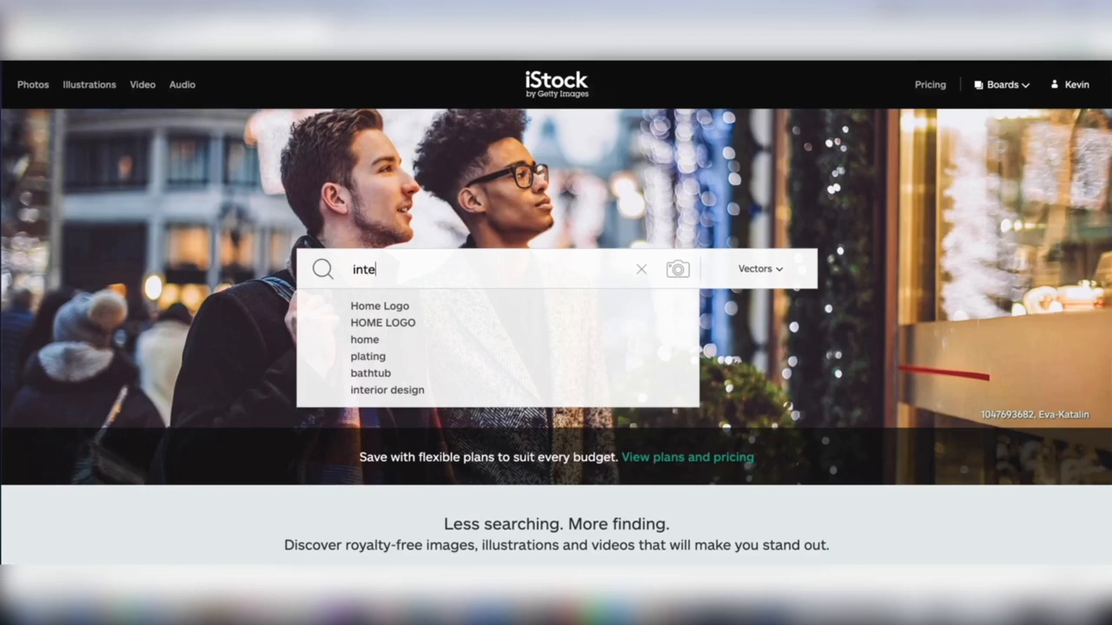
key(BackSpace)
key(BackSpace)
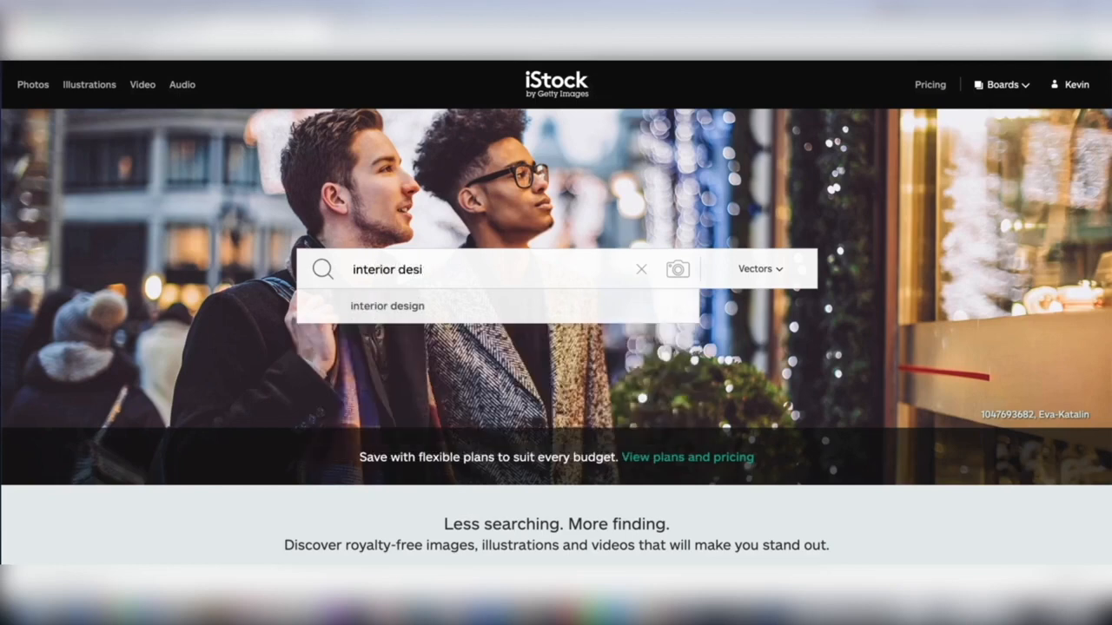
key(Return)
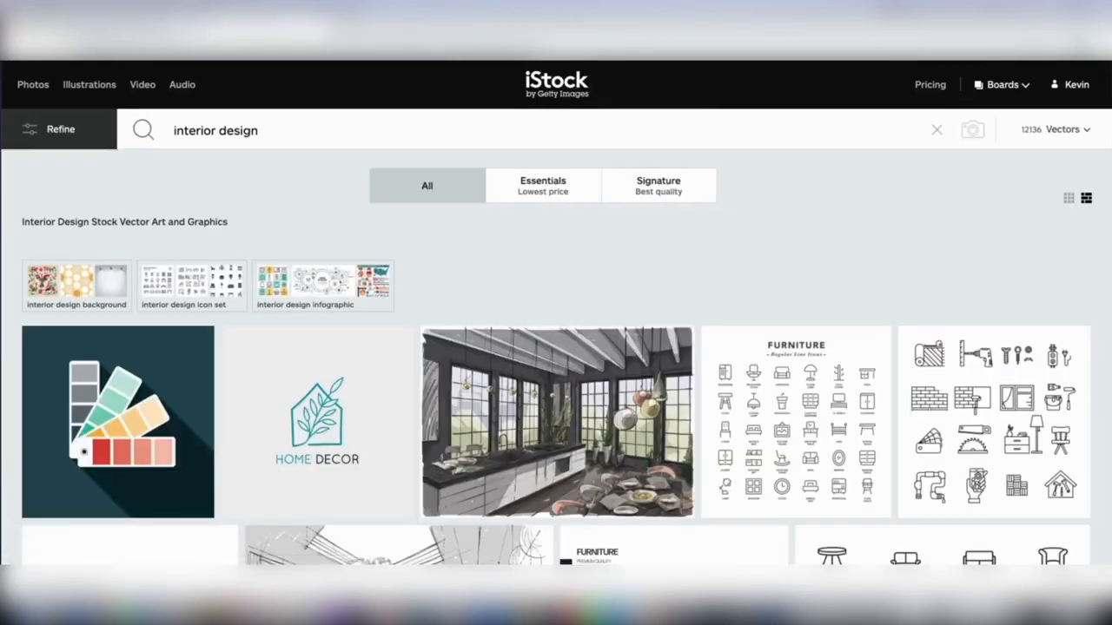
click(1064, 130)
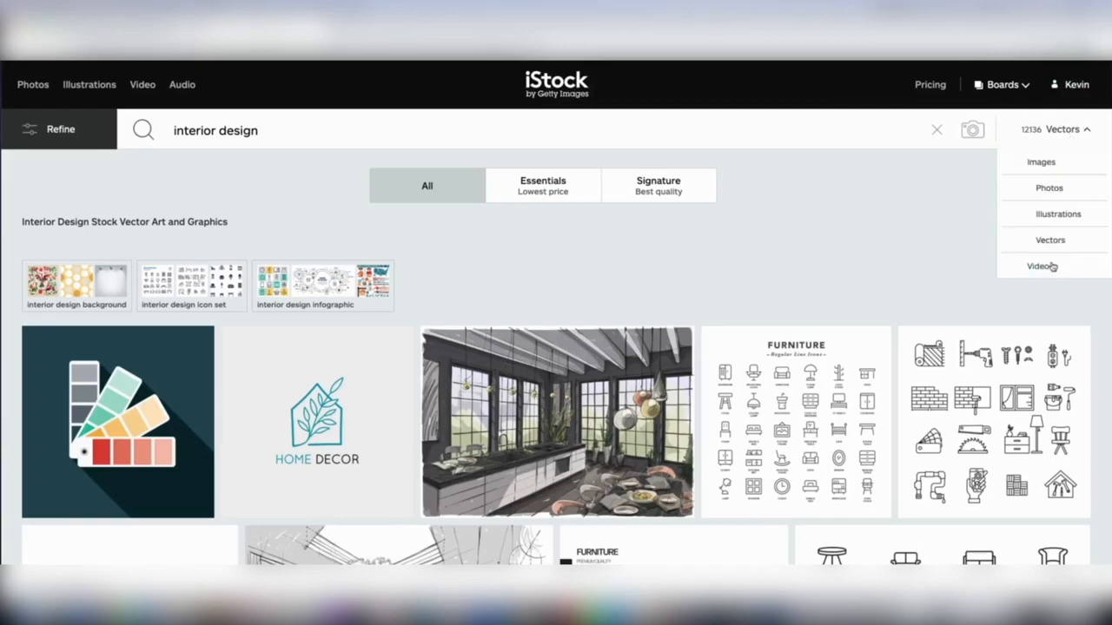
click(1036, 163)
Browse the interior design images and open the photo of the light armchair with a coffee table and pendant lamp.
scroll(579, 268, down, 3)
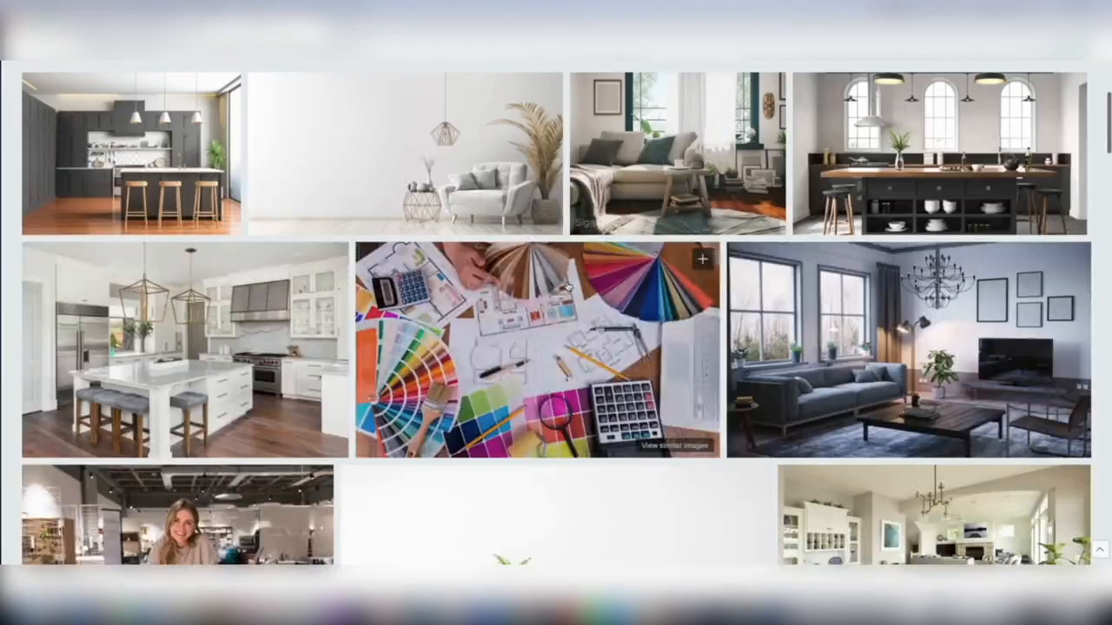
scroll(578, 268, down, 2)
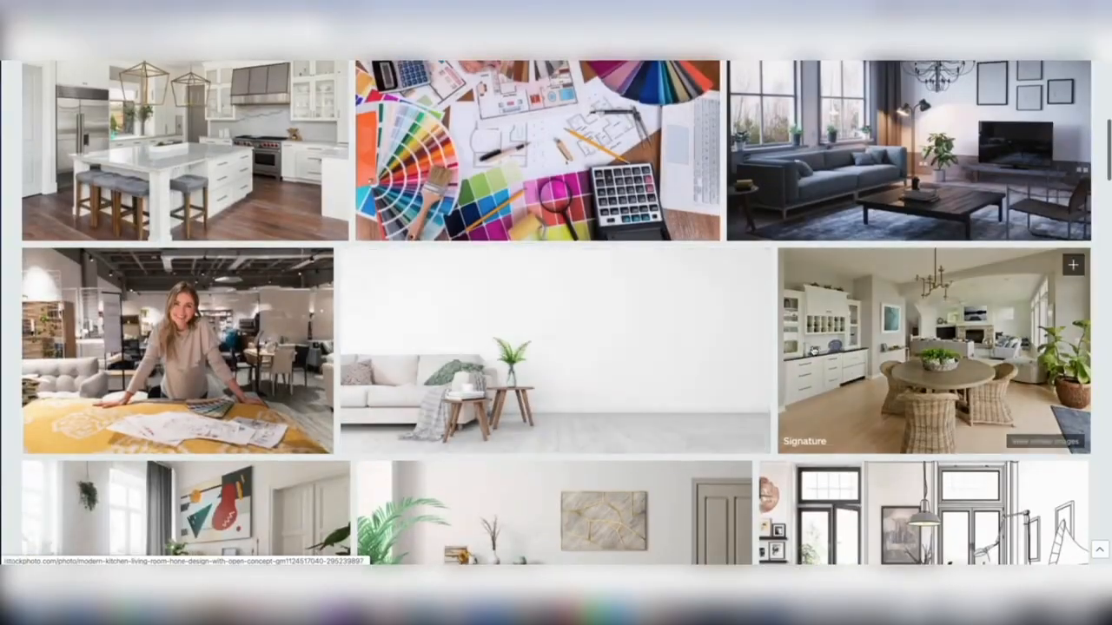
scroll(530, 330, up, 2)
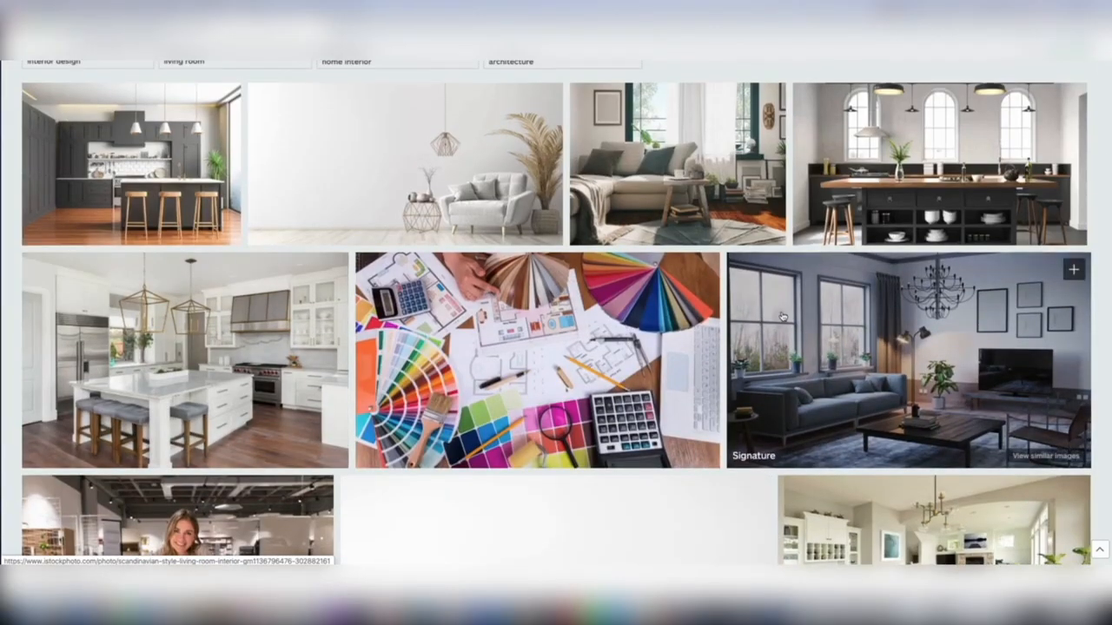
scroll(694, 347, down, 1)
scroll(696, 339, up, 2)
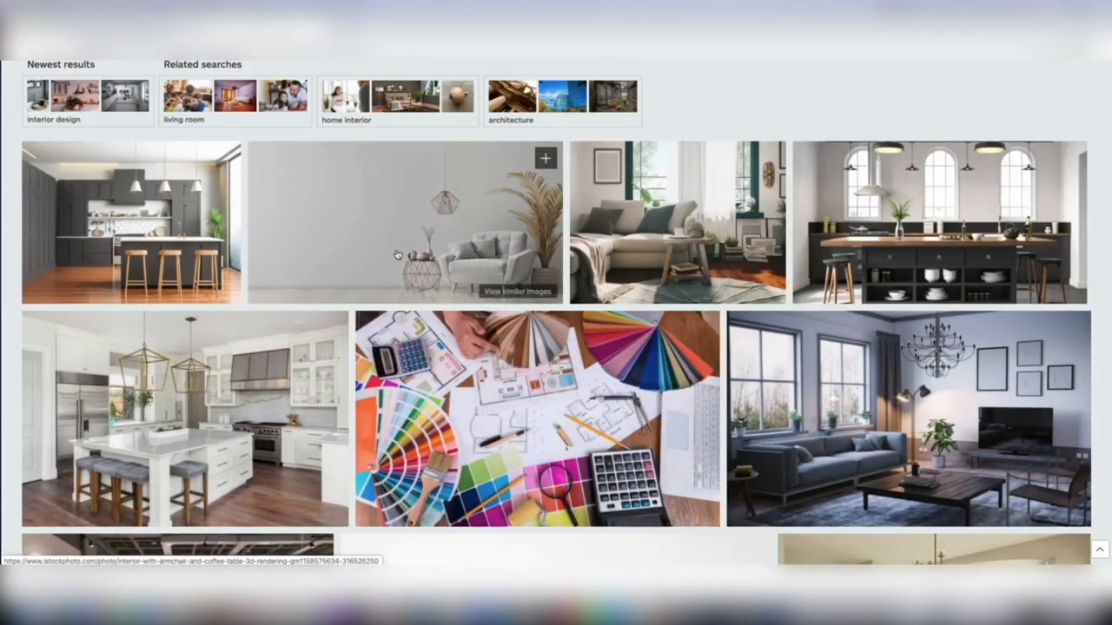
scroll(266, 230, up, 2)
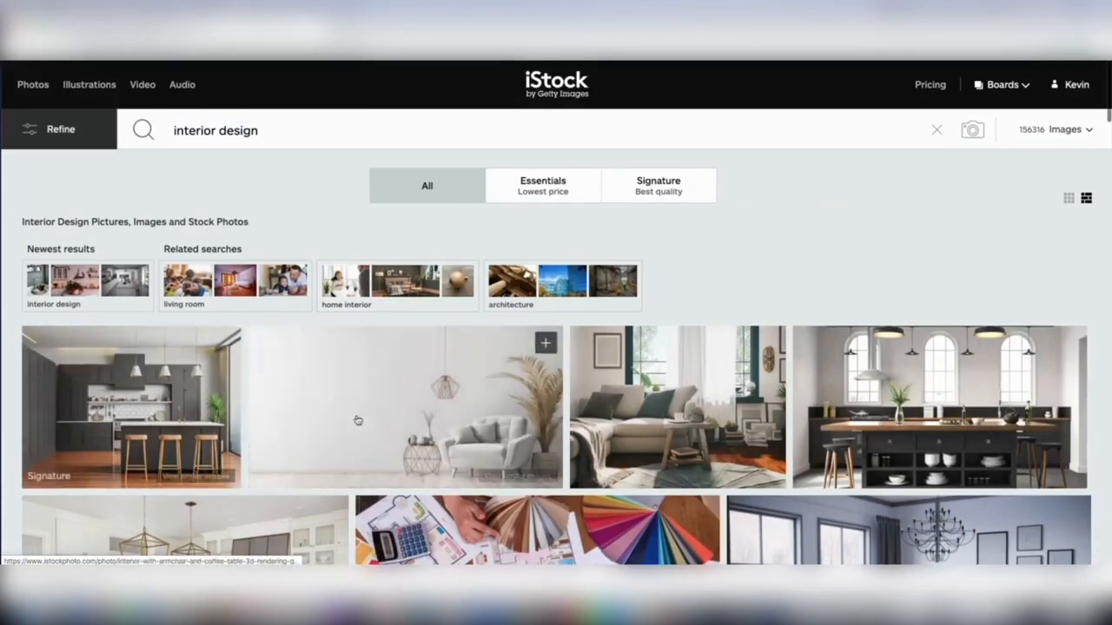
click(329, 409)
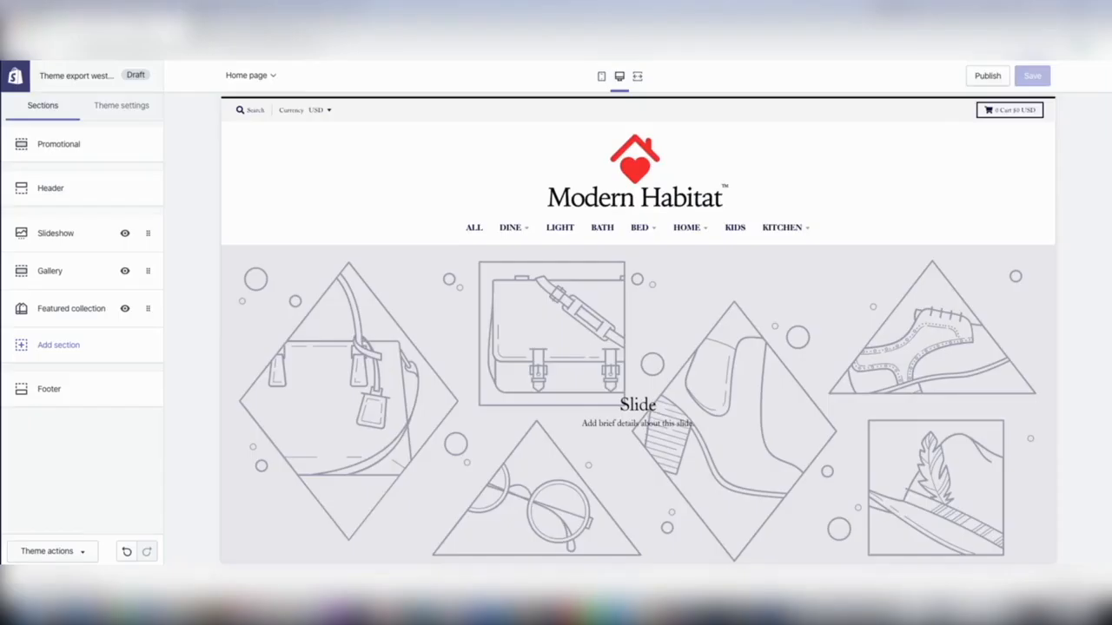
Switch to the Shopify theme editor, open the store's Light collection and examine the products on its pages.
click(564, 237)
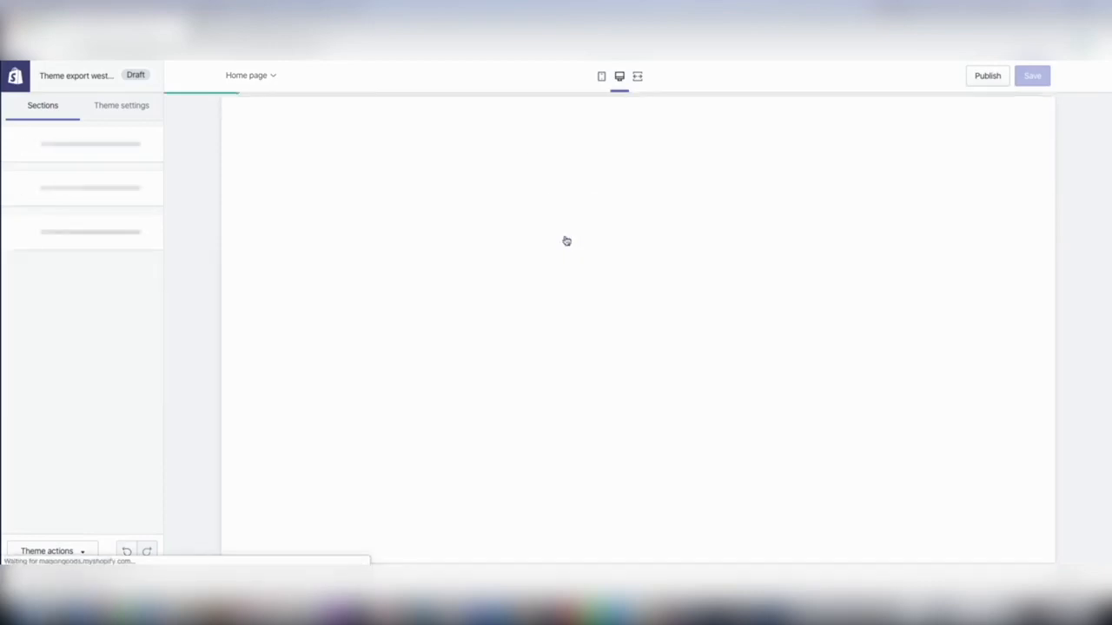
scroll(744, 285, down, 2)
scroll(744, 289, down, 5)
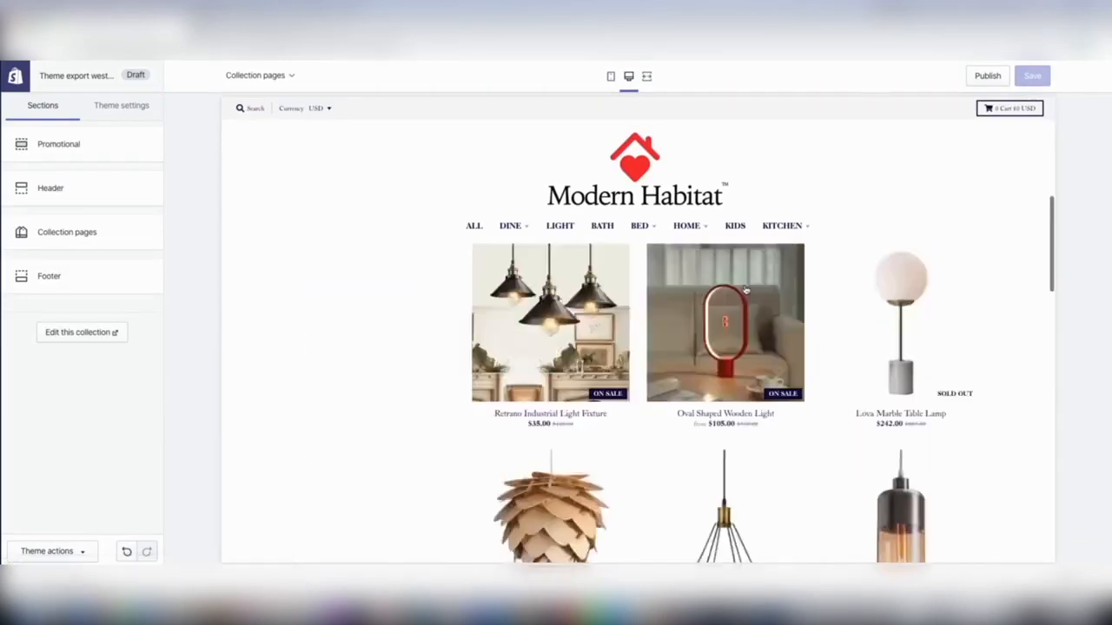
scroll(705, 351, down, 1)
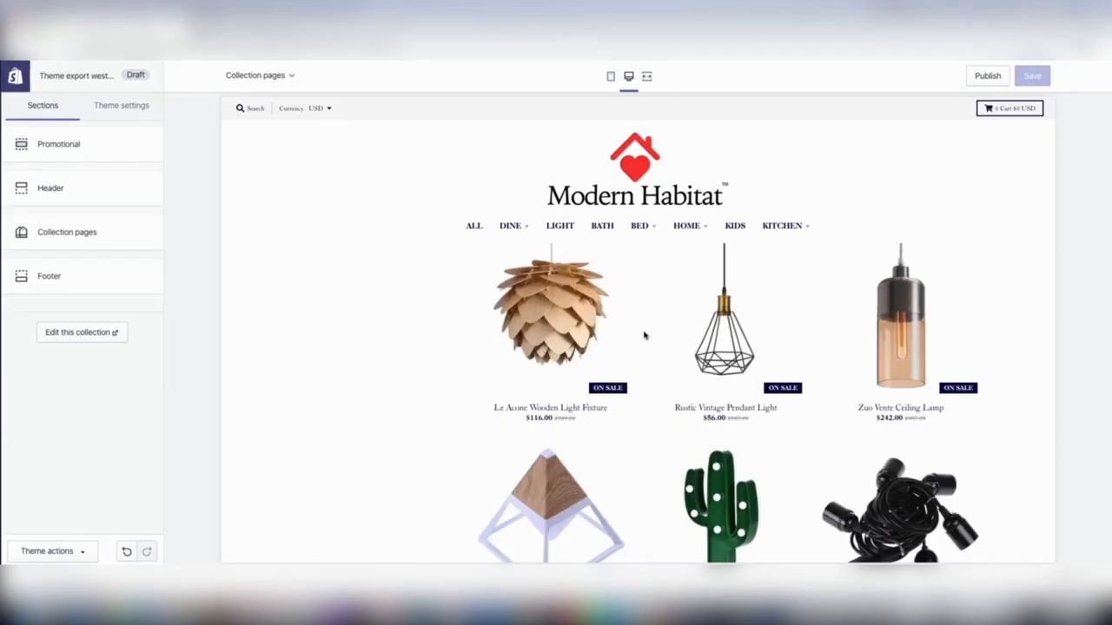
scroll(644, 337, down, 5)
scroll(658, 341, down, 6)
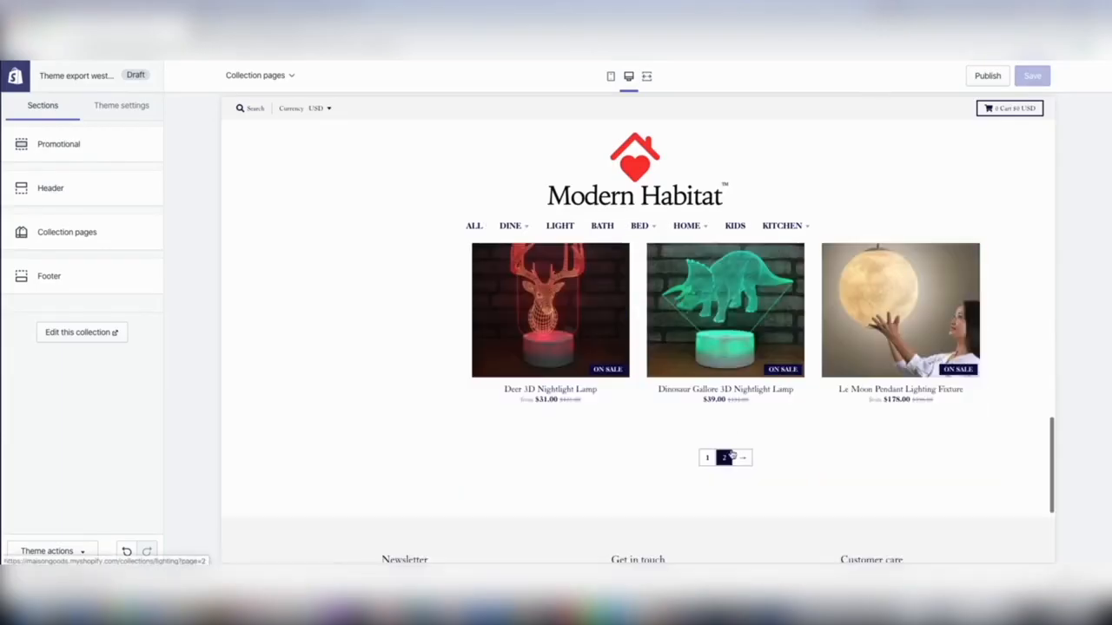
click(723, 458)
scroll(683, 412, down, 10)
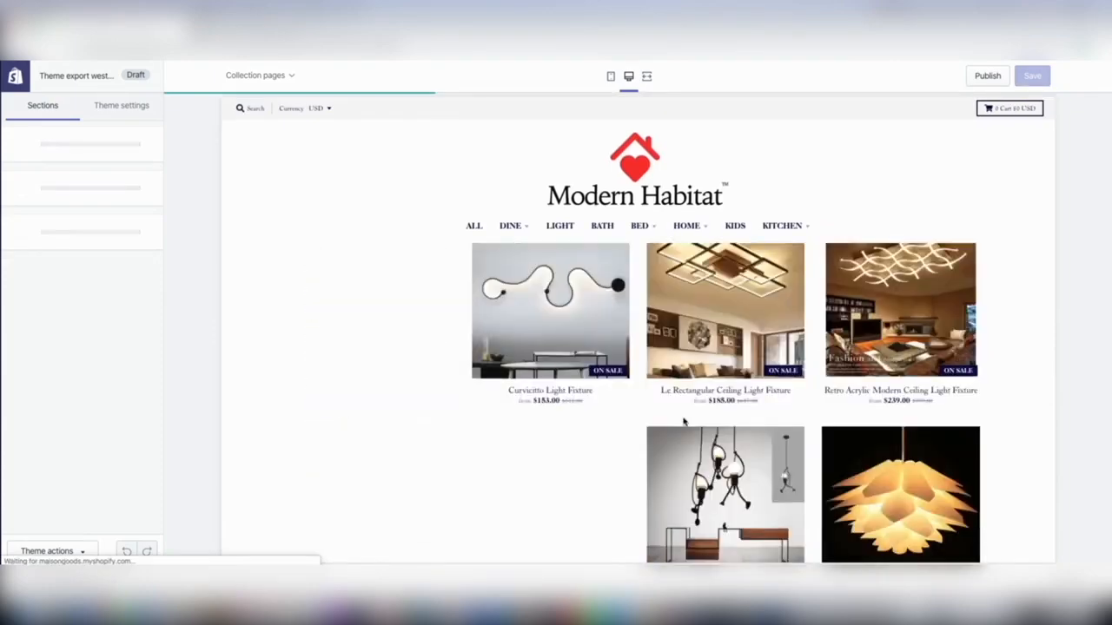
scroll(684, 412, up, 10)
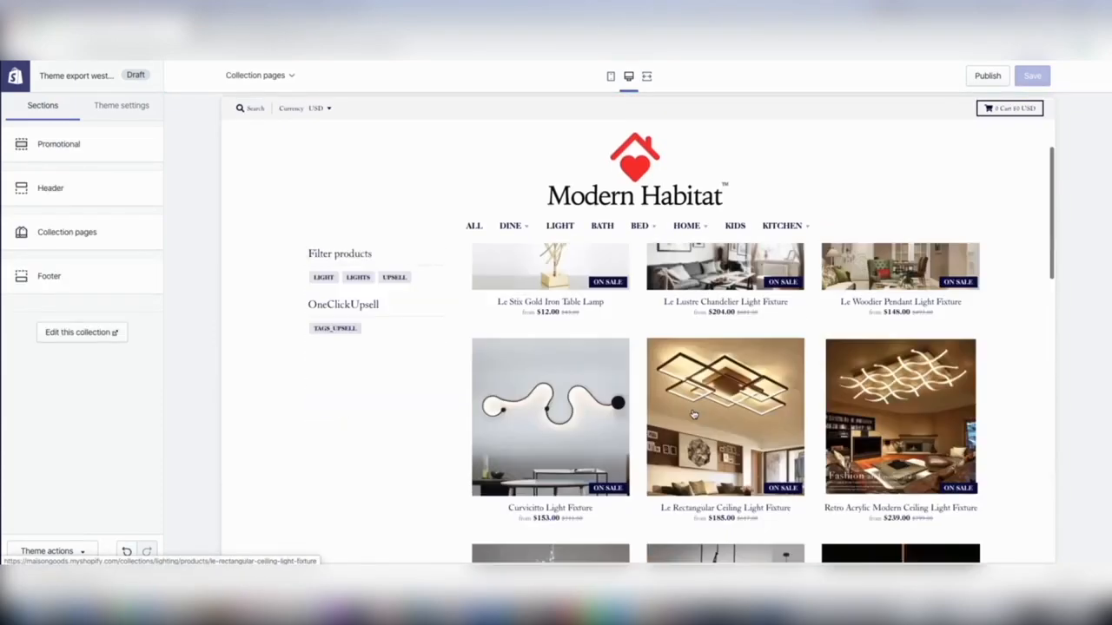
scroll(696, 418, down, 3)
scroll(695, 418, down, 8)
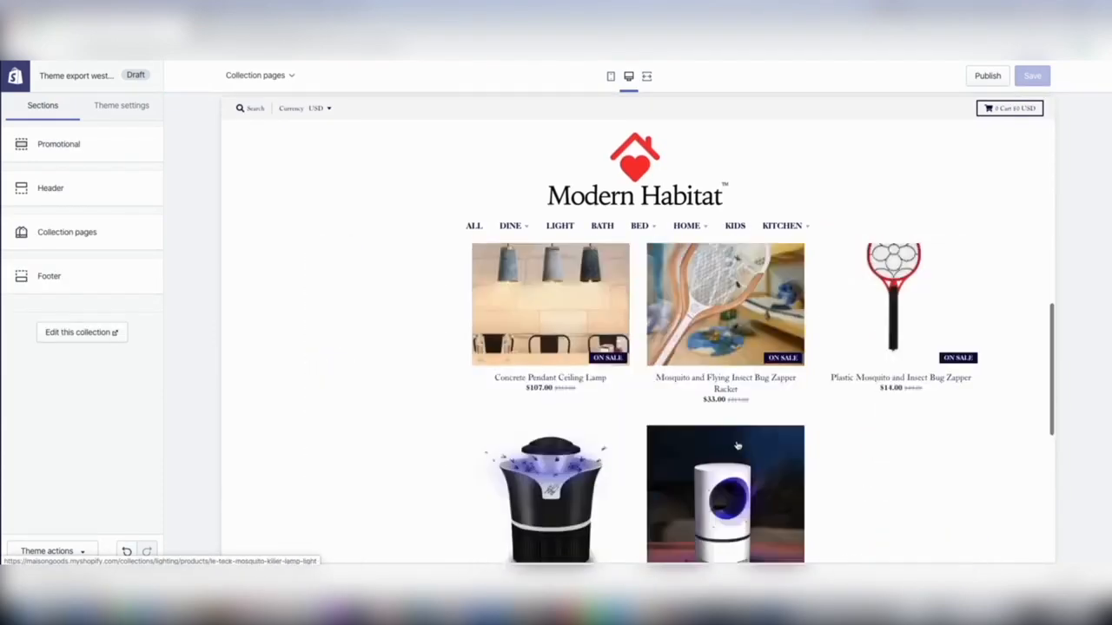
click(728, 297)
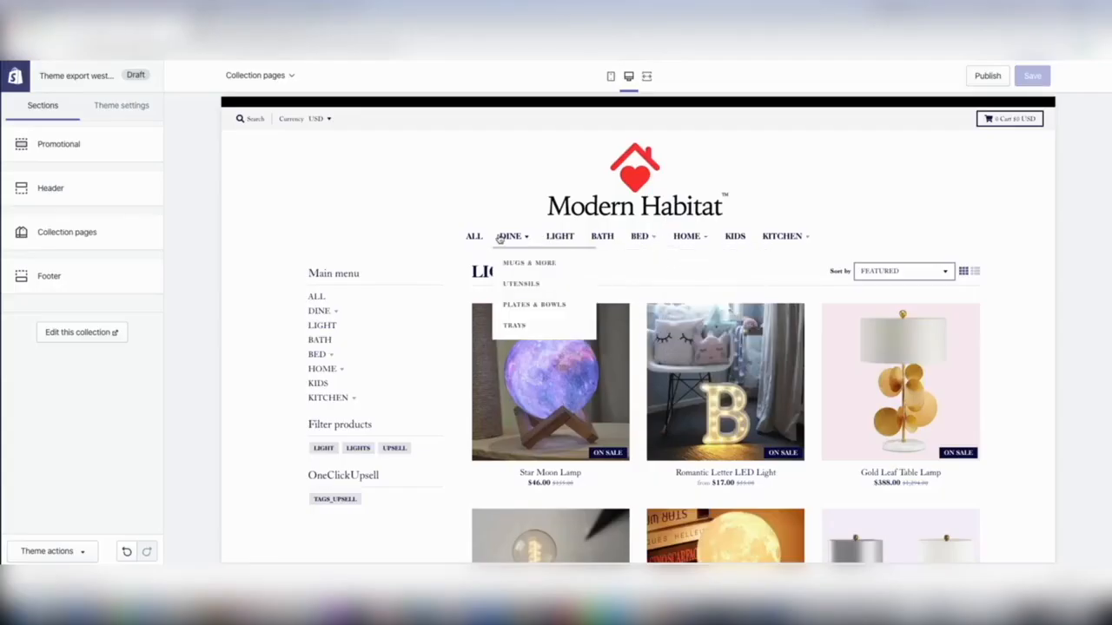
Open the store's Pillows collection under Home and look through its products.
mouse_move(709, 241)
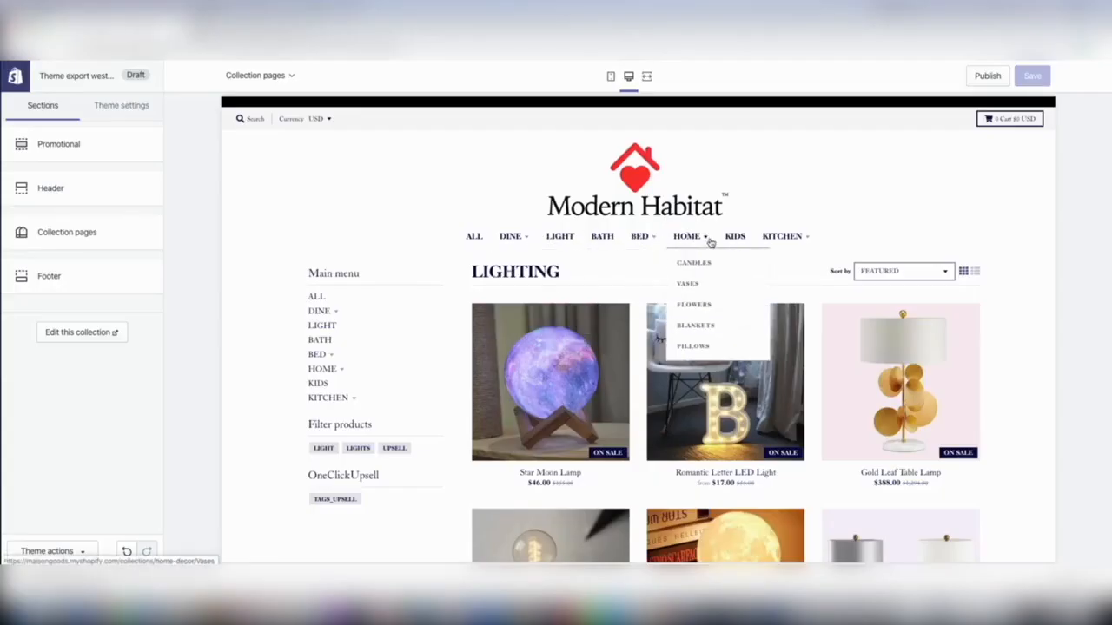
click(699, 346)
scroll(699, 345, down, 10)
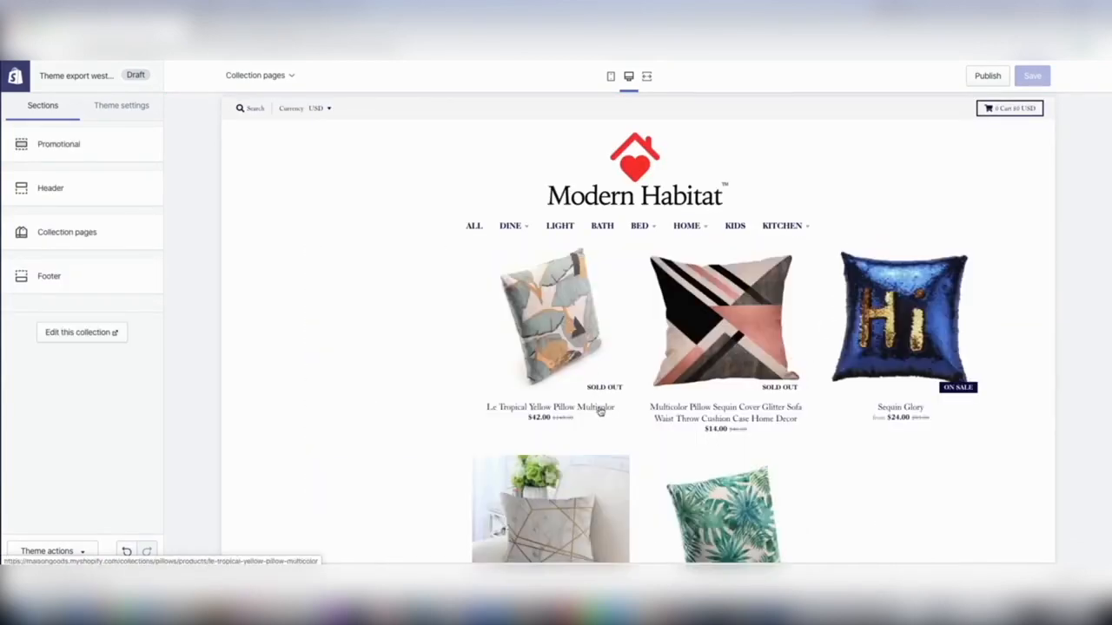
scroll(643, 365, up, 10)
scroll(497, 233, up, 5)
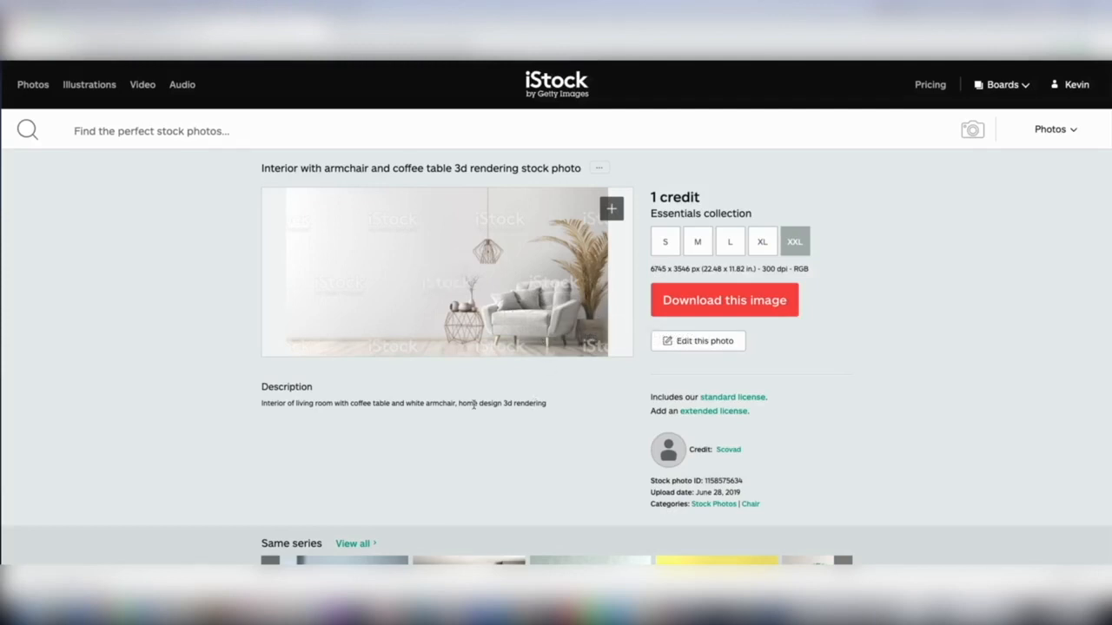
Return to the armchair photo on iStock and download it in XXL size, confirming the download.
mouse_move(537, 226)
click(737, 300)
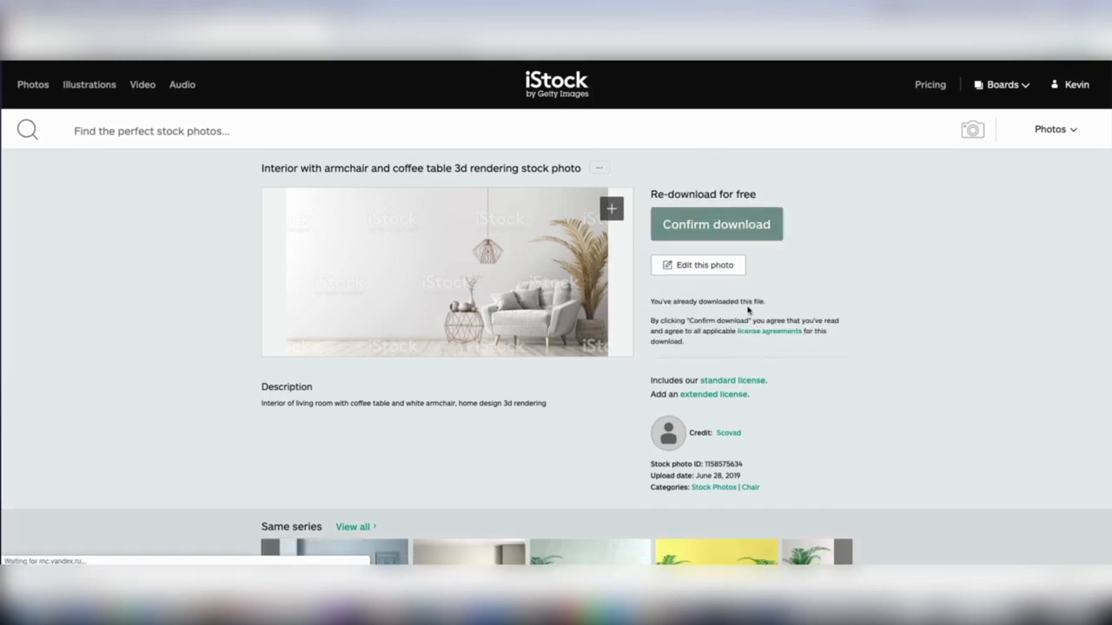
click(727, 235)
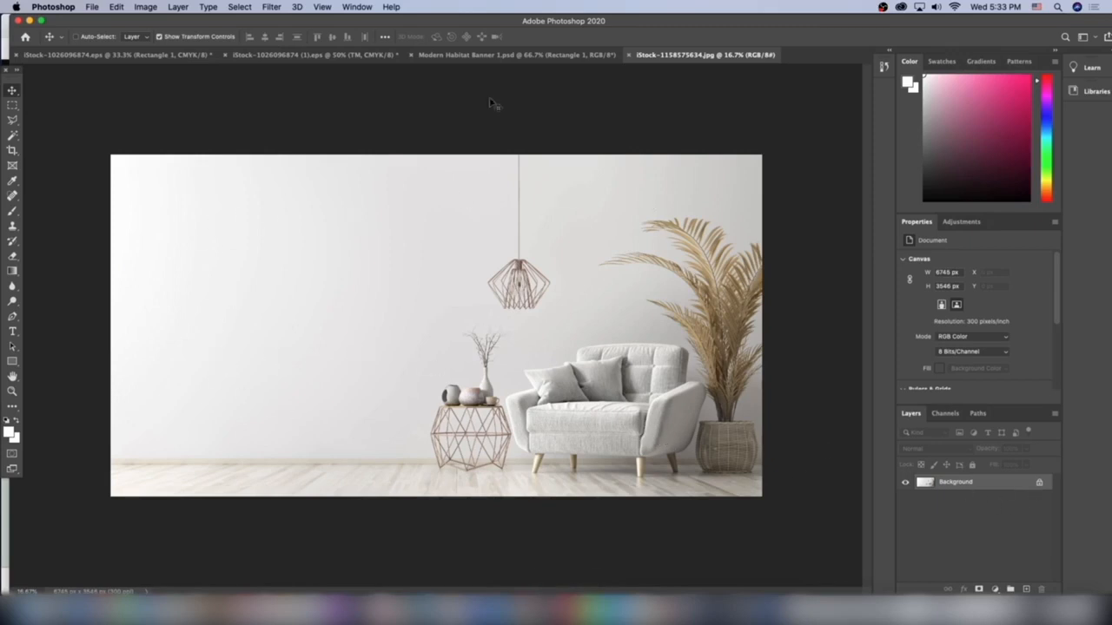
In Photoshop, check the first banner for reference, unlock the armchair photo's background layer and set its canvas size to 1500 × 600 px.
click(589, 54)
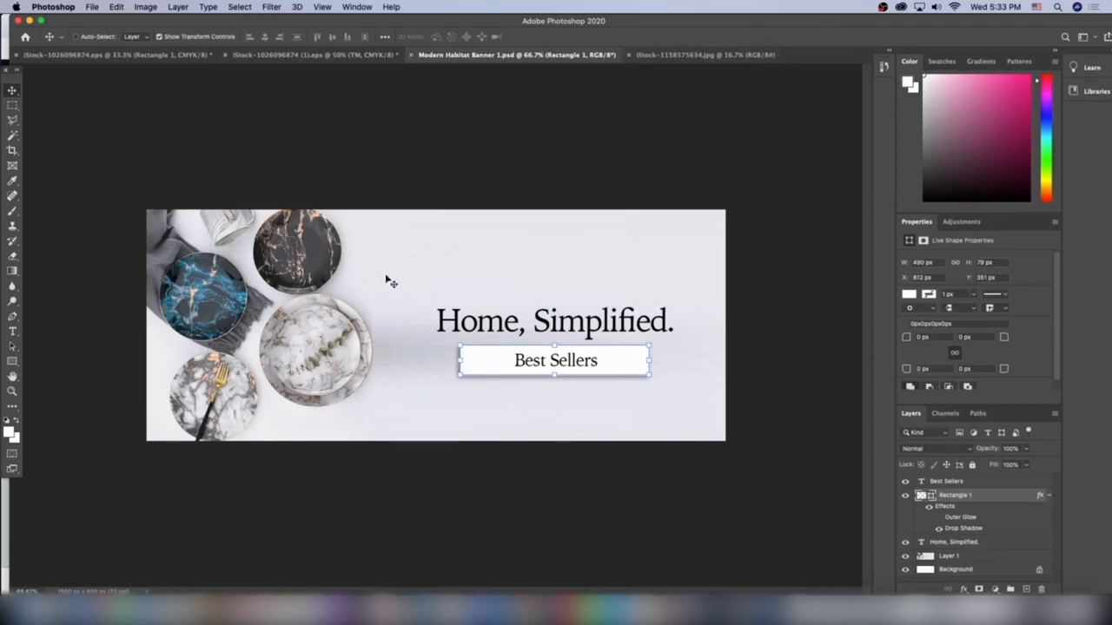
click(682, 55)
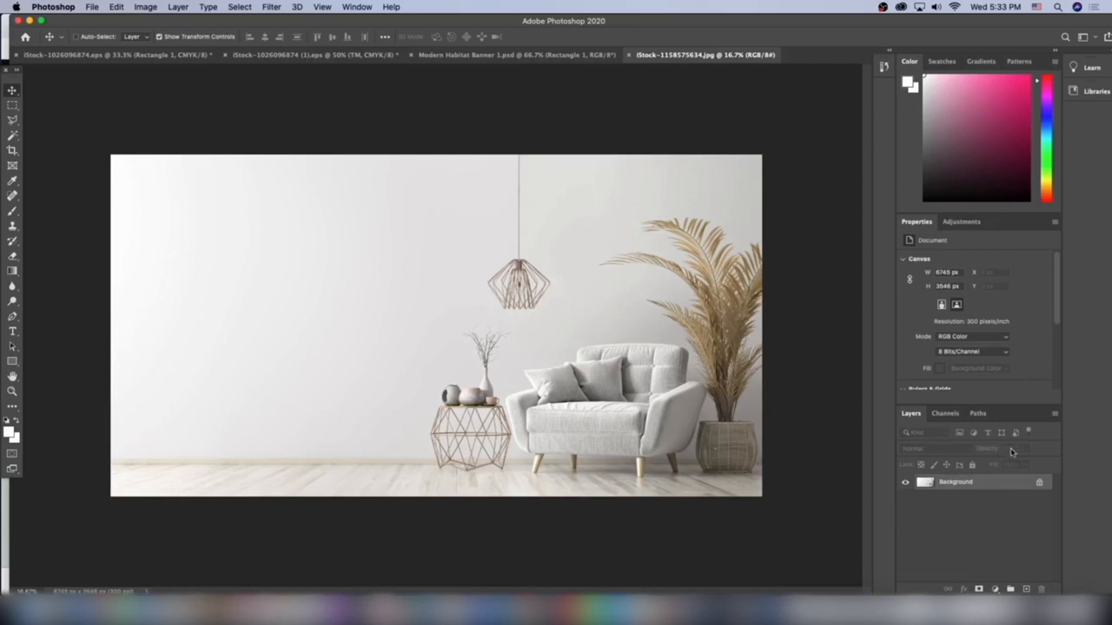
click(1037, 483)
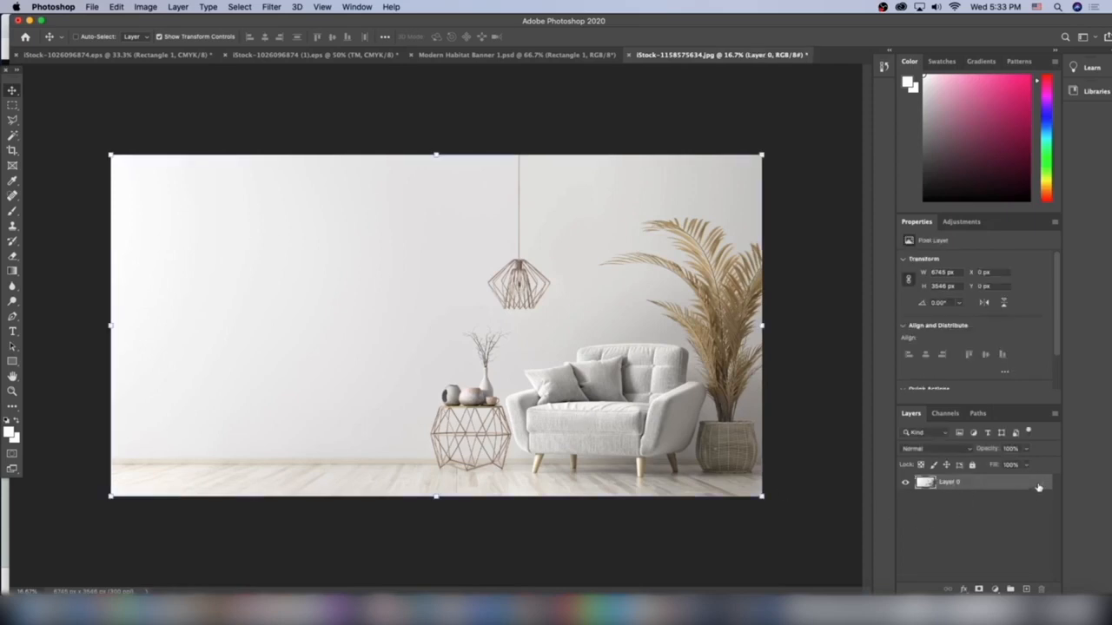
click(146, 7)
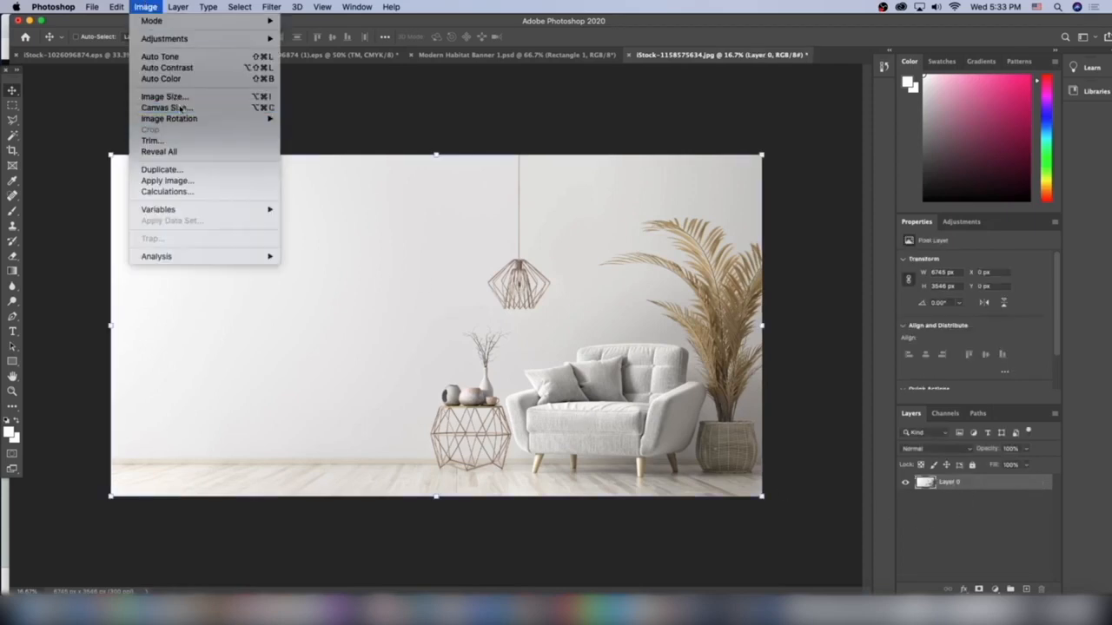
click(169, 107)
text(150600)
key(Return)
key(Return)
Scale the armchair photo down to about 1373 × 722 px and align it with the canvas's lower-right corner.
drag(764, 154, 294, 398)
drag(212, 464, 447, 337)
drag(521, 276, 471, 301)
drag(421, 334, 467, 329)
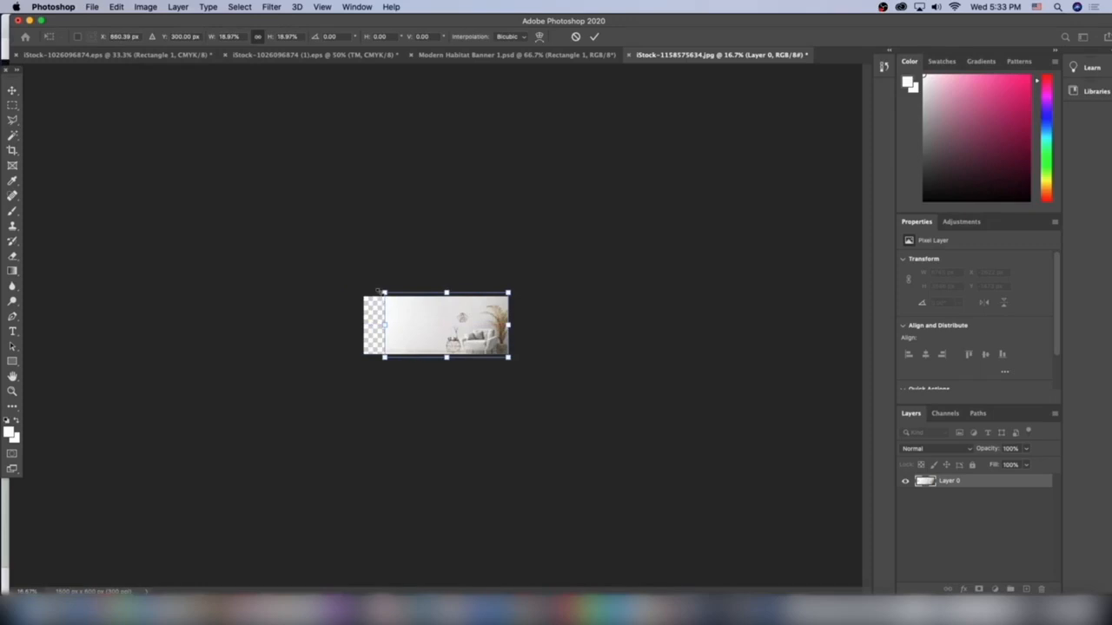
key(super+plus)
key(super+plus)
key(super+plus)
mouse_move(497, 335)
mouse_down()
mouse_move(475, 334)
mouse_move(512, 323)
mouse_move(500, 325)
mouse_up()
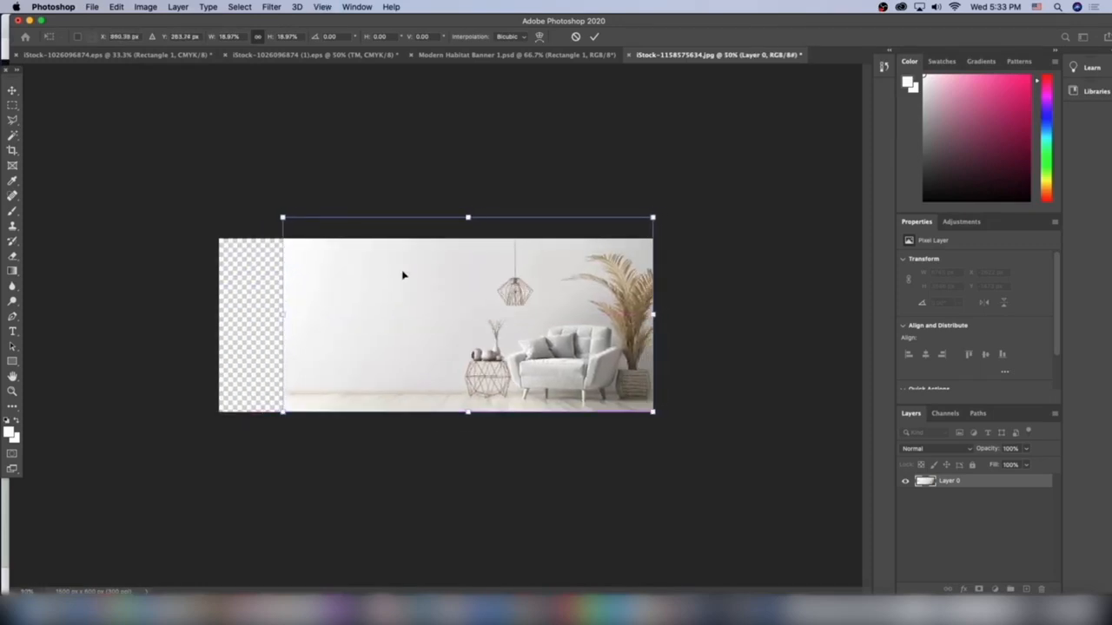
drag(283, 212, 258, 194)
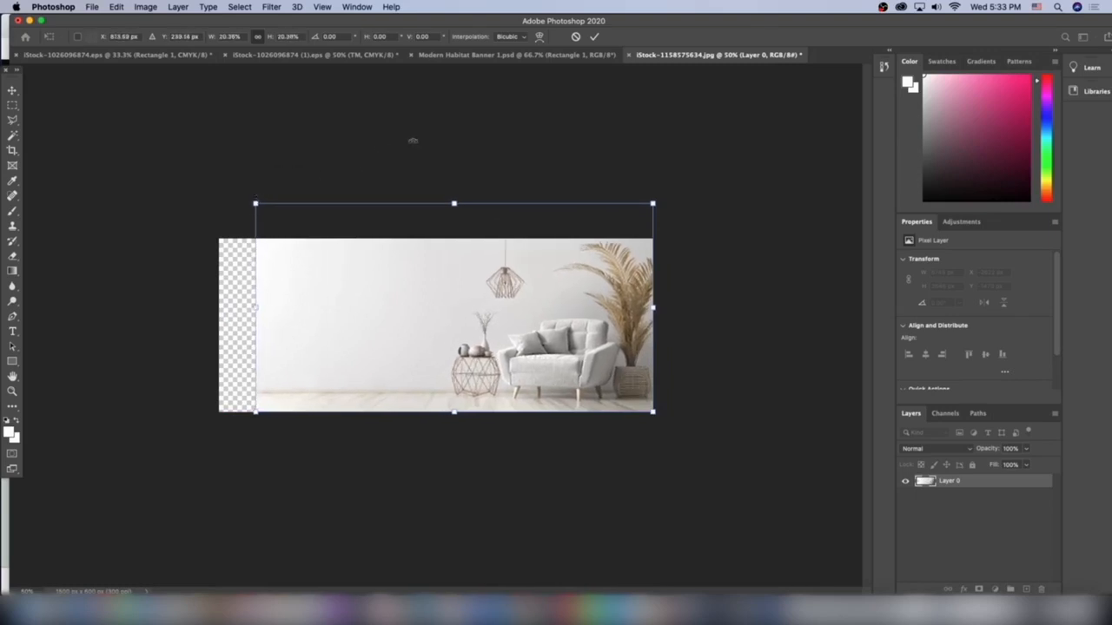
key(Return)
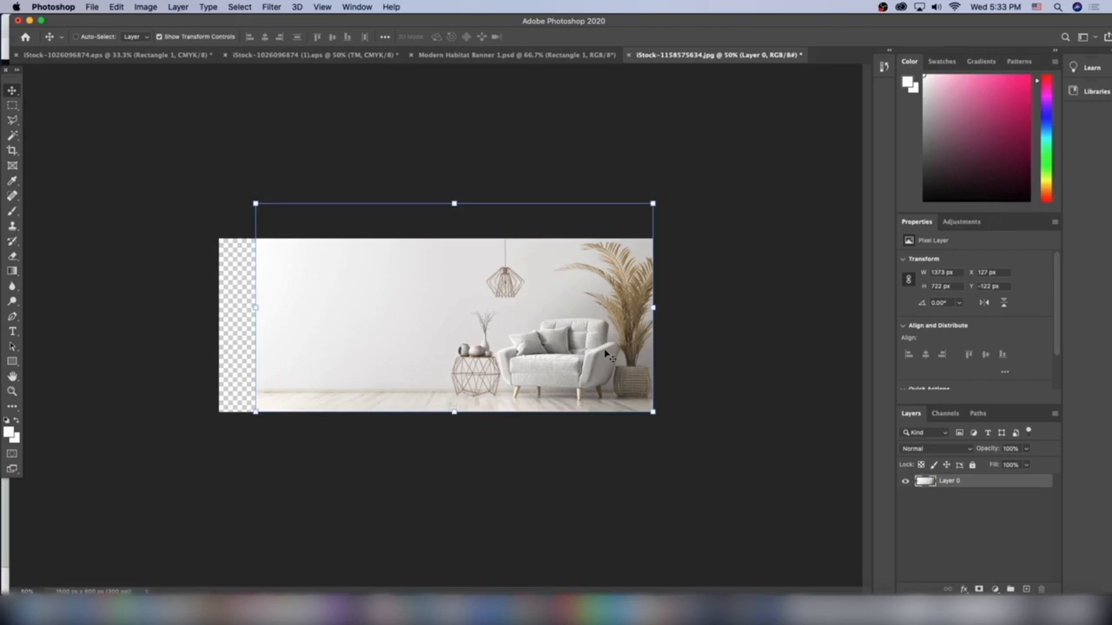
Compare with the first banner, flip the armchair photo horizontally, and align it with the canvas's left edge.
click(530, 55)
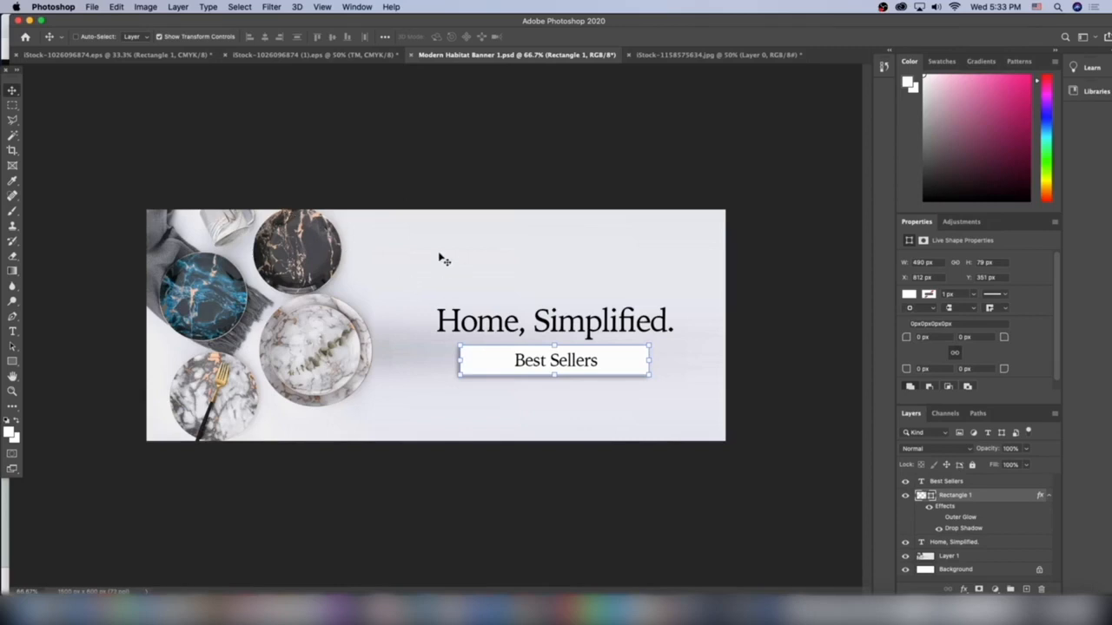
click(686, 56)
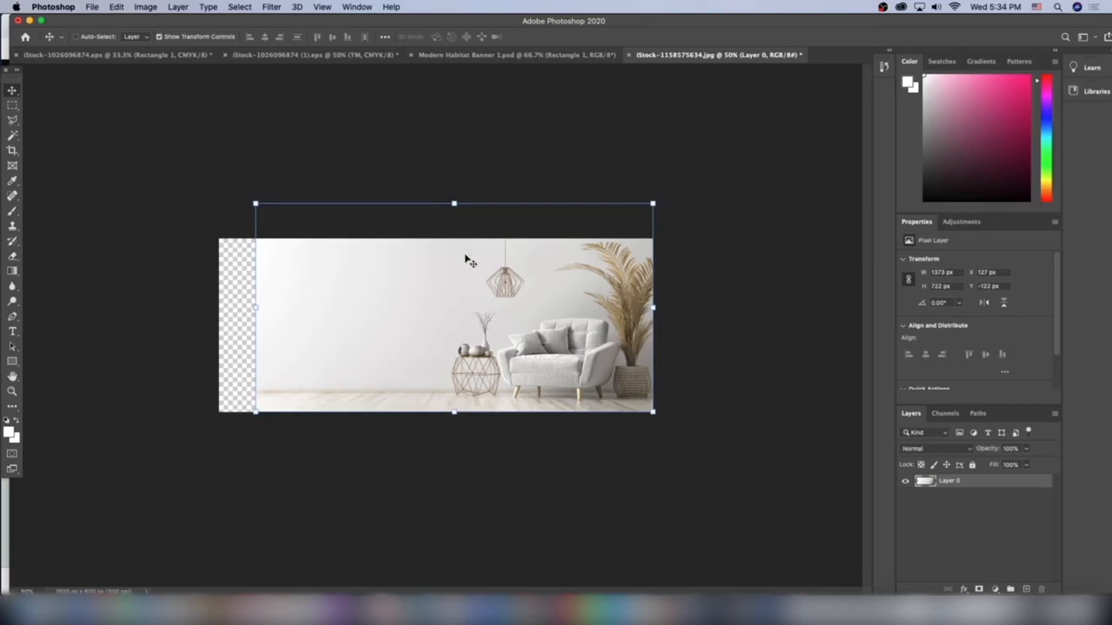
click(145, 7)
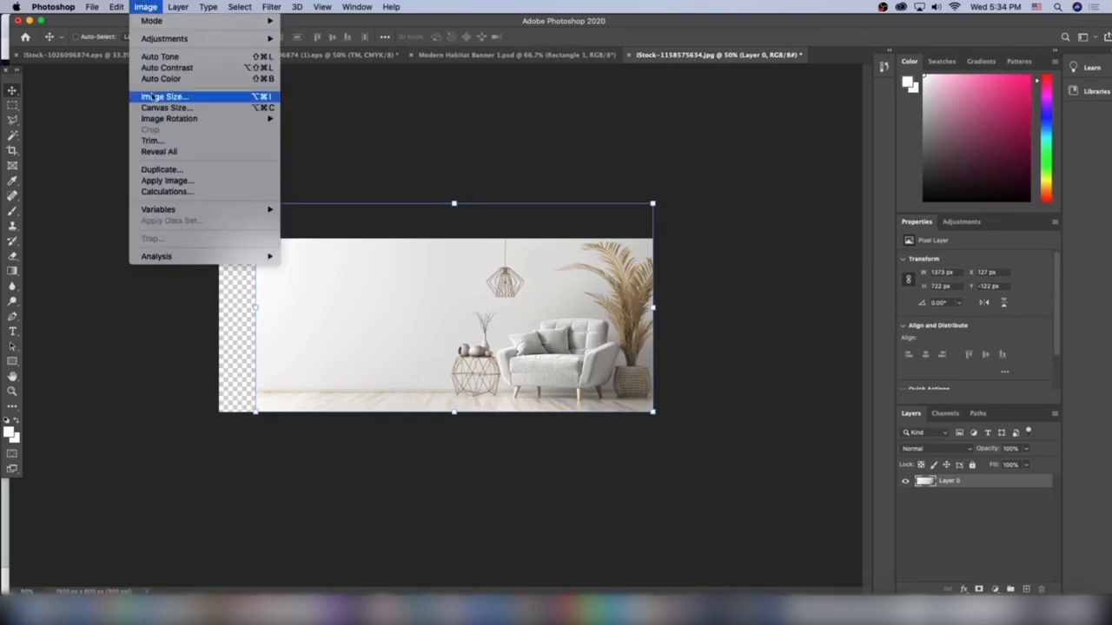
mouse_move(117, 7)
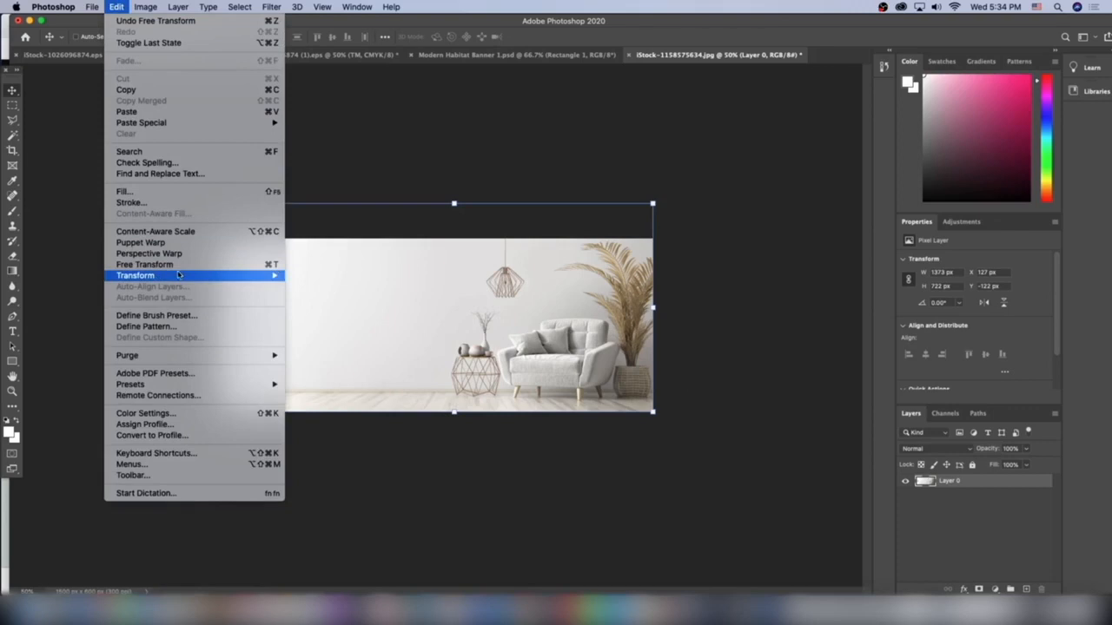
mouse_move(181, 276)
click(369, 457)
drag(395, 358, 341, 358)
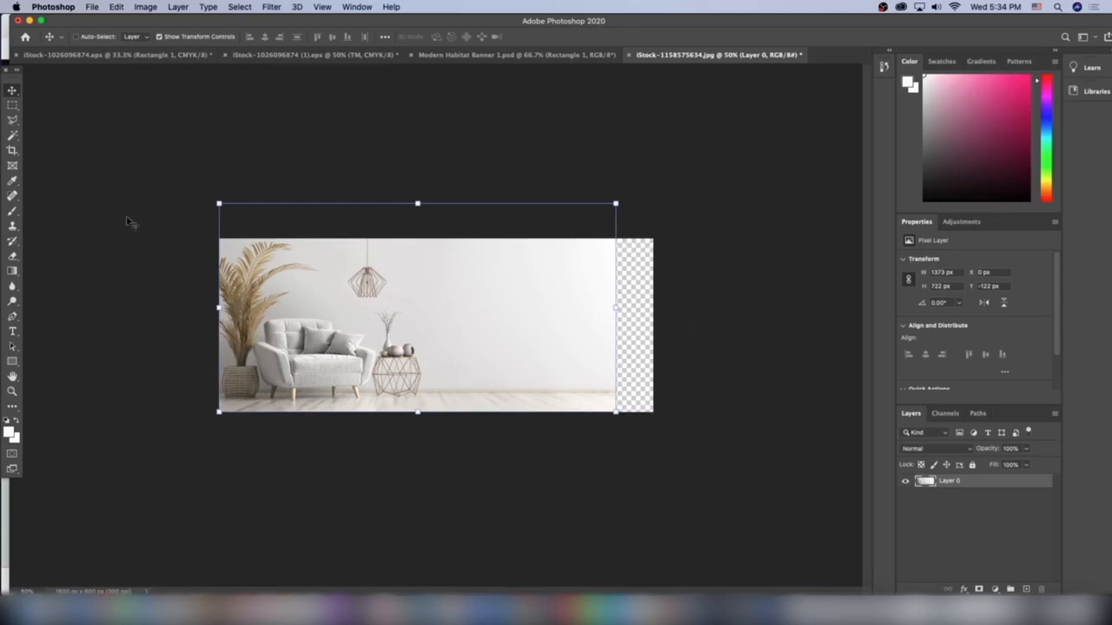
Select the empty wall area and extend it over the transparent strip with Content-Aware Scale, making the photo layer 1500 px wide.
click(13, 107)
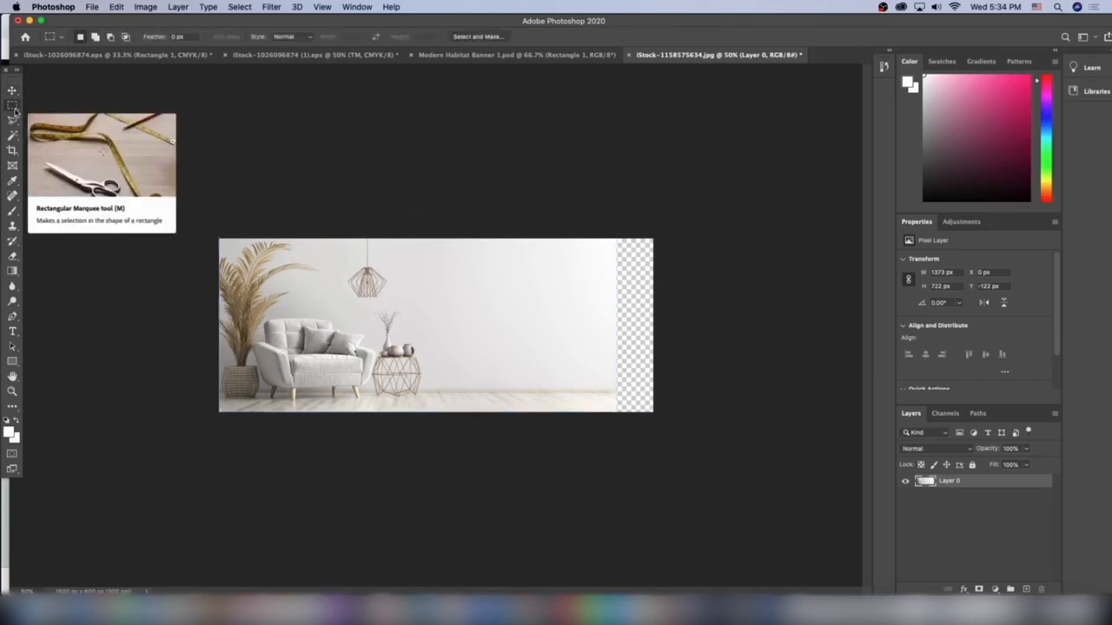
drag(626, 417, 423, 214)
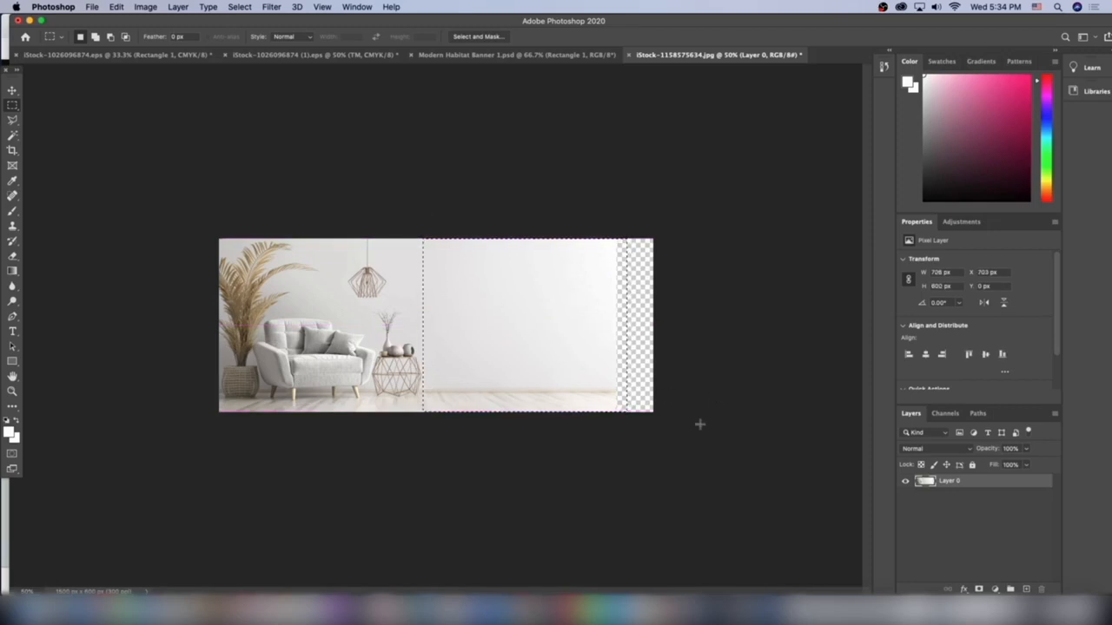
click(116, 6)
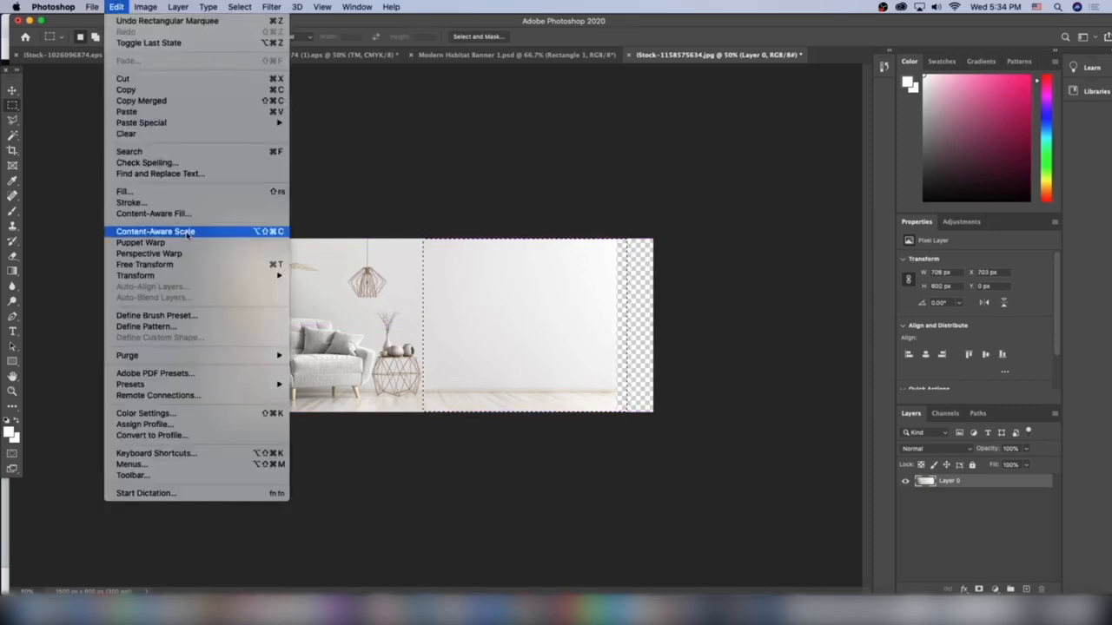
click(187, 233)
drag(615, 323, 653, 323)
key(Return)
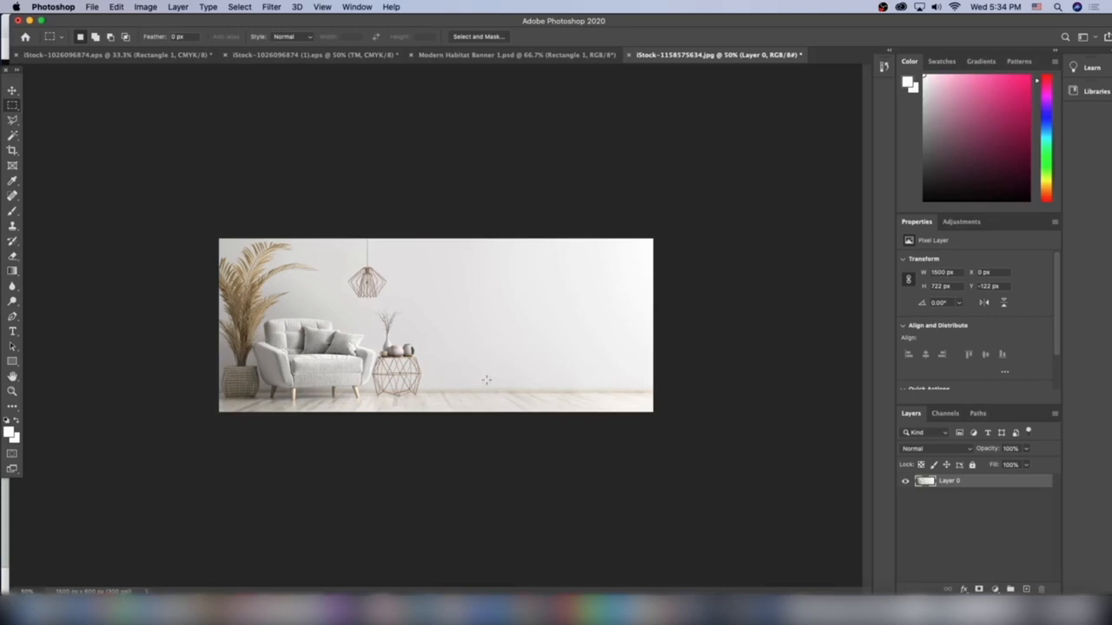
Add the headline "Clean and quiet living." on the empty wall beside the side table.
click(13, 332)
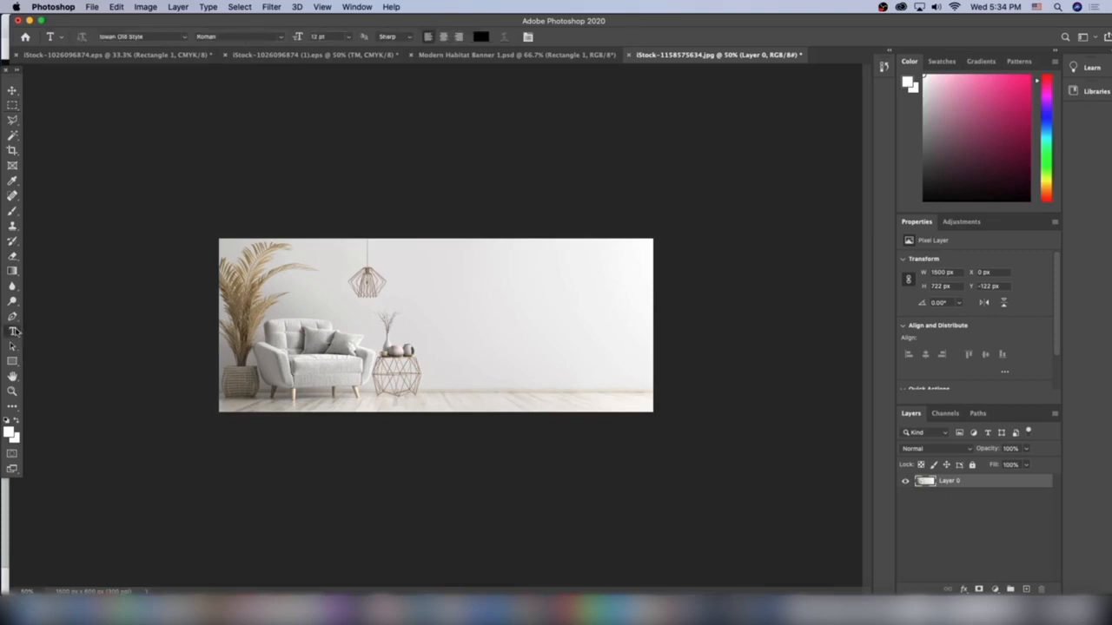
click(440, 331)
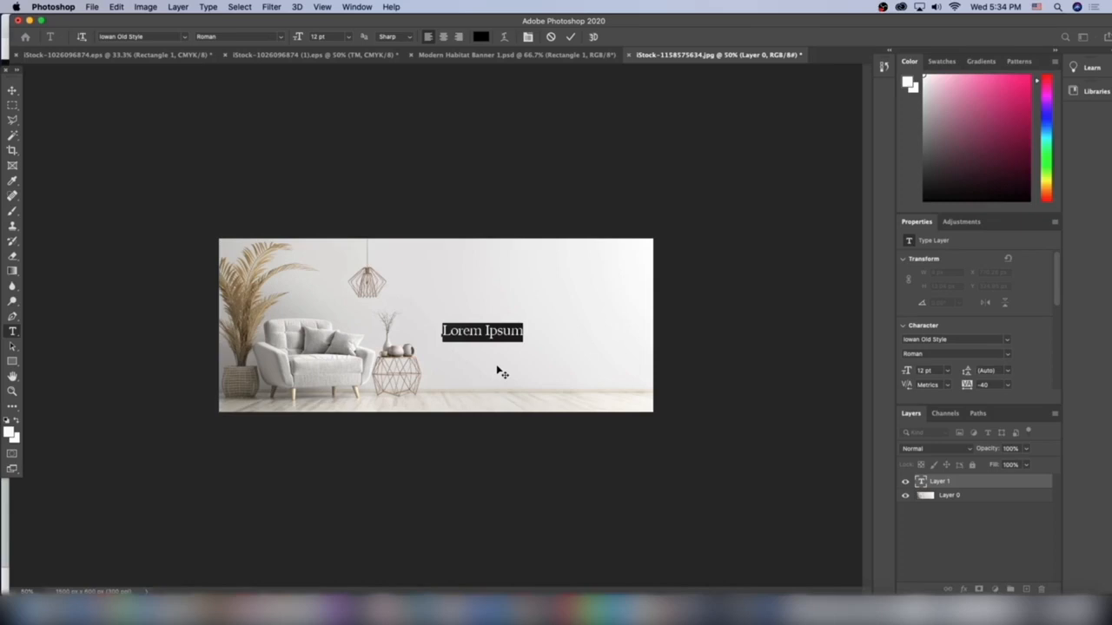
text(Clean)
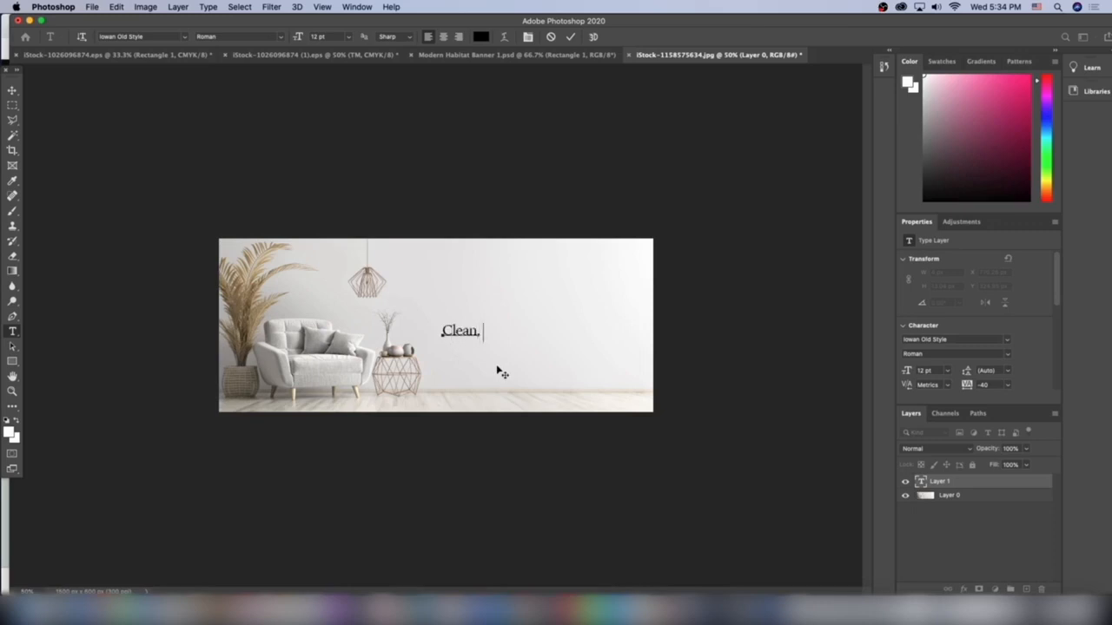
text(. Quiet)
key(BackSpace)
key(BackSpace)
key(BackSpace)
key(BackSpace)
key(BackSpace)
key(BackSpace)
key(BackSpace)
text(and quiet licin)
key(BackSpace)
key(BackSpace)
key(BackSpace)
text(ving.)
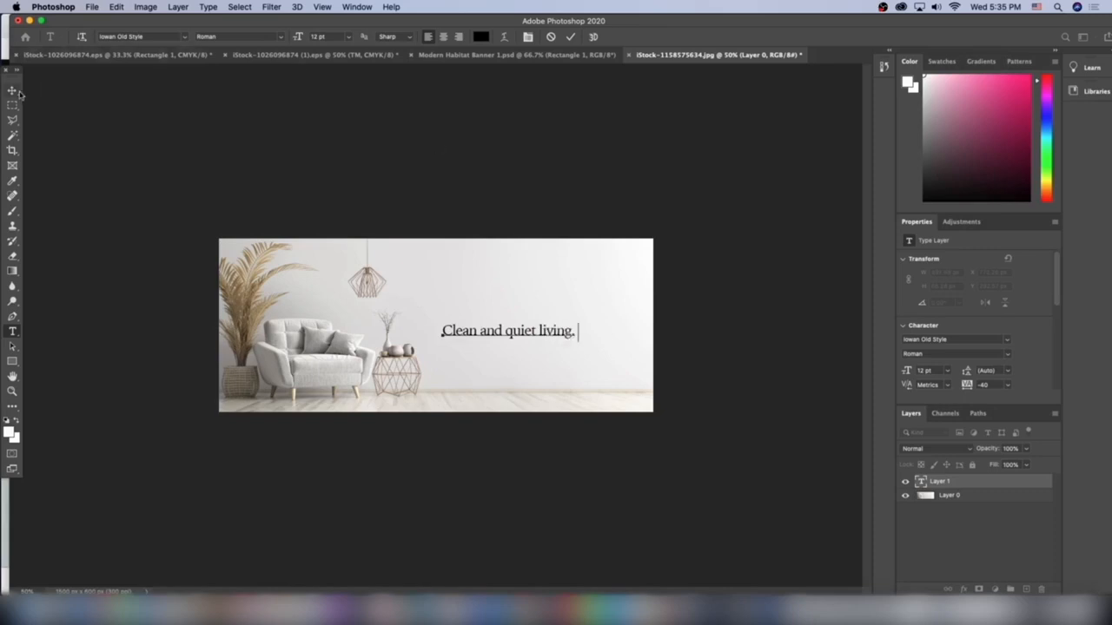
Enlarge the headline to about 17 pt and nudge it into place on the wall, about 777 px from the canvas's left edge.
key(ctrl+Return)
drag(574, 322, 611, 314)
click(716, 311)
key(Right)
key(Right)
key(Right)
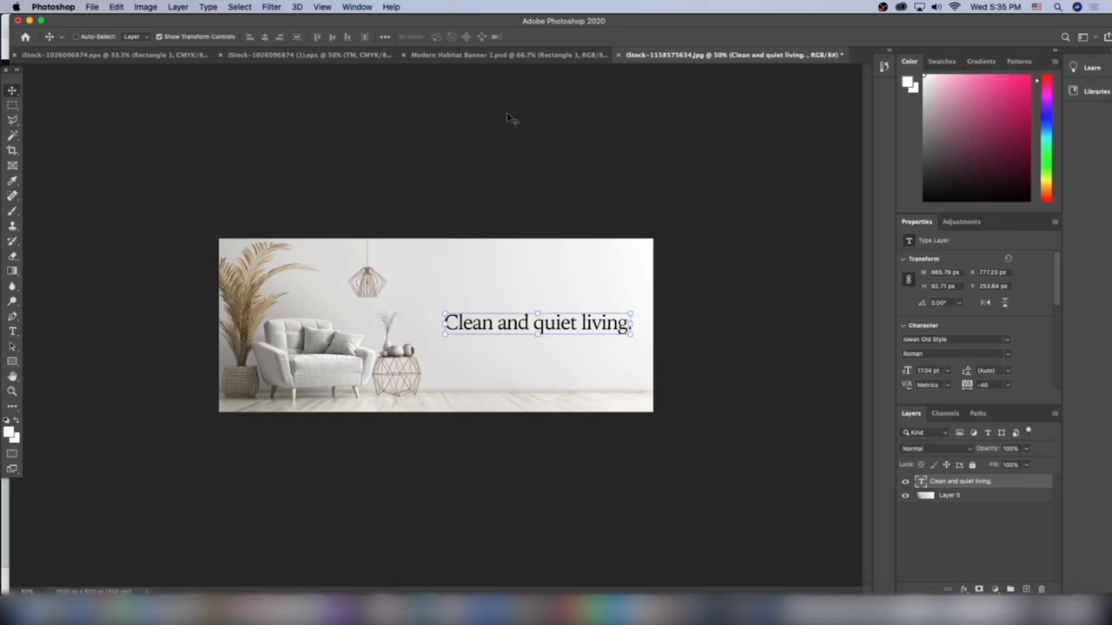
Copy the "Best Sellers" text and its rectangle from Modern Habitat Banner 1, place them below the armchair banner's headline, and compare both banners.
click(521, 56)
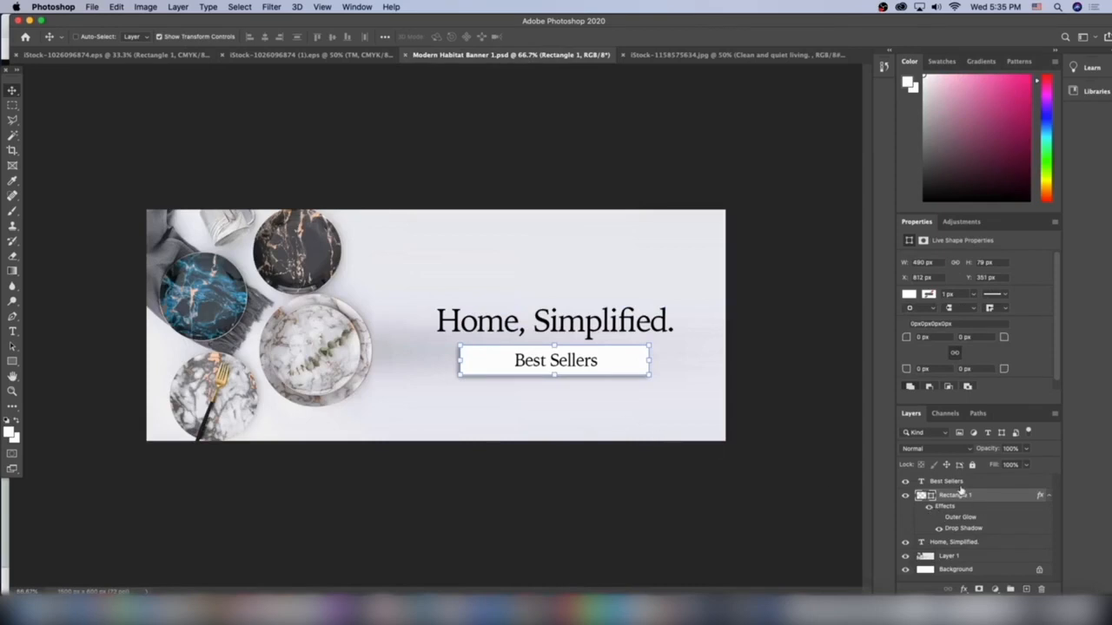
shift+click(959, 484)
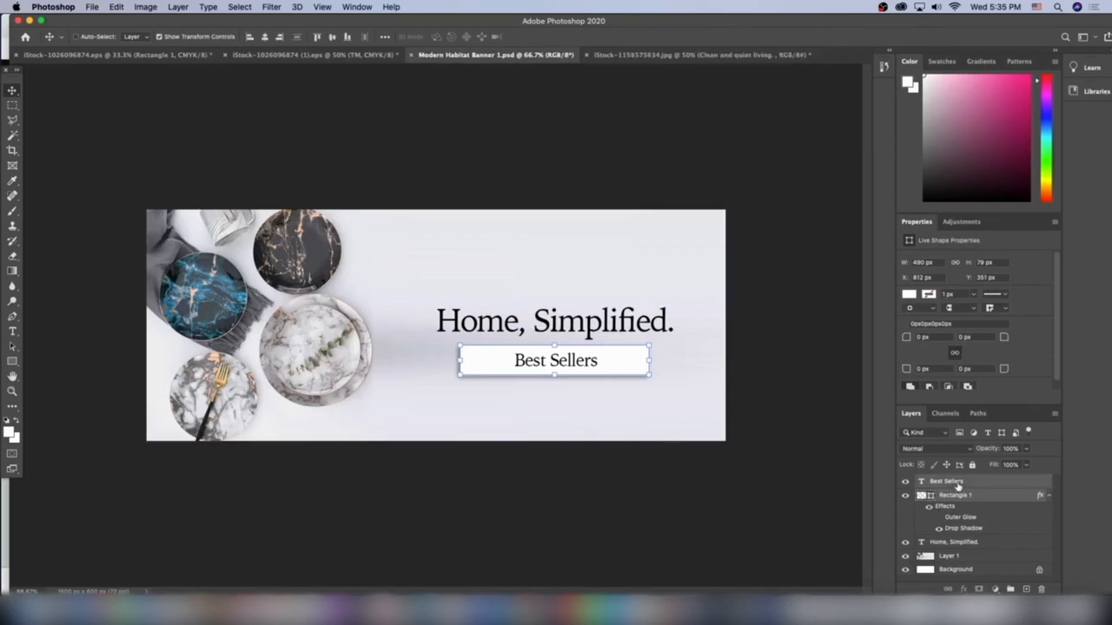
click(677, 59)
key(super+v)
drag(459, 323, 557, 352)
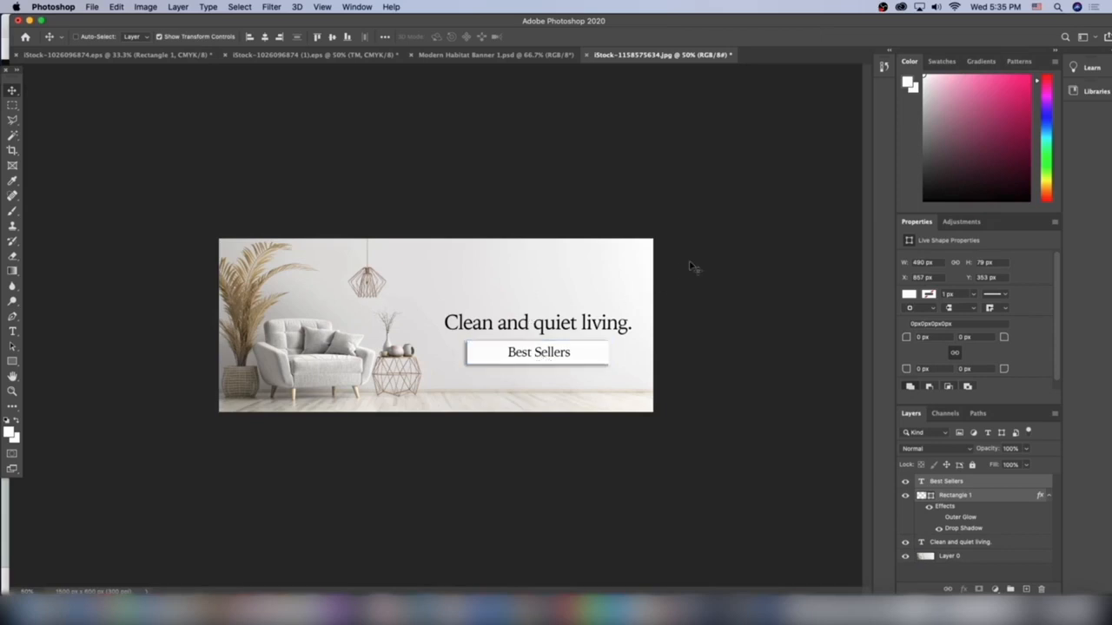
click(502, 56)
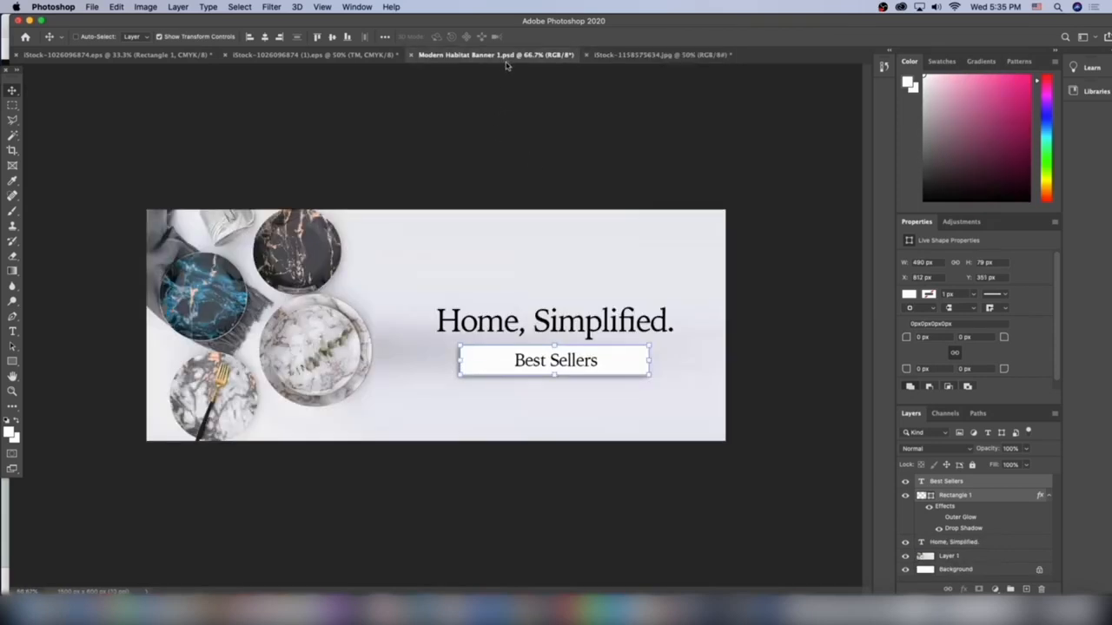
click(643, 54)
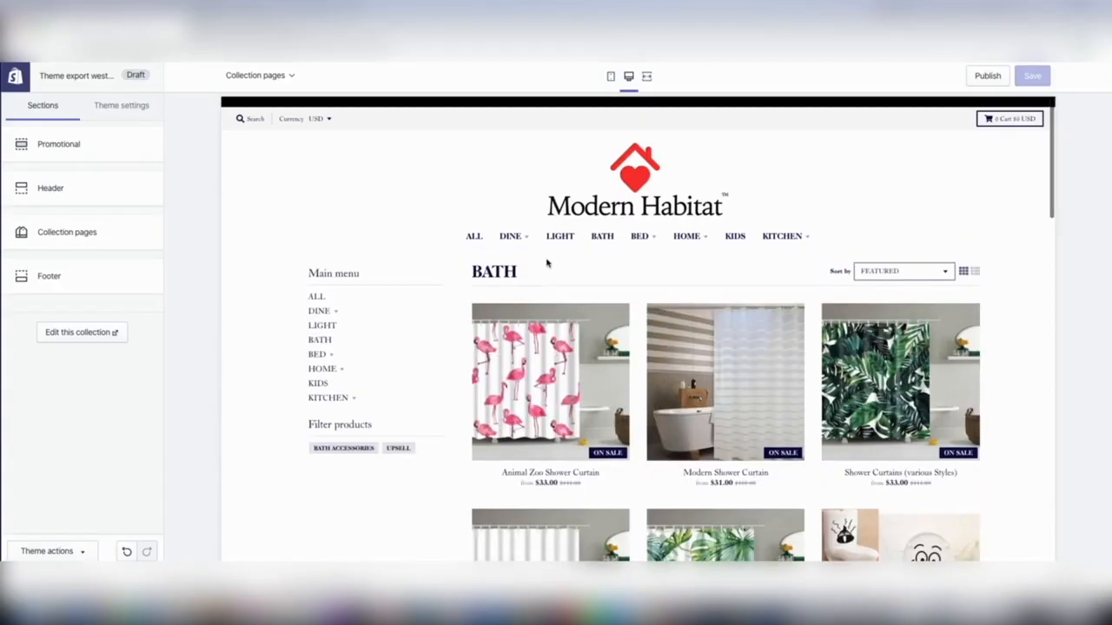
Look through the store's Bath collection in Shopify and search iStock for "bathroom" photos.
mouse_move(655, 236)
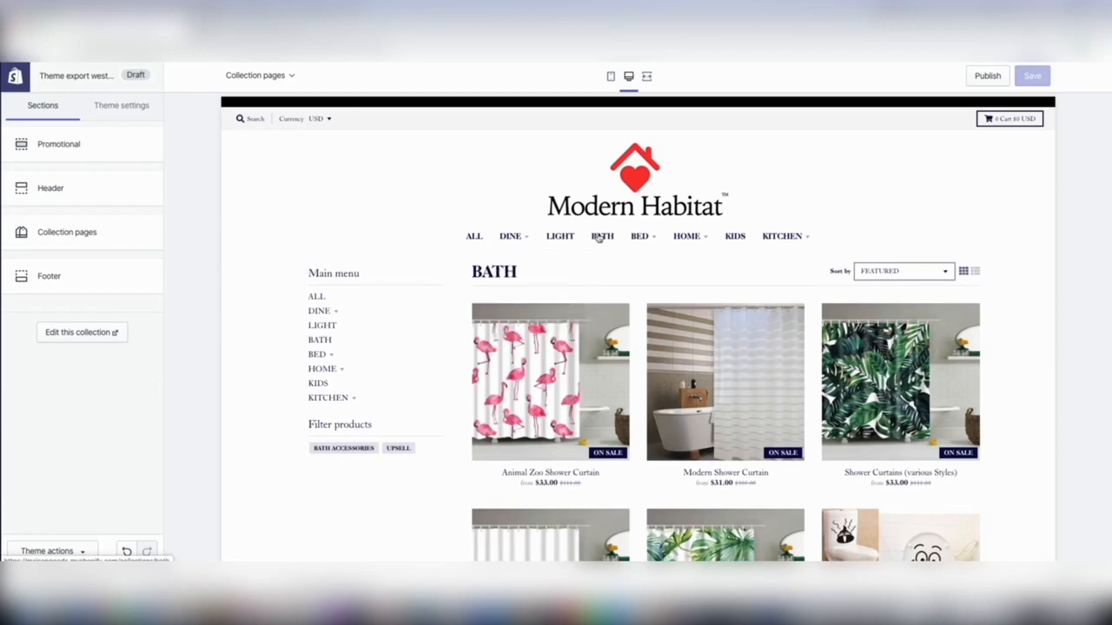
scroll(591, 304, down, 3)
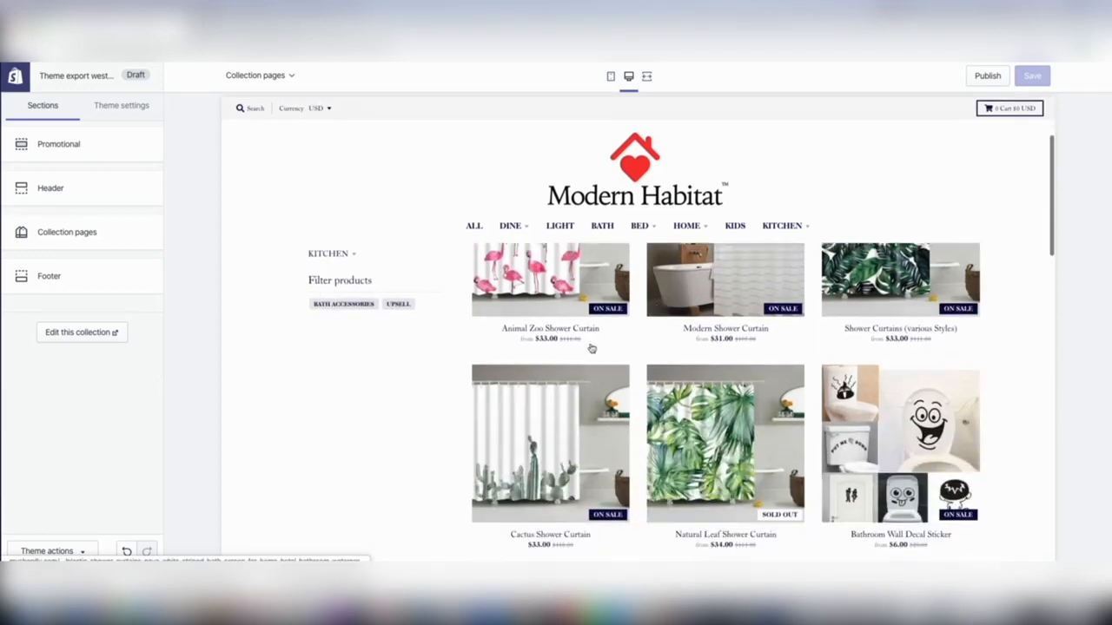
scroll(675, 424, down, 3)
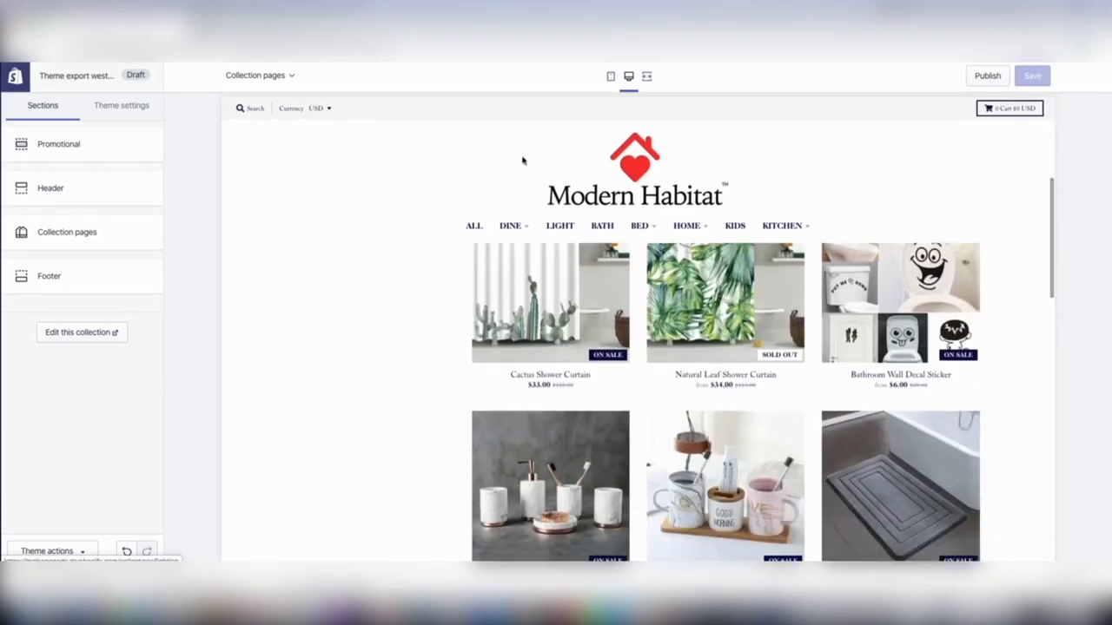
click(269, 29)
click(484, 273)
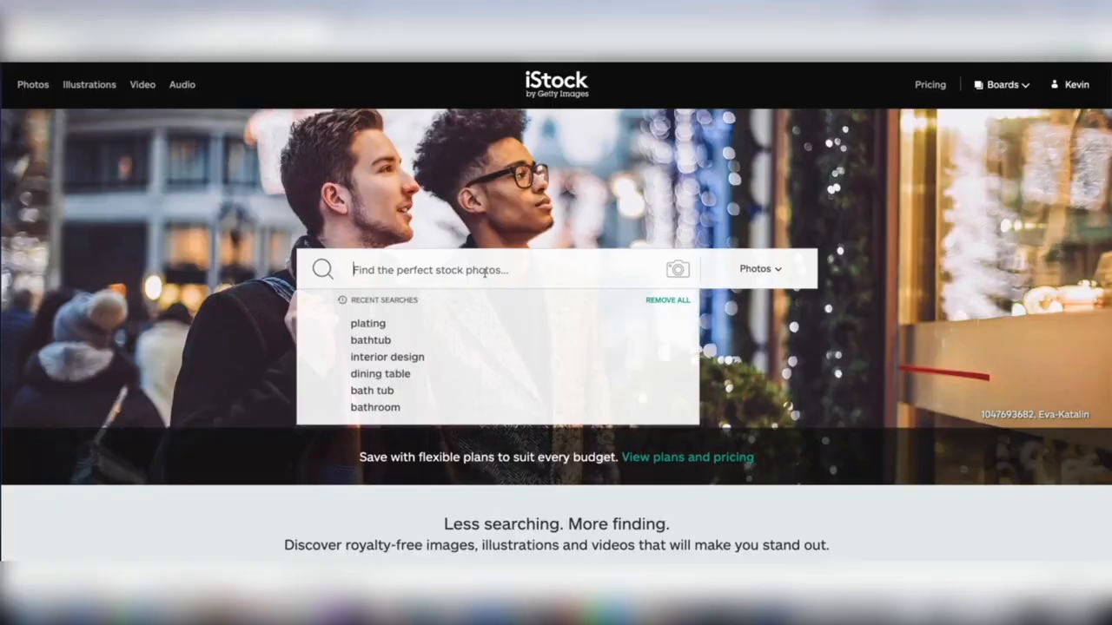
text(bathroom)
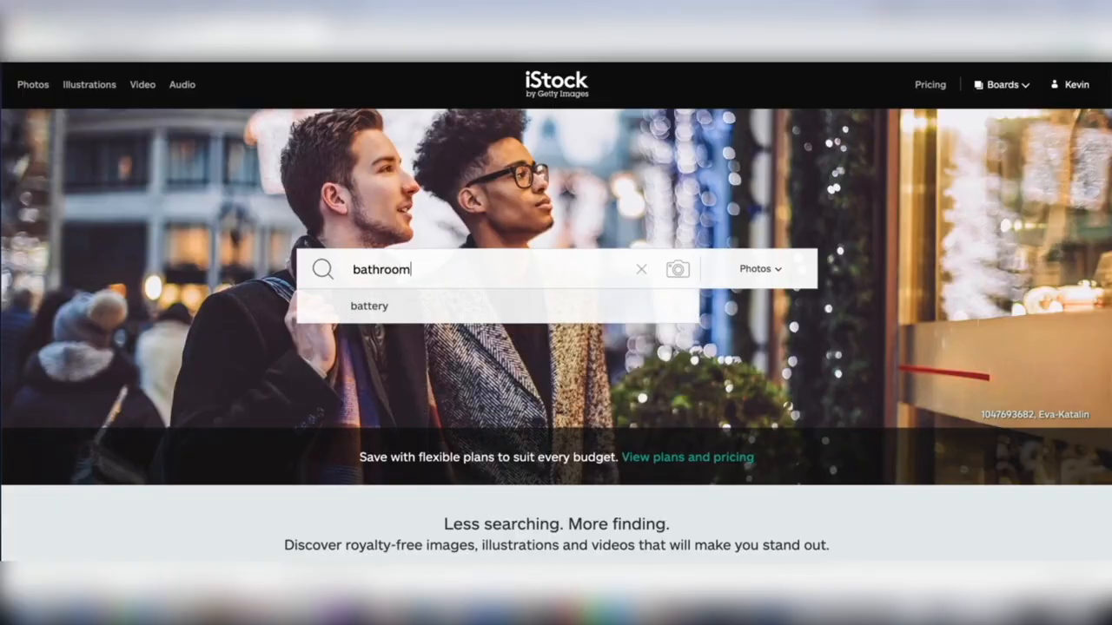
key(Return)
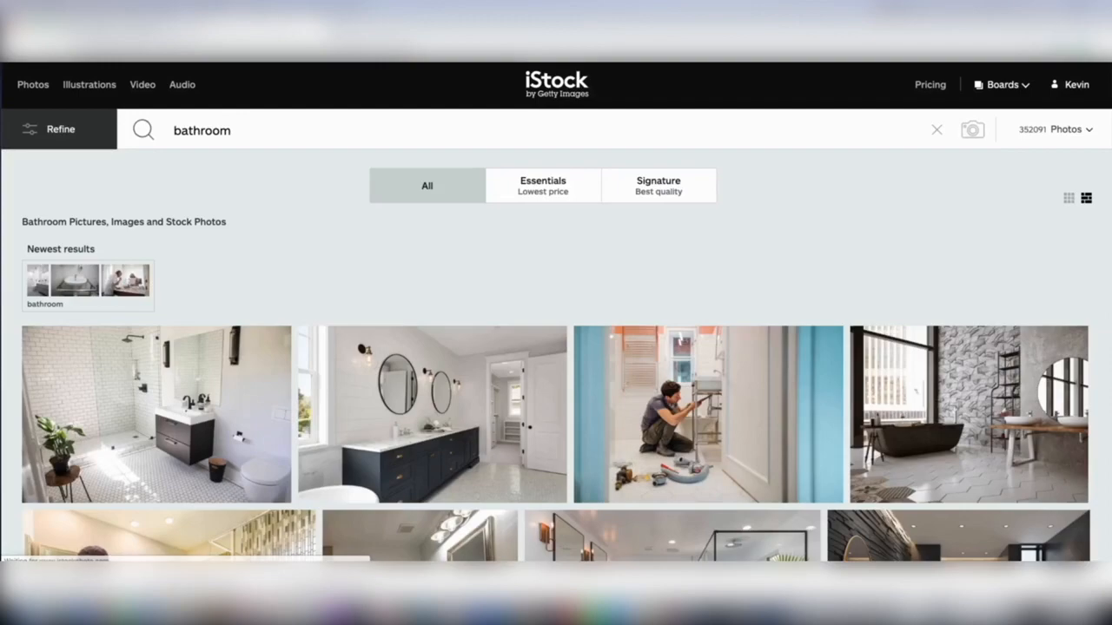
Browse the bathroom photos, open the one with white towels on a white table top, and download it in XXL size.
scroll(845, 371, down, 3)
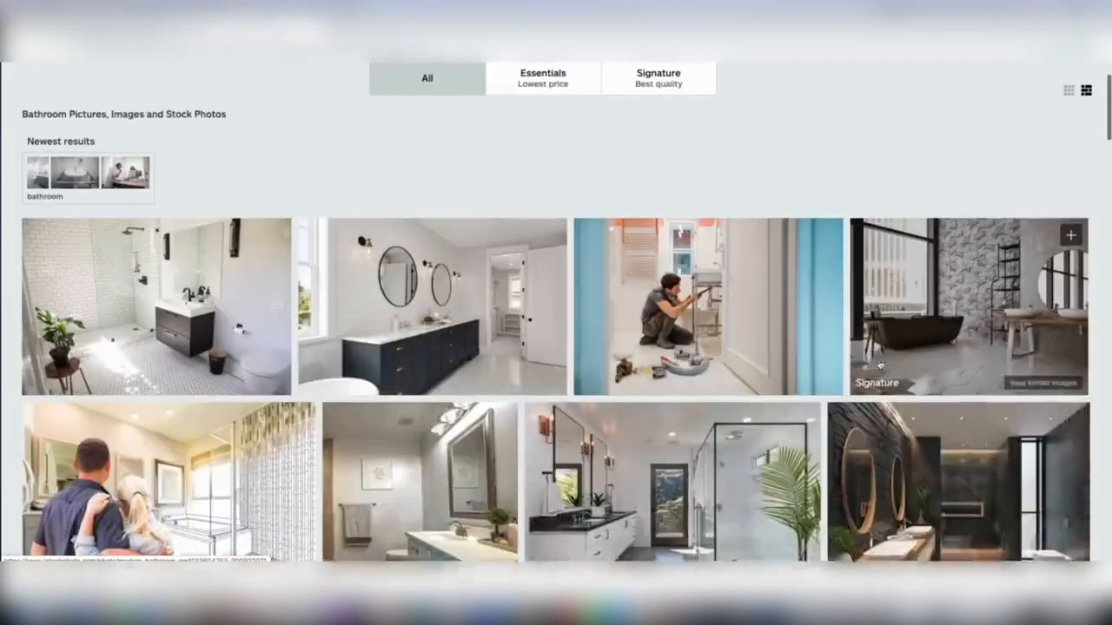
scroll(844, 371, down, 5)
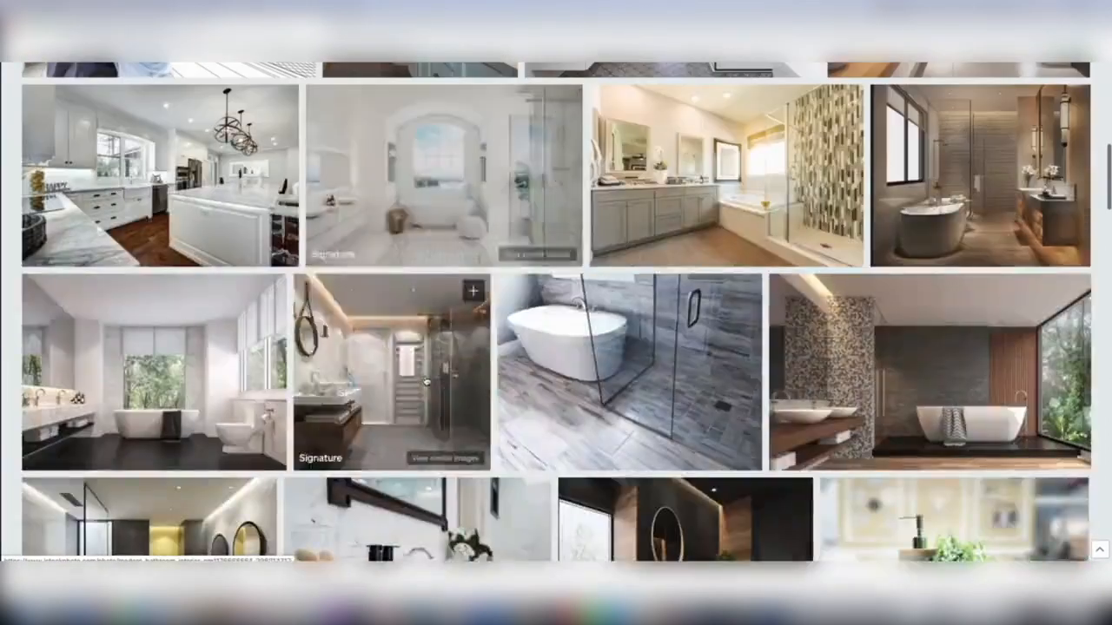
scroll(576, 399, down, 2)
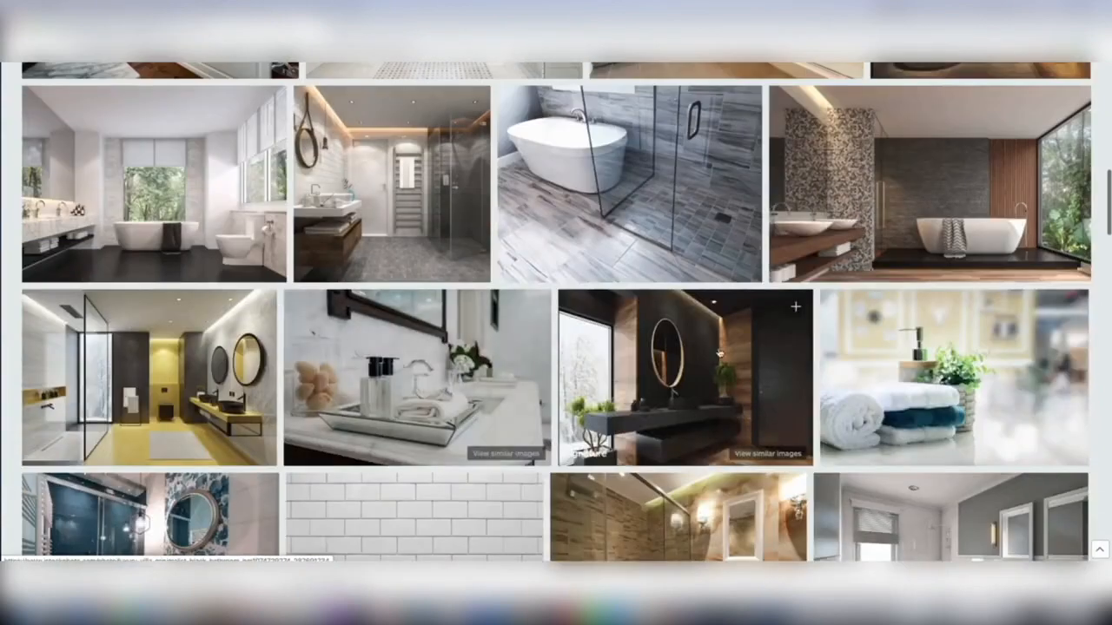
click(874, 347)
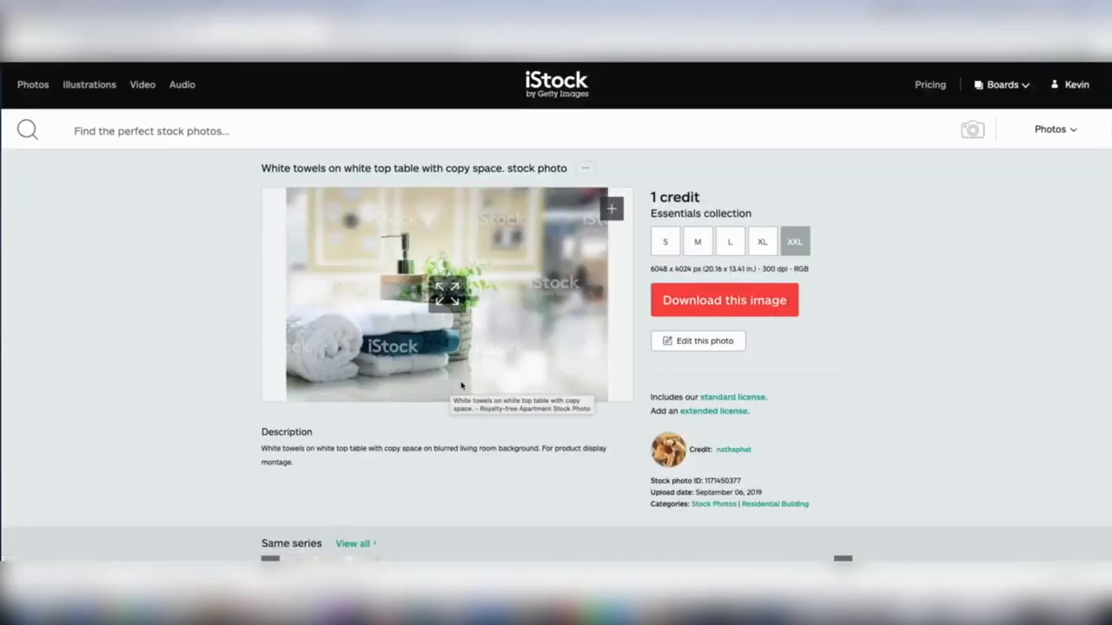
click(688, 308)
click(709, 224)
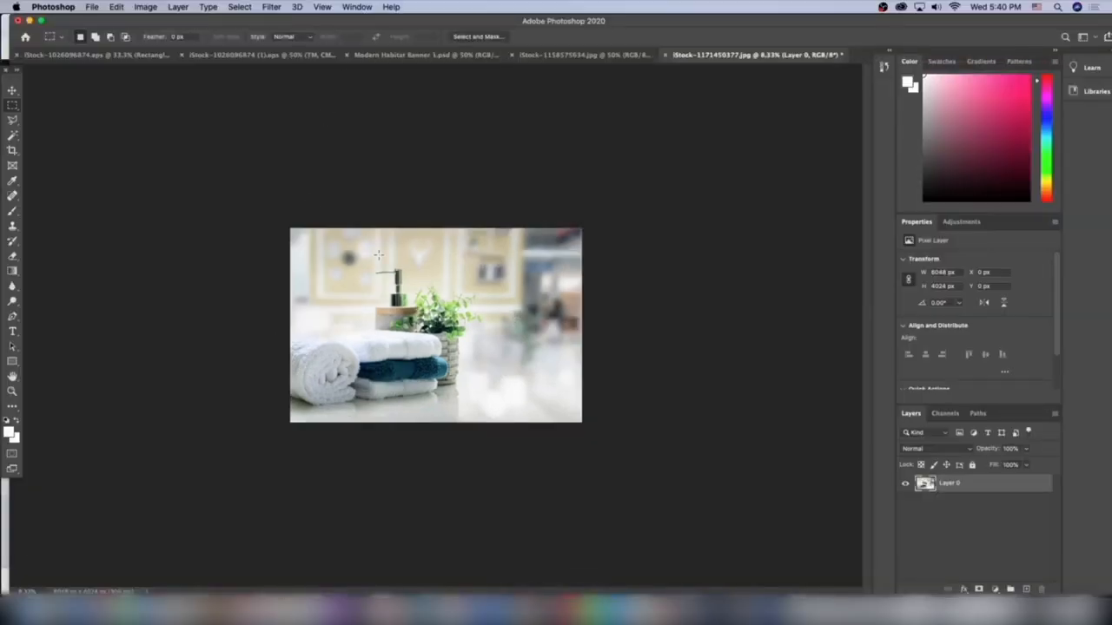
click(91, 7)
click(104, 35)
double_click(467, 146)
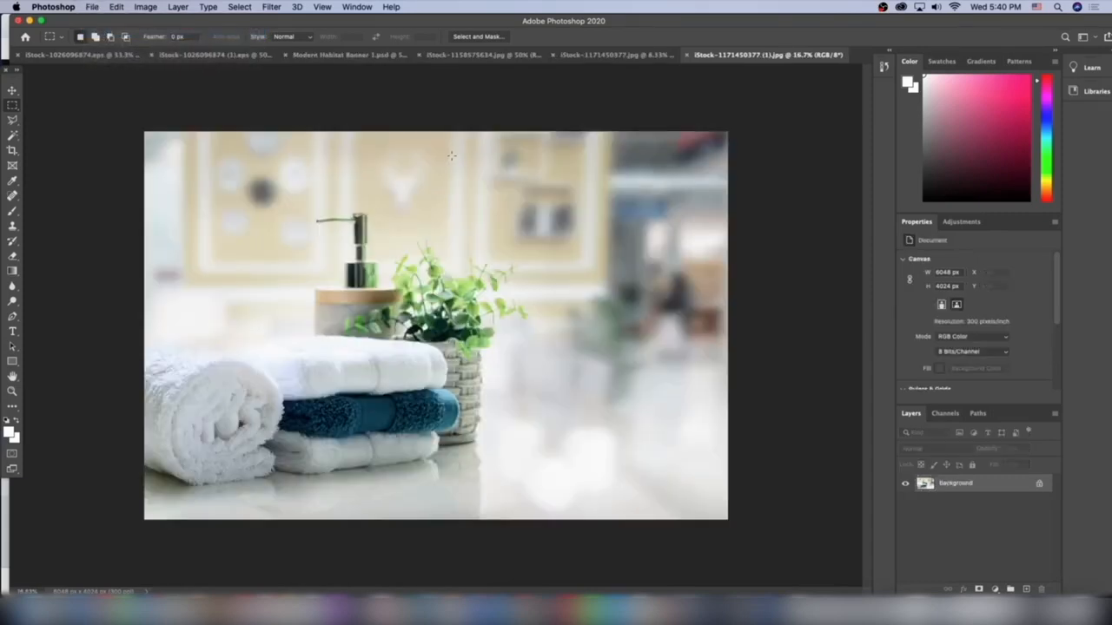
key(super+minus)
key(super+minus)
key(super+minus)
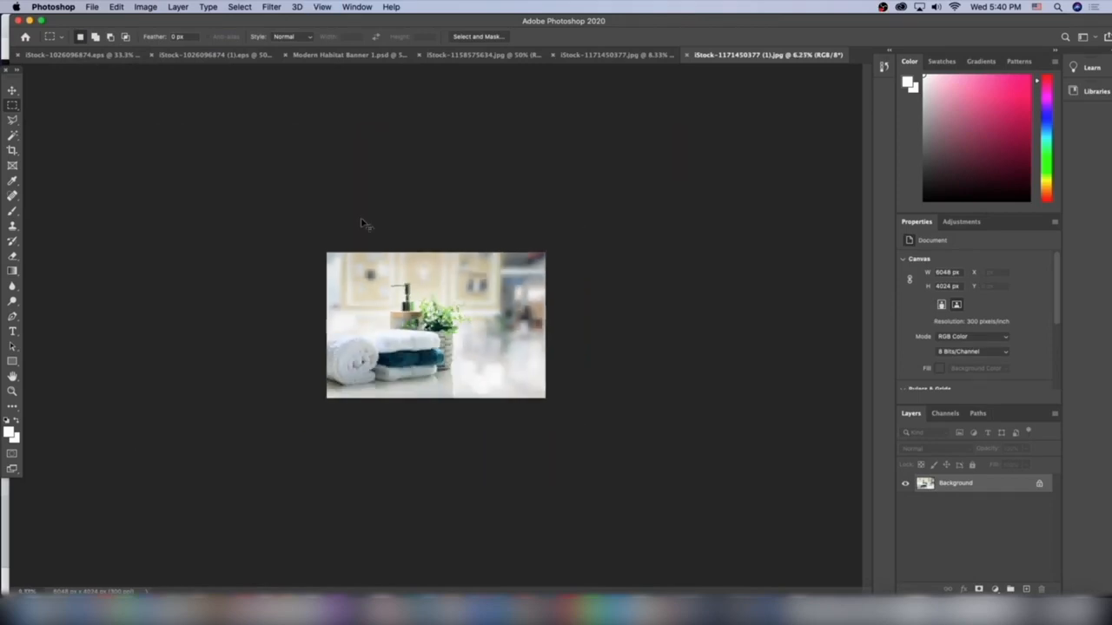
key(super+plus)
Close the earlier iStock-1171450377.jpg without saving its changes and switch to the armchair banner.
click(552, 55)
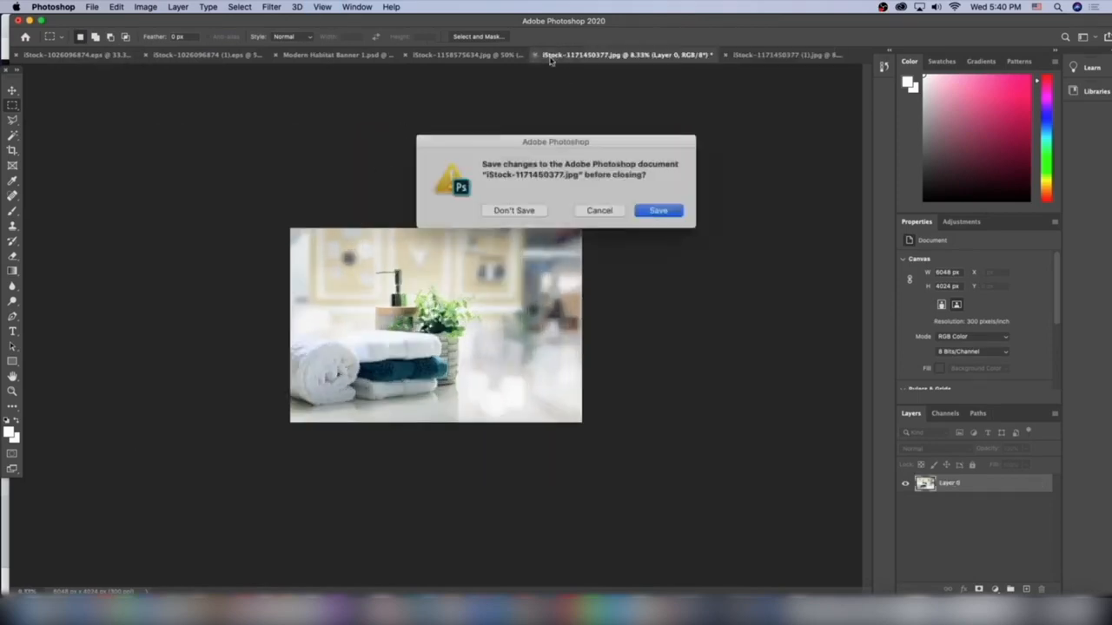
click(512, 210)
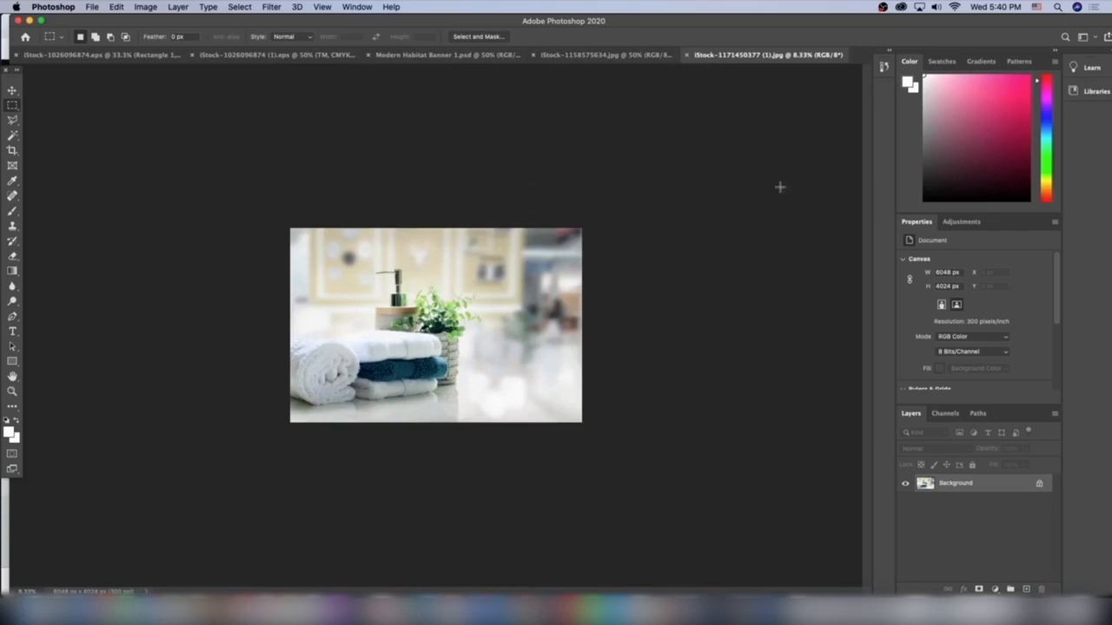
click(638, 55)
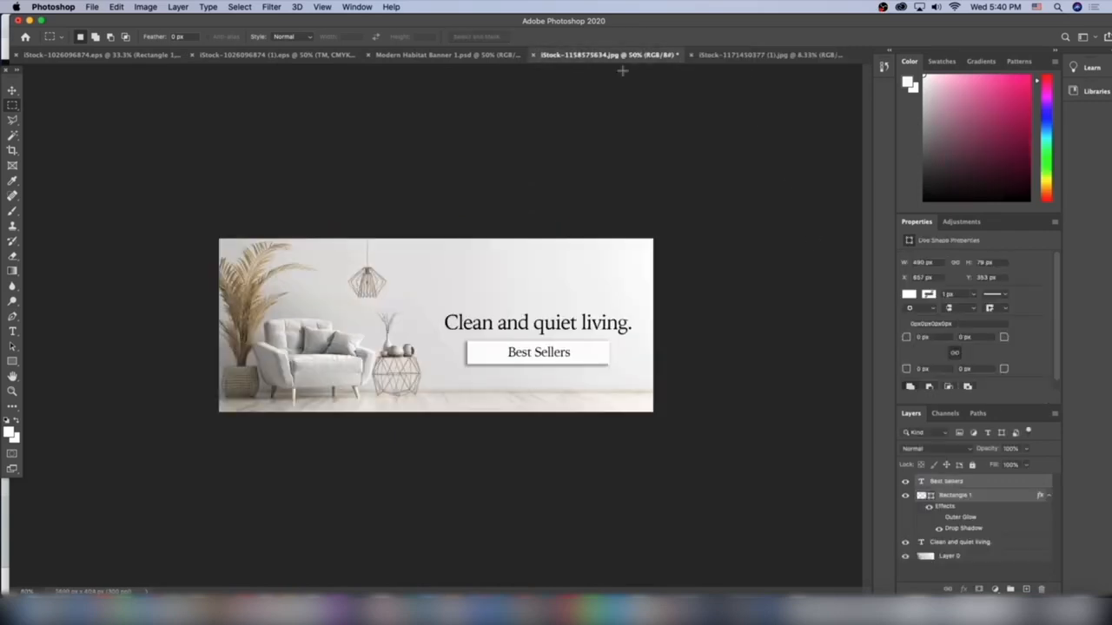
click(482, 57)
click(610, 56)
click(731, 55)
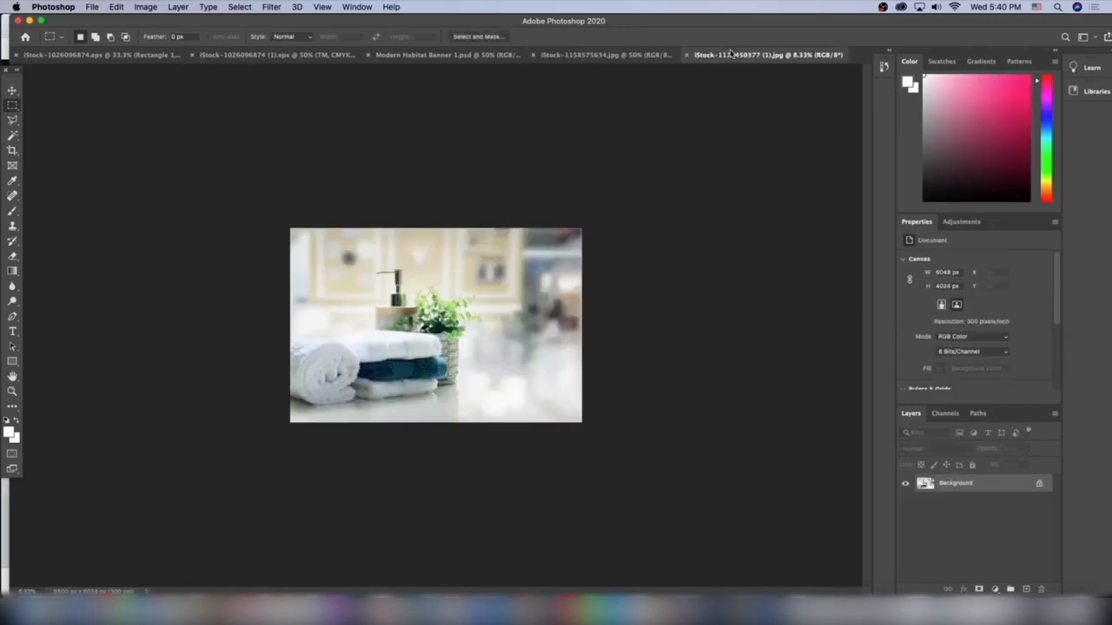
click(1040, 483)
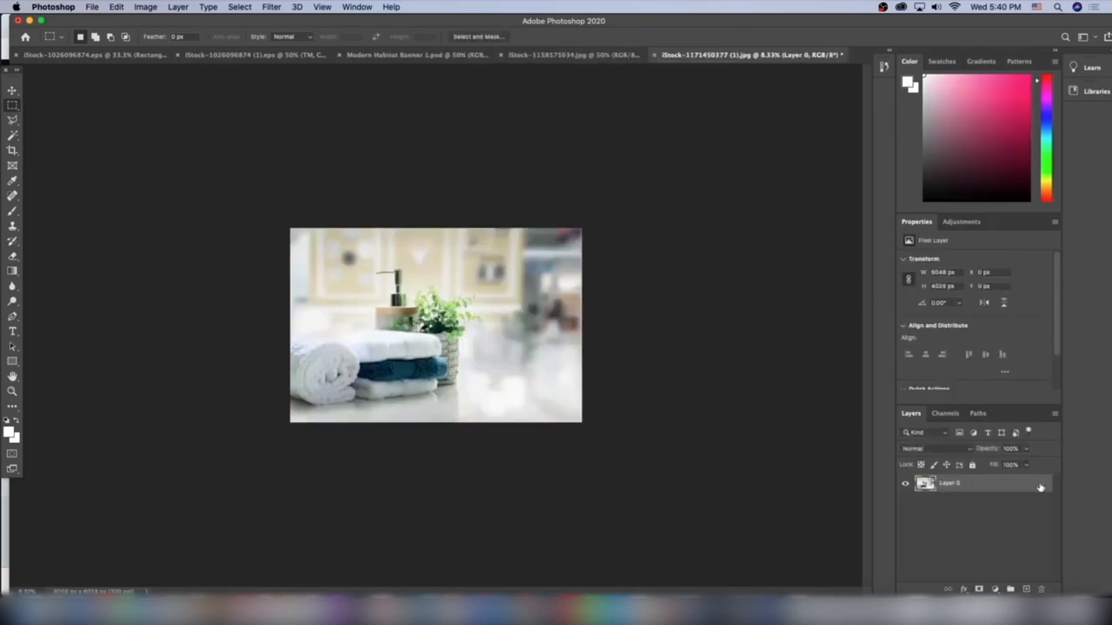
Set the towel image's canvas size to 1500 × 600 pixels with a centred anchor and accept the clipping.
click(146, 6)
click(168, 108)
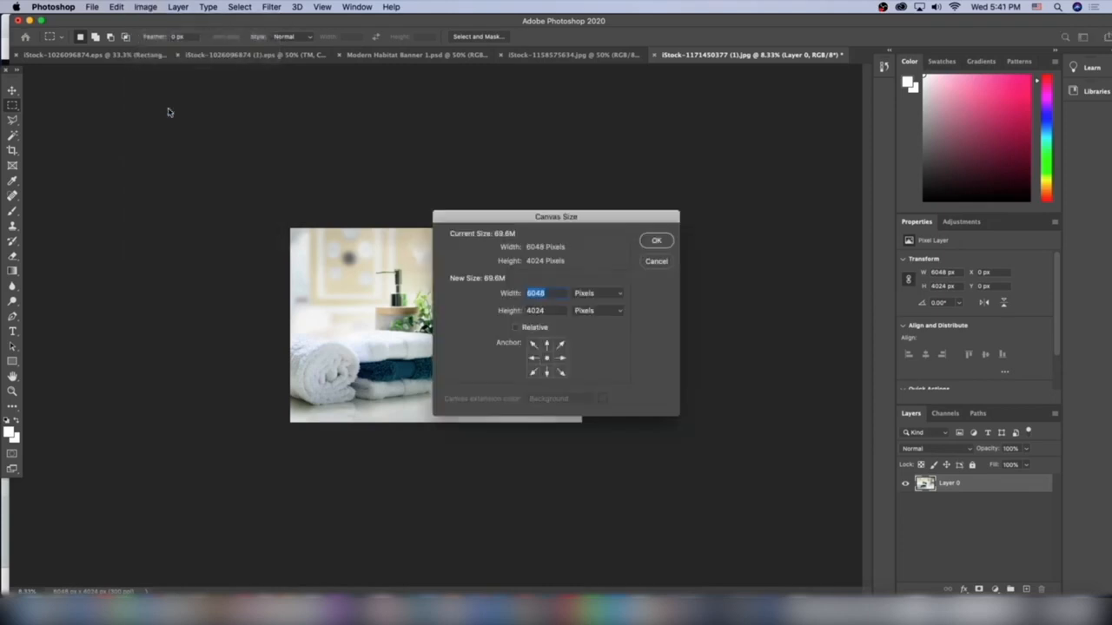
text(1500)
key(Tab)
text(600)
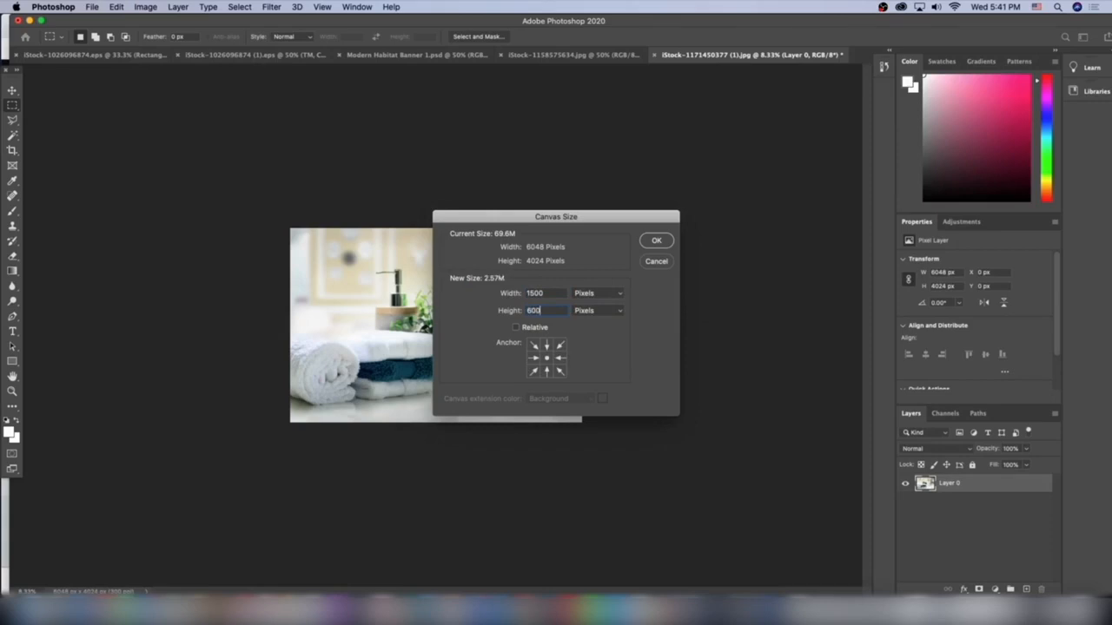
key(Return)
key(Return)
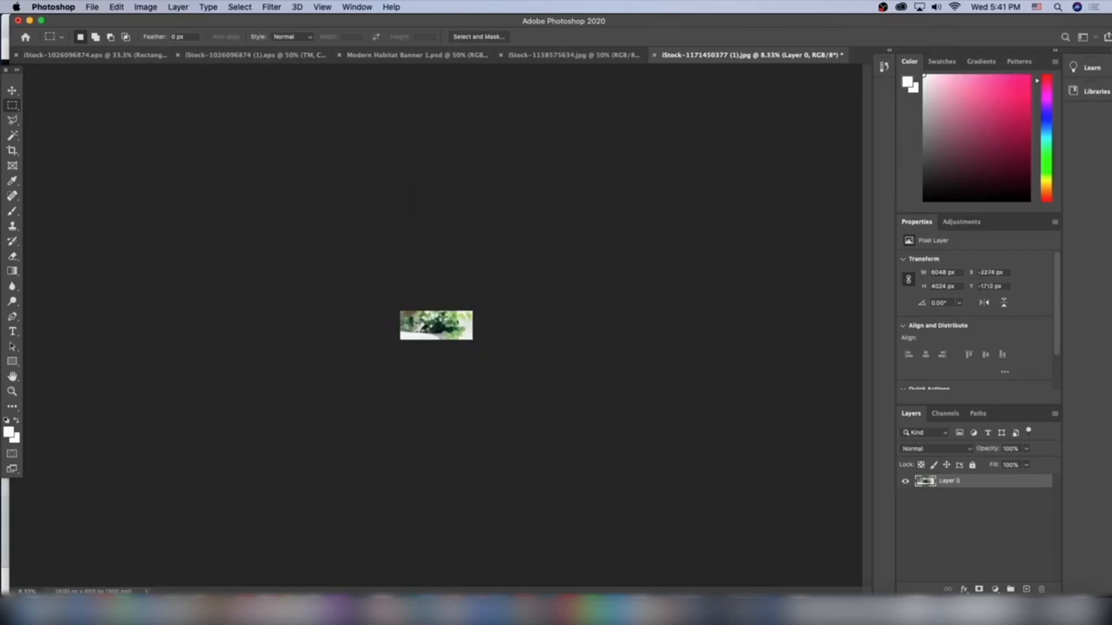
Scale the towel photo down to about 937 × 624 px and align it with the canvas's left edge, covering the full height.
click(12, 90)
key(super+plus)
key(super+plus)
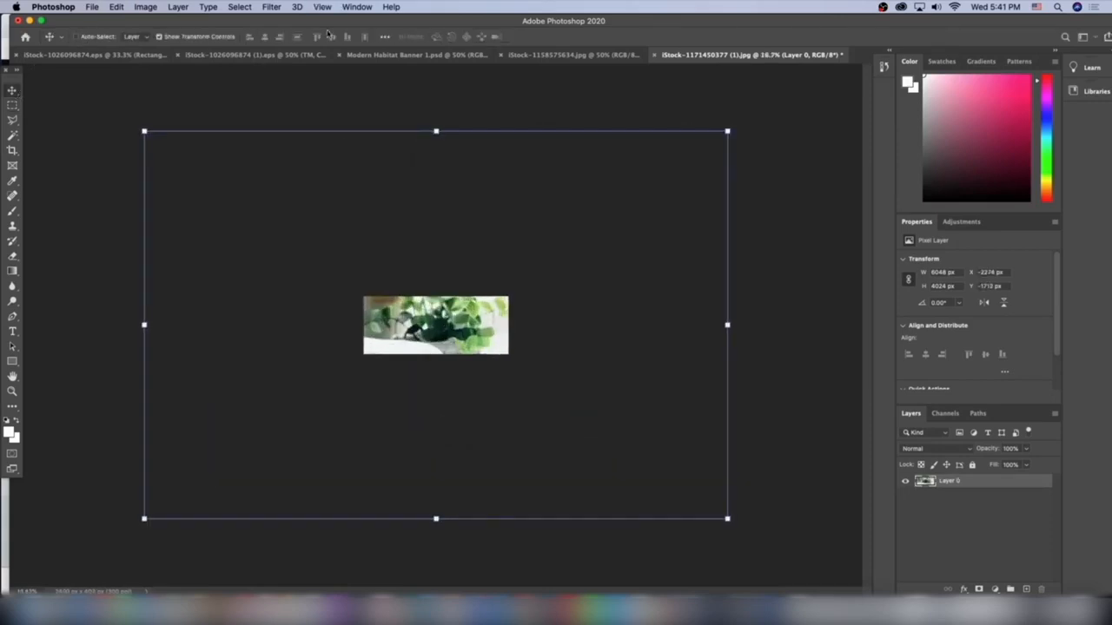
drag(726, 131, 433, 308)
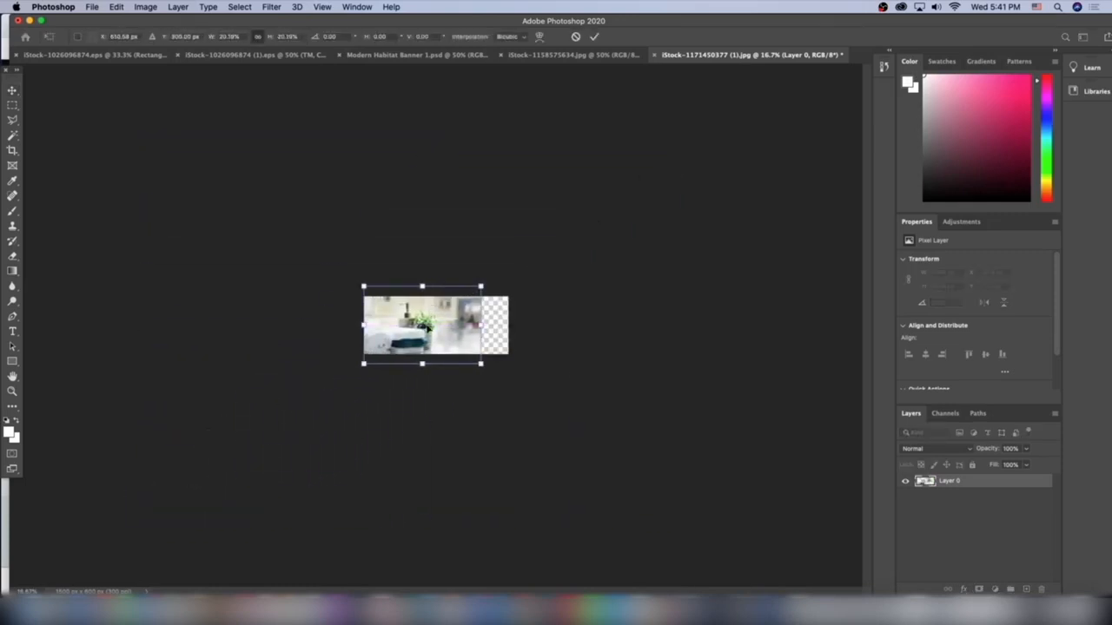
key(super+equal)
drag(527, 247, 472, 268)
drag(386, 340, 387, 321)
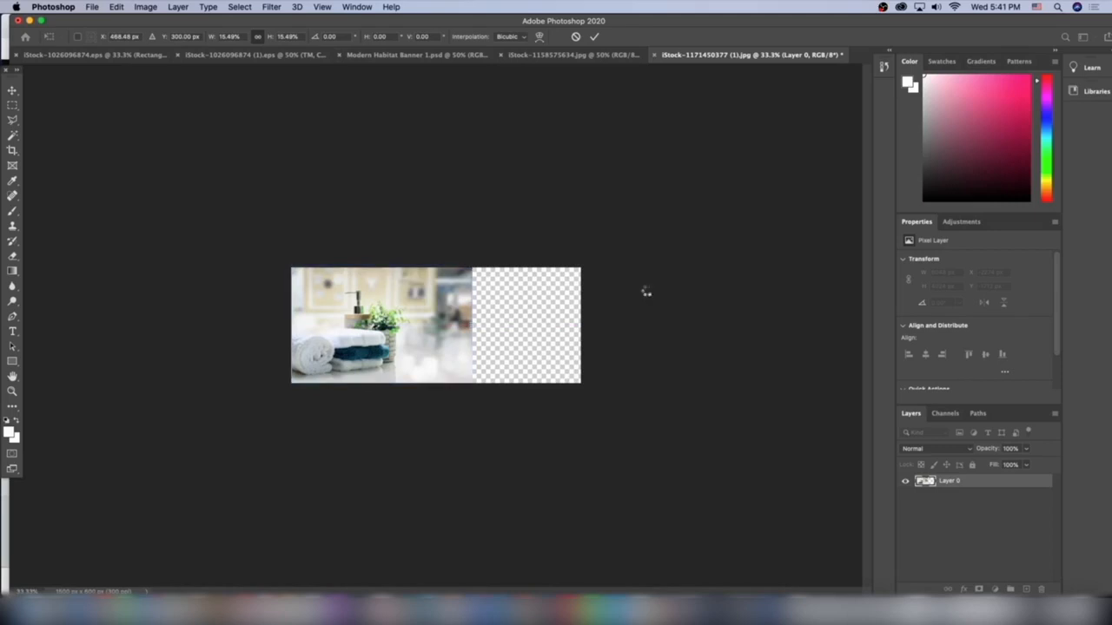
key(Return)
key(Left)
key(Left)
key(Left)
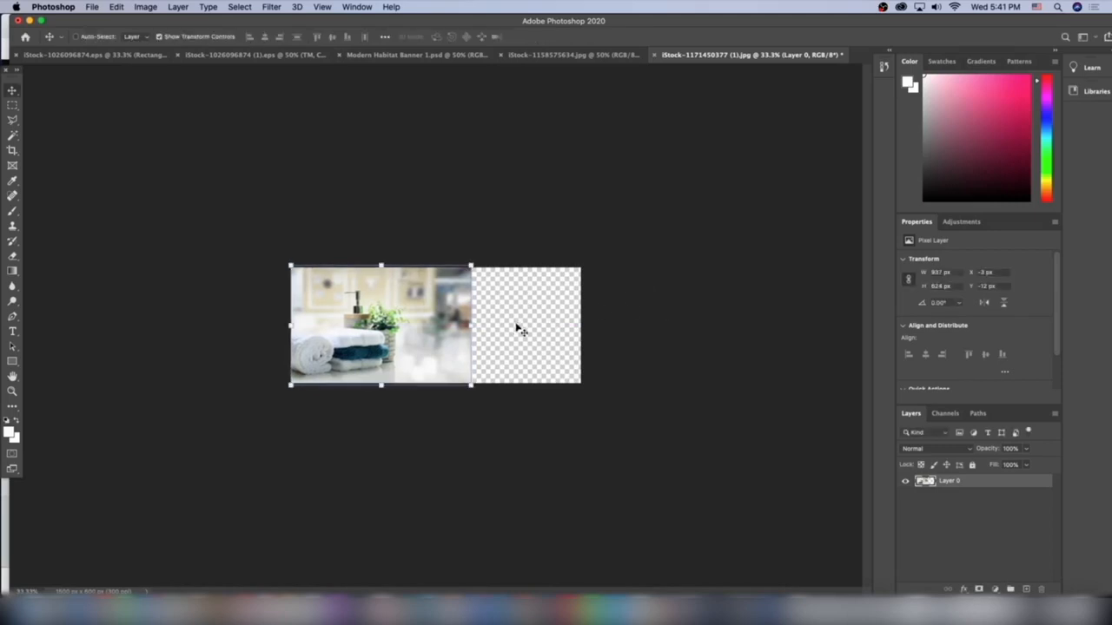
Select the blurred strip beside the plant, about 316 px wide, and stretch it with Content-Aware Scale to the canvas's right edge.
click(13, 105)
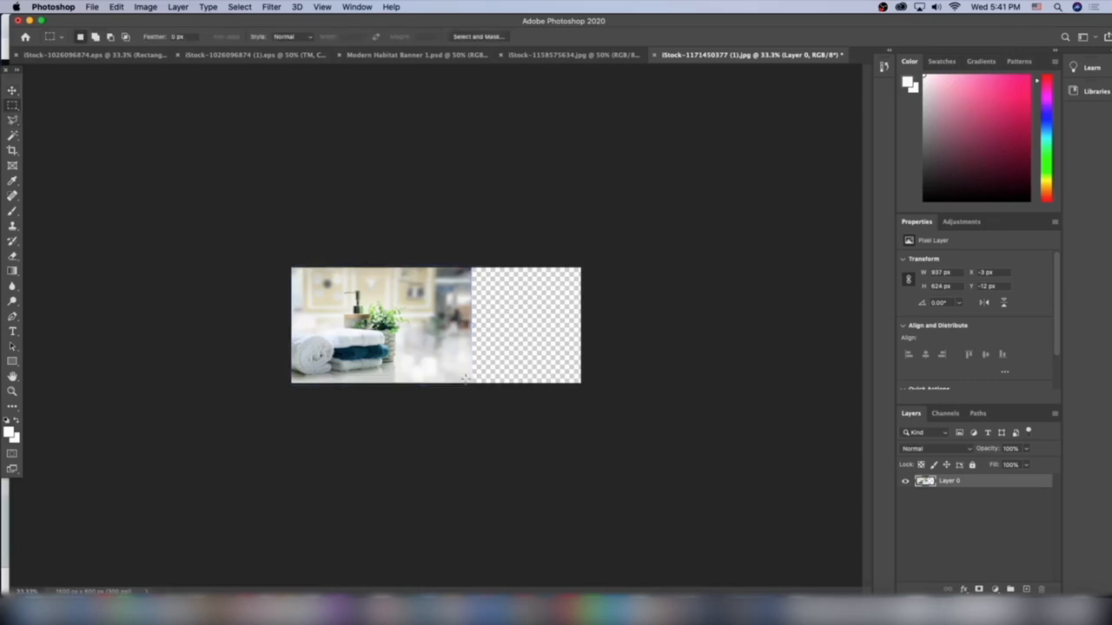
drag(471, 384, 411, 241)
key(super+equal)
key(super+equal)
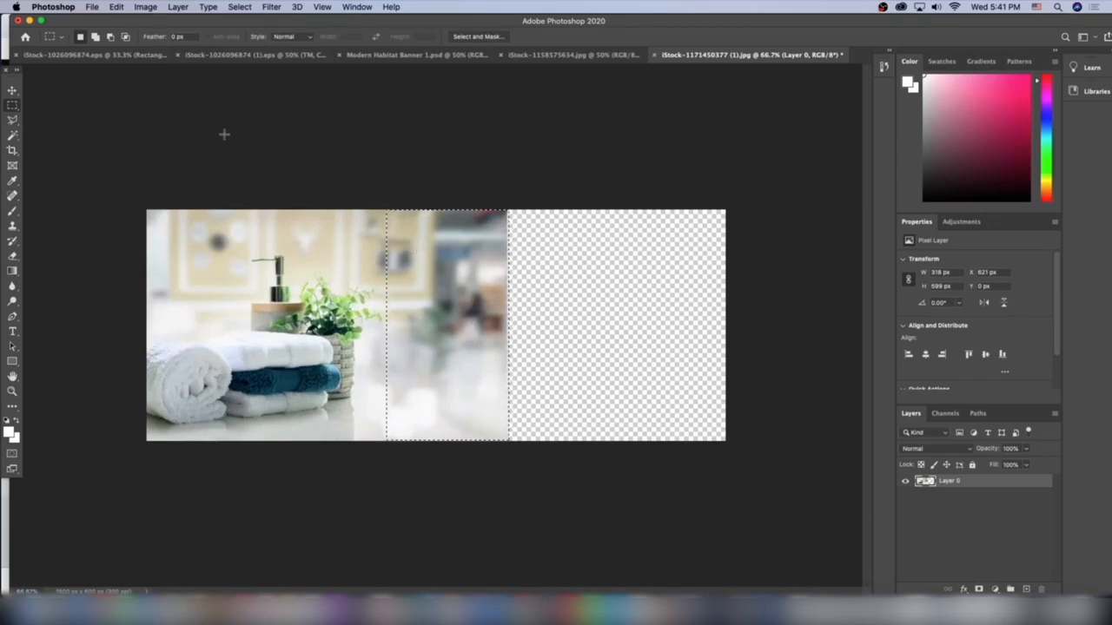
click(139, 6)
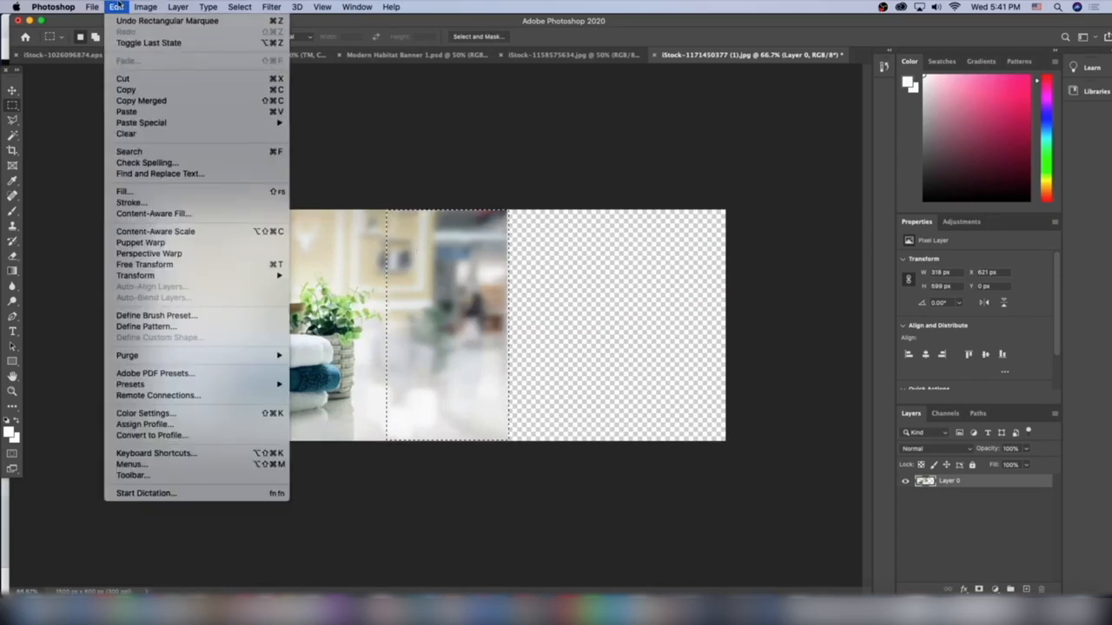
click(166, 230)
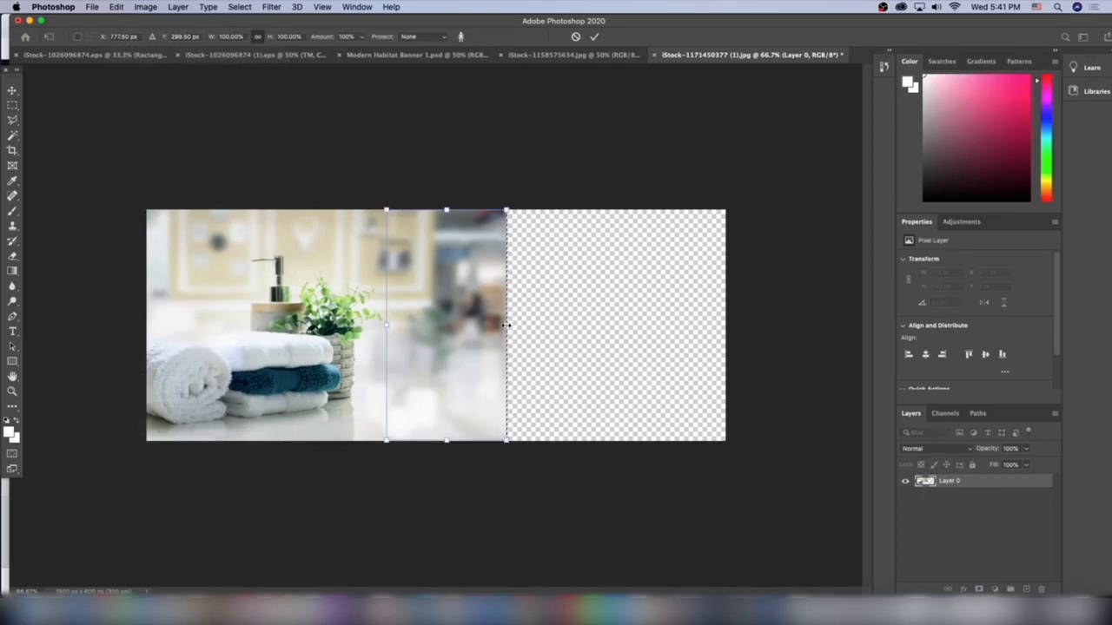
drag(505, 325, 723, 340)
key(Return)
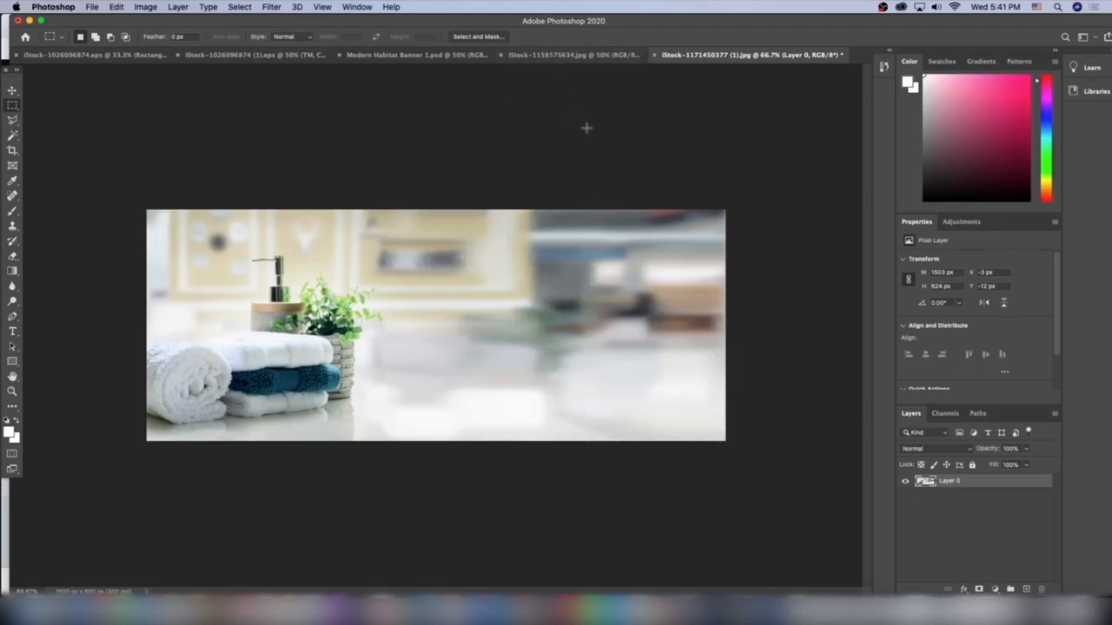
Copy the headline, Best Sellers text and button rectangle layers from the armchair banner onto the empty side of the towel banner.
click(547, 55)
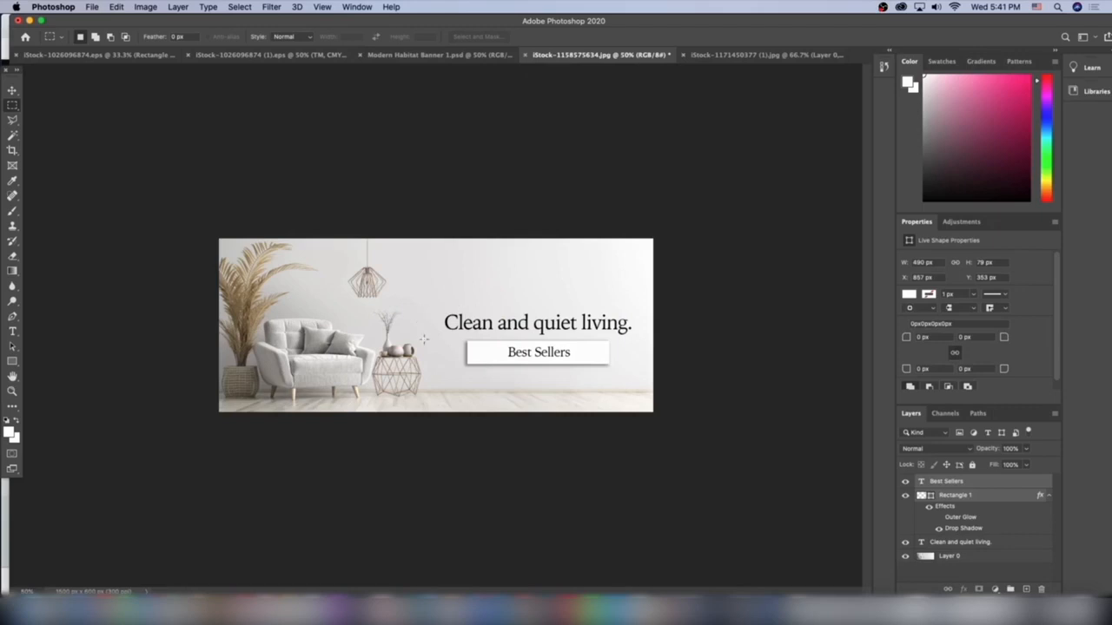
click(990, 541)
shift+click(961, 481)
click(13, 91)
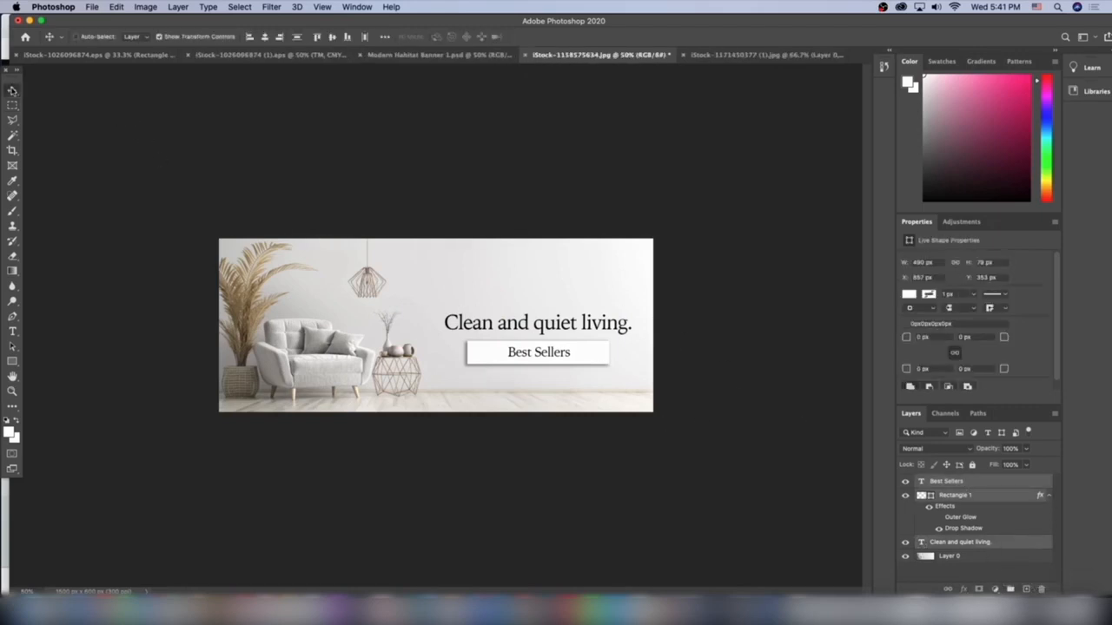
drag(732, 62, 615, 323)
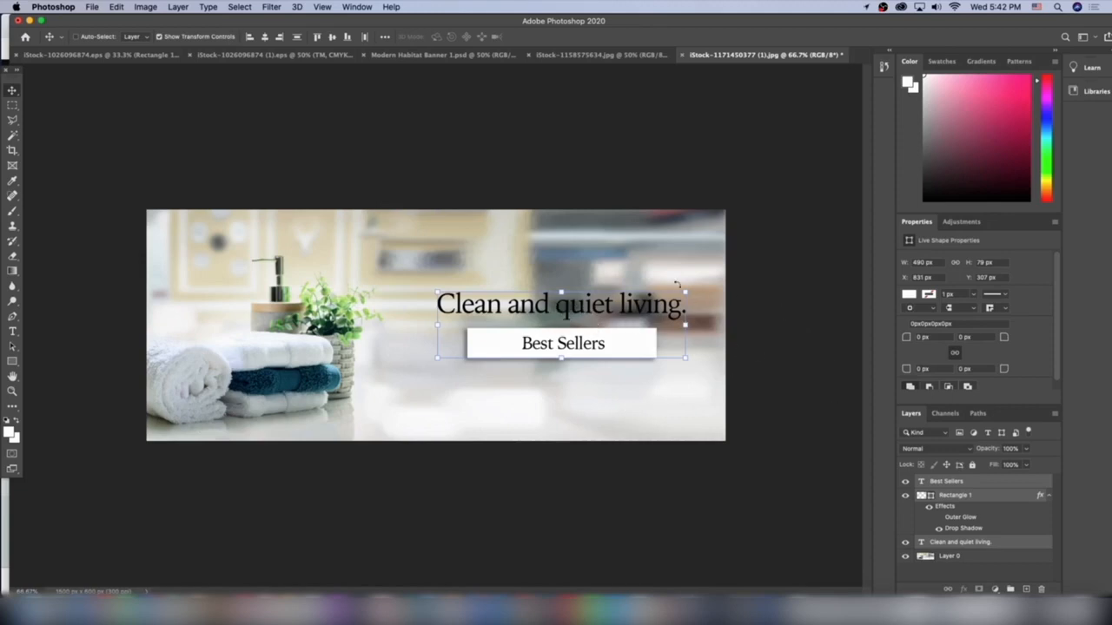
key(super+h)
key(super+h)
Draw a white rectangle about 1779 × 733 px over the whole canvas and move its layer beneath the towel photo.
click(943, 557)
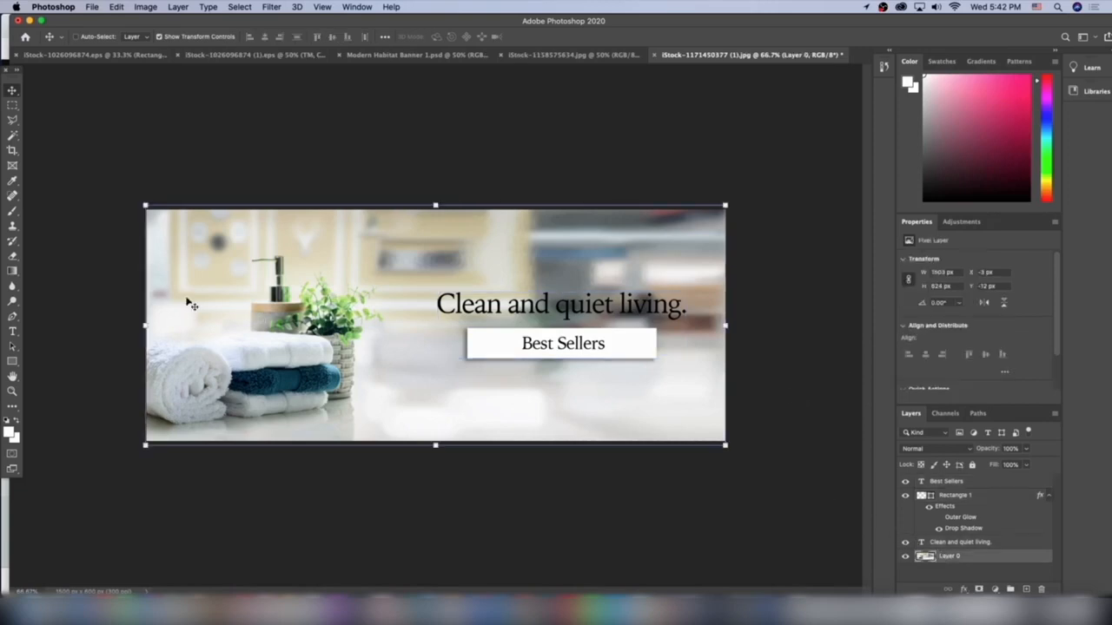
click(15, 363)
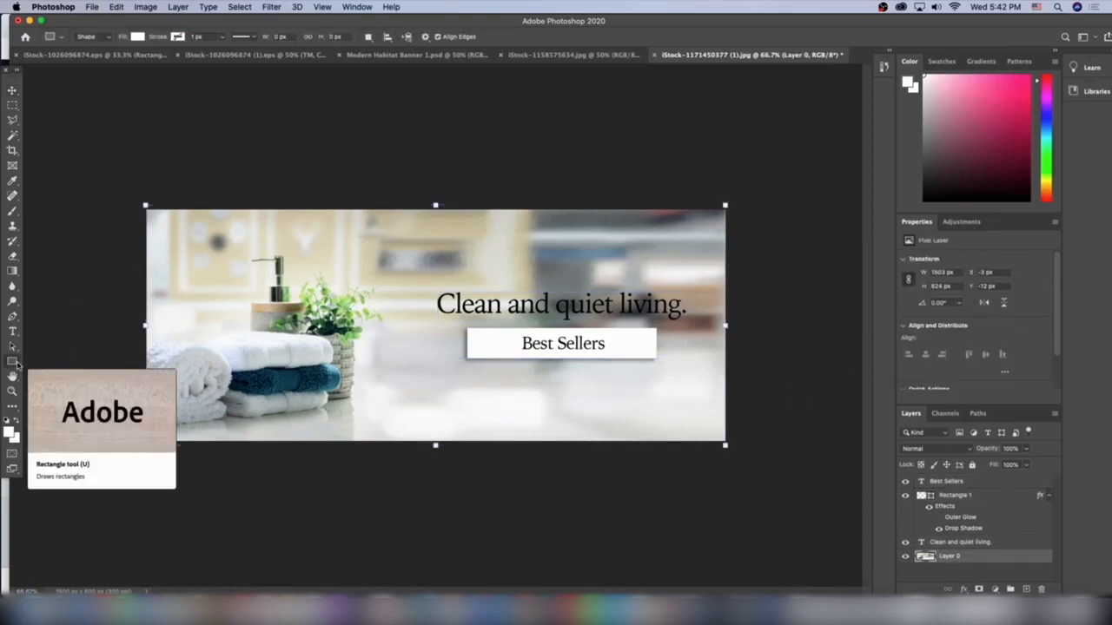
click(137, 38)
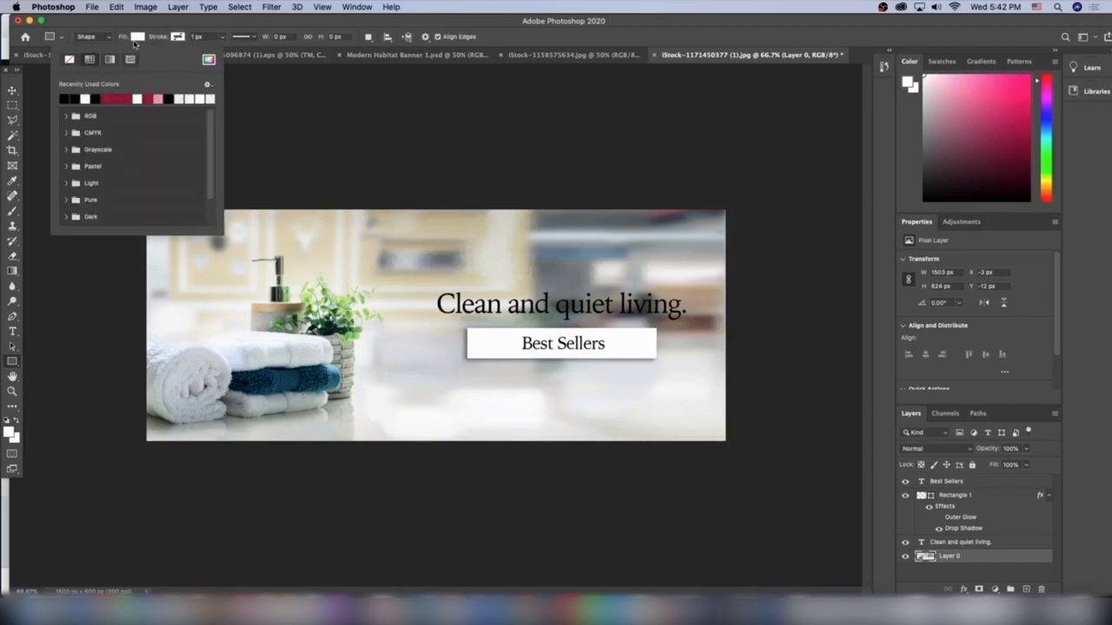
click(135, 42)
drag(113, 183, 799, 466)
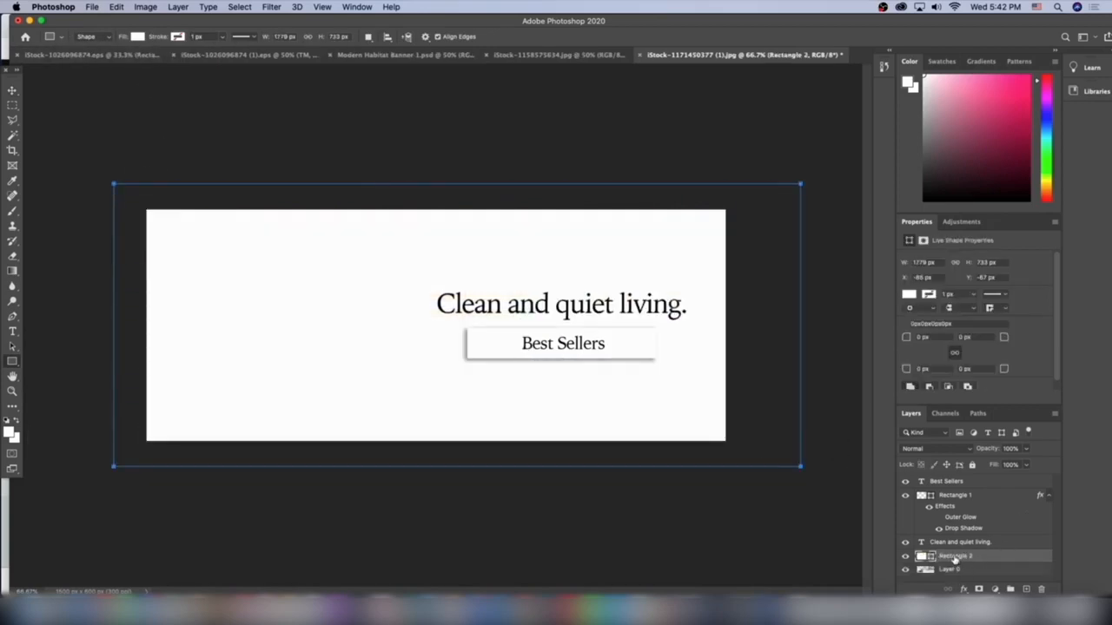
drag(954, 560, 953, 578)
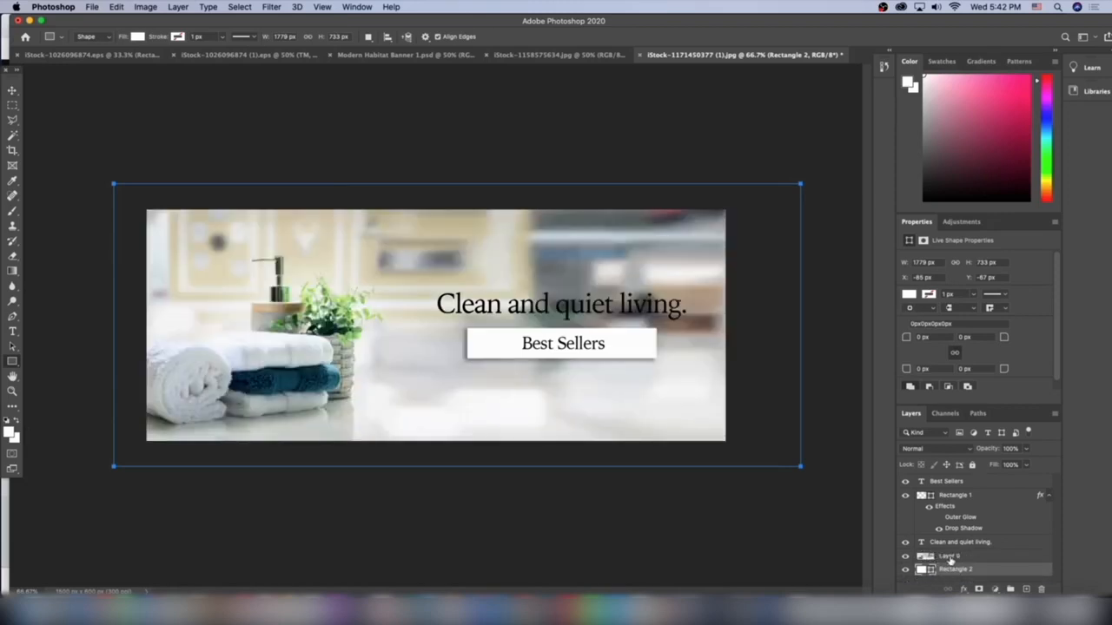
Add a layer mask to the towel photo and fade it to white with a linear gradient from the right edge to the towels.
click(950, 557)
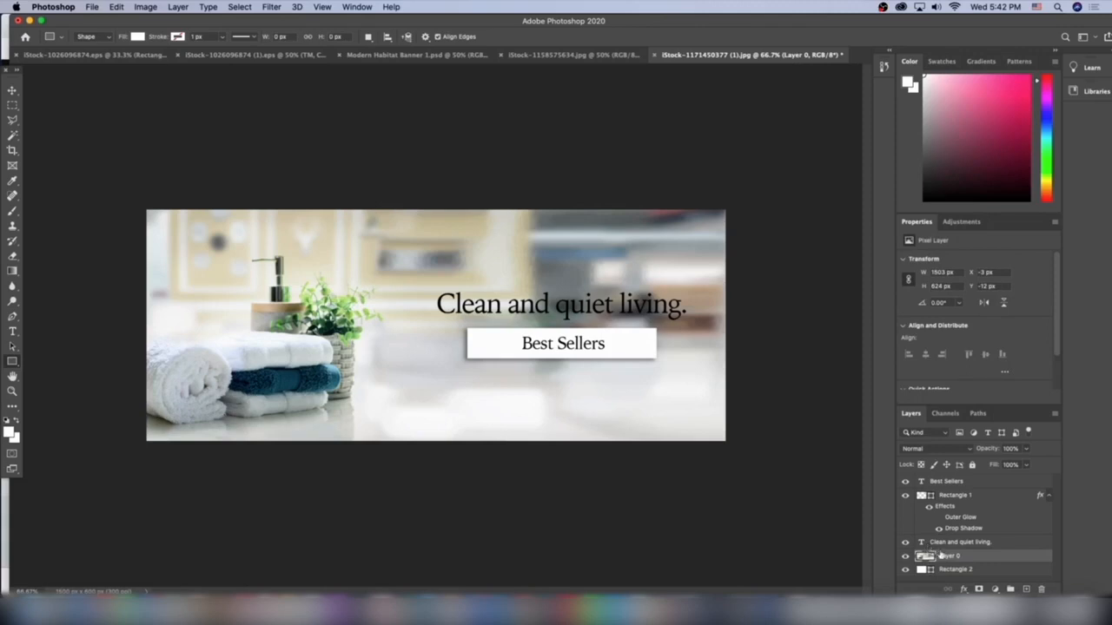
click(978, 589)
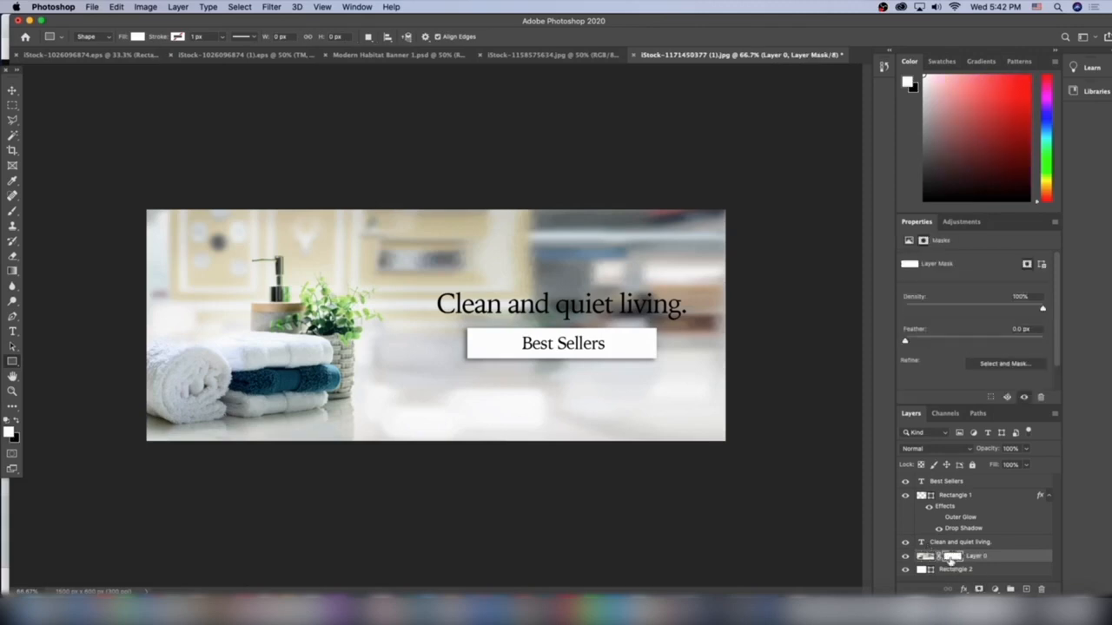
click(12, 271)
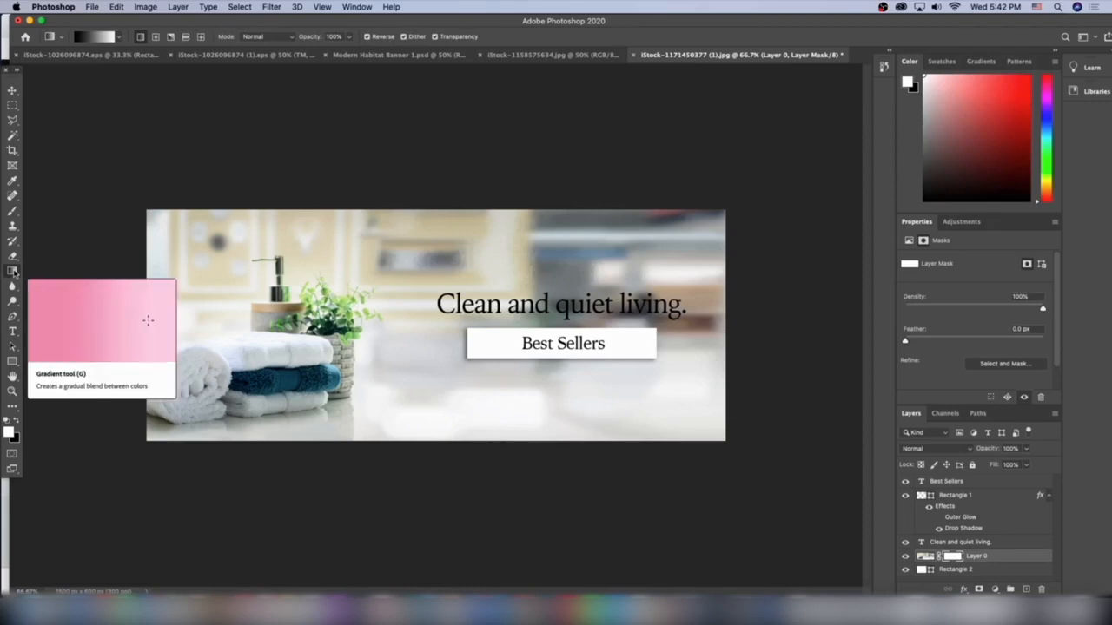
drag(728, 326, 403, 330)
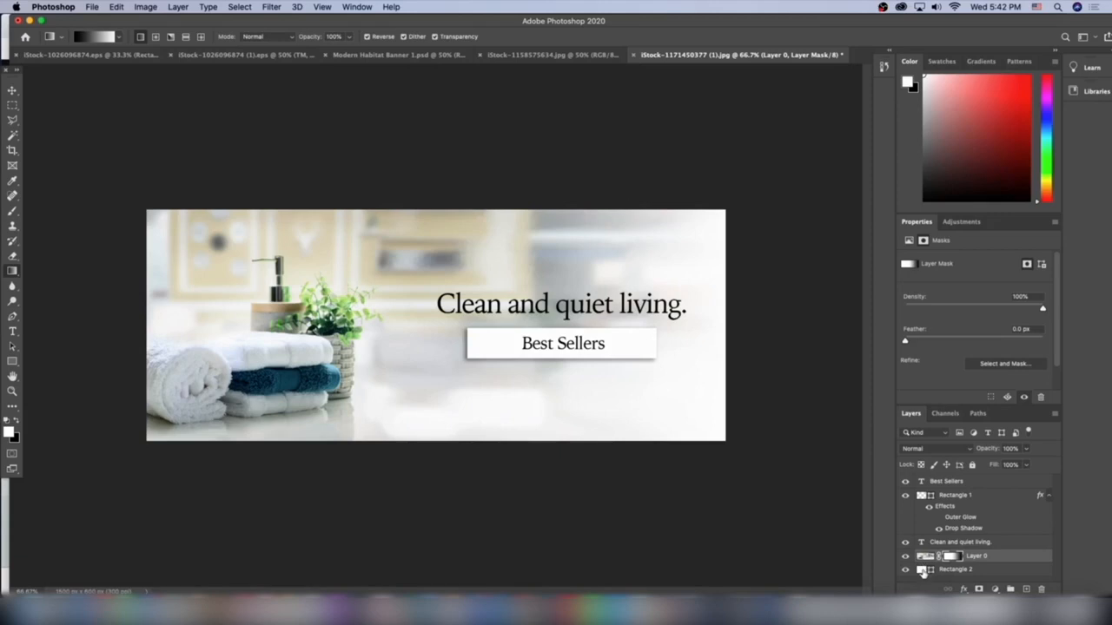
key(super+z)
drag(727, 339, 227, 336)
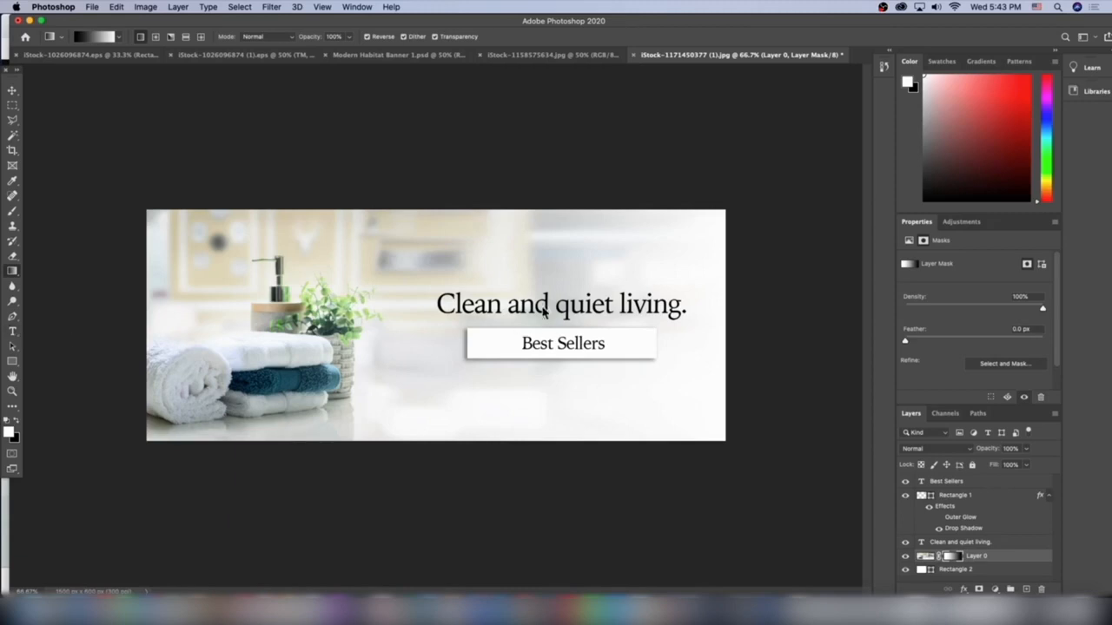
Replace the towel banner's headline with "Comfort and peace.".
click(12, 331)
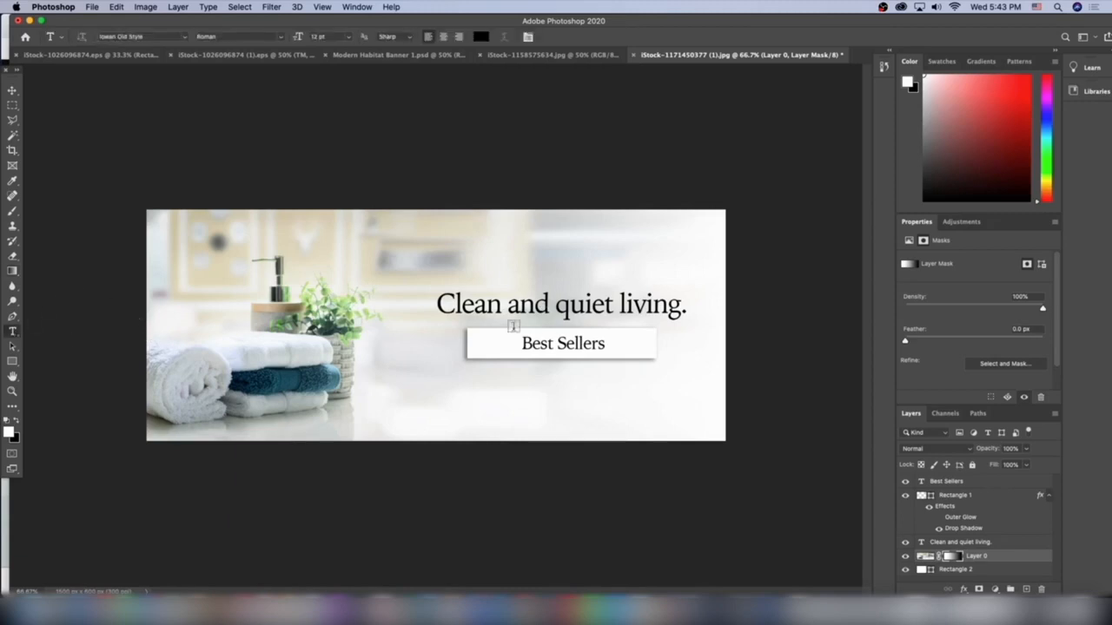
triple_click(553, 303)
click(603, 343)
triple_click(577, 304)
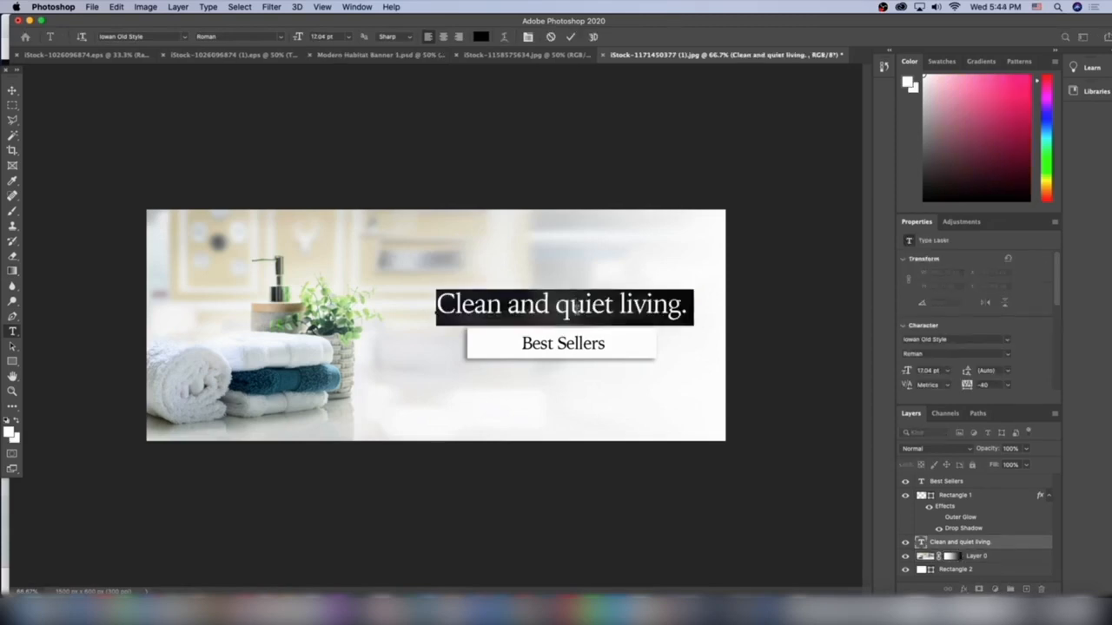
text(C)
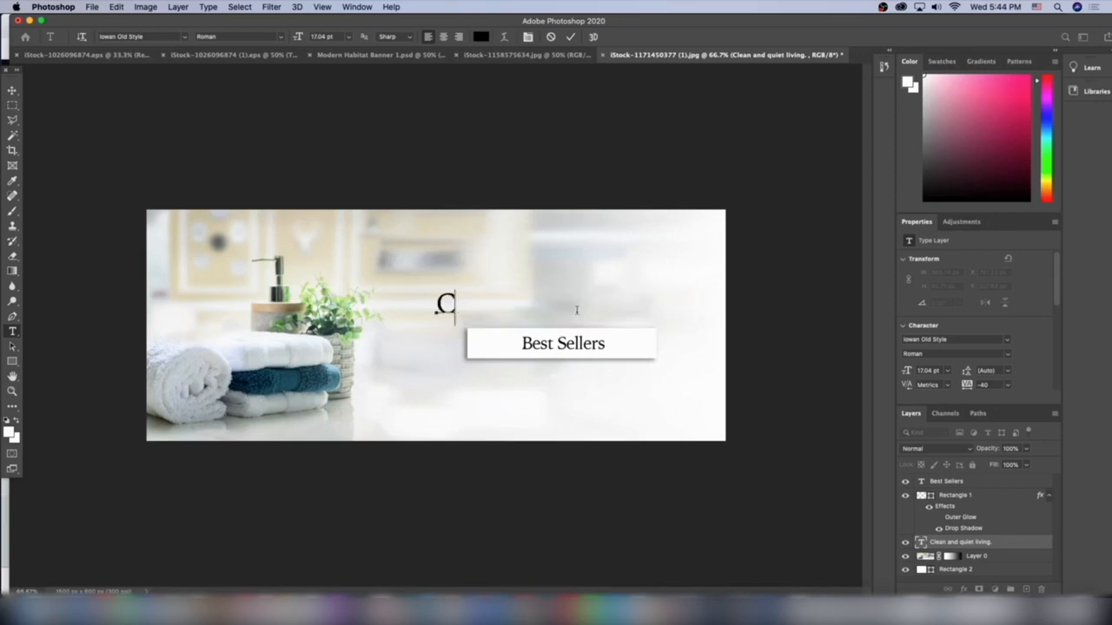
text(omfor)
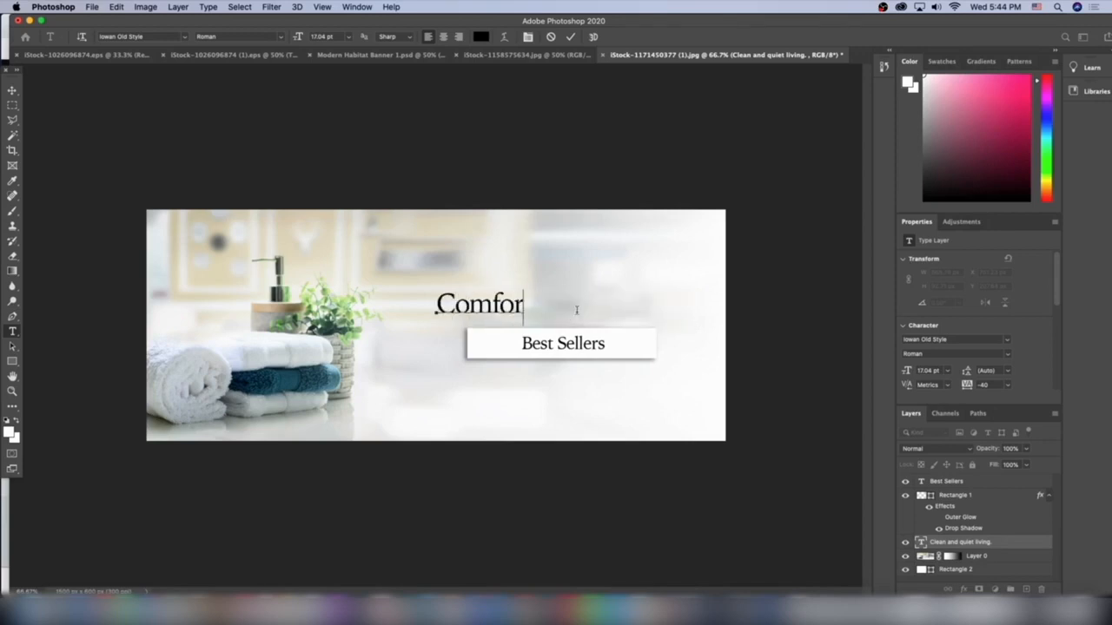
text(t and peace.)
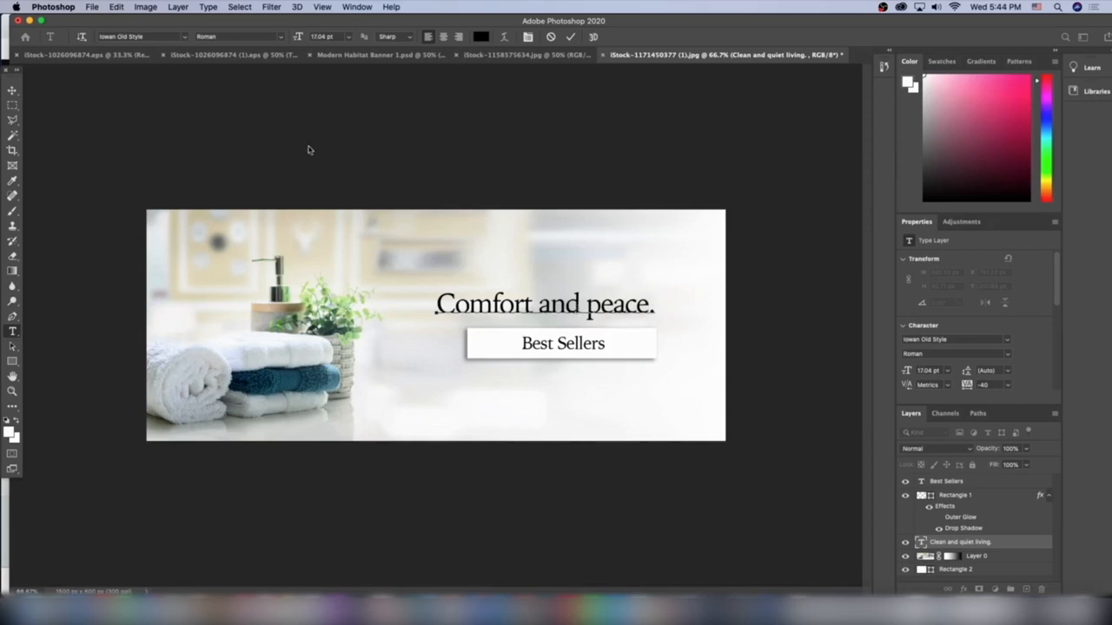
Centre the new headline above the Best Sellers button and check the banner without the transform controls.
click(12, 90)
drag(613, 310, 627, 308)
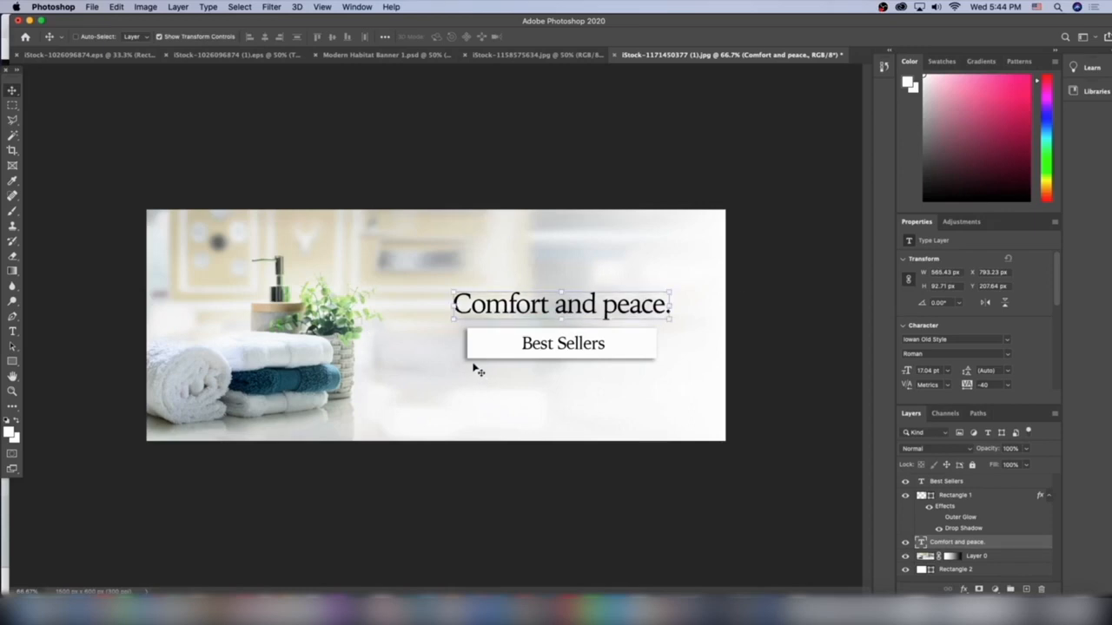
key(super+h)
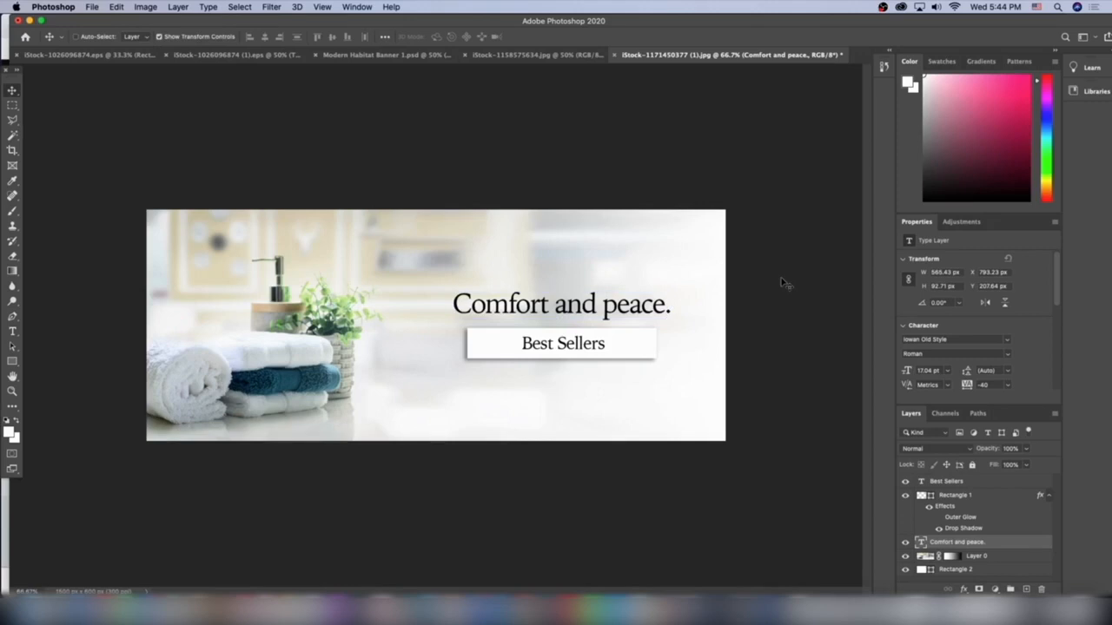
Save the towel banner on the computer in Photoshop format as MordernHabitatBanner3 in the Downloads folder.
click(91, 7)
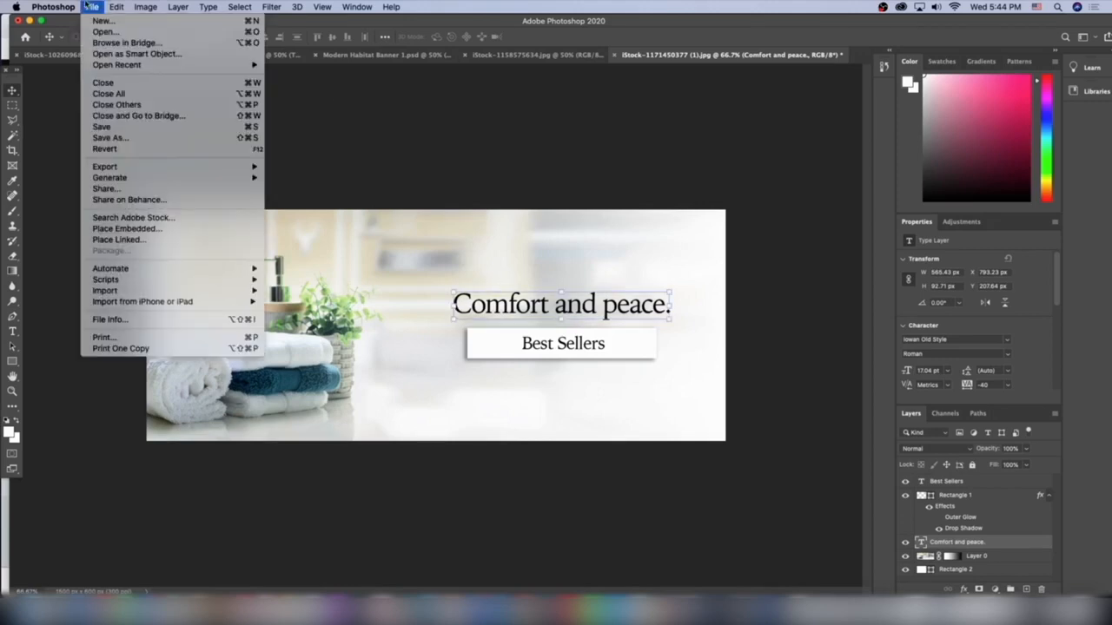
click(110, 138)
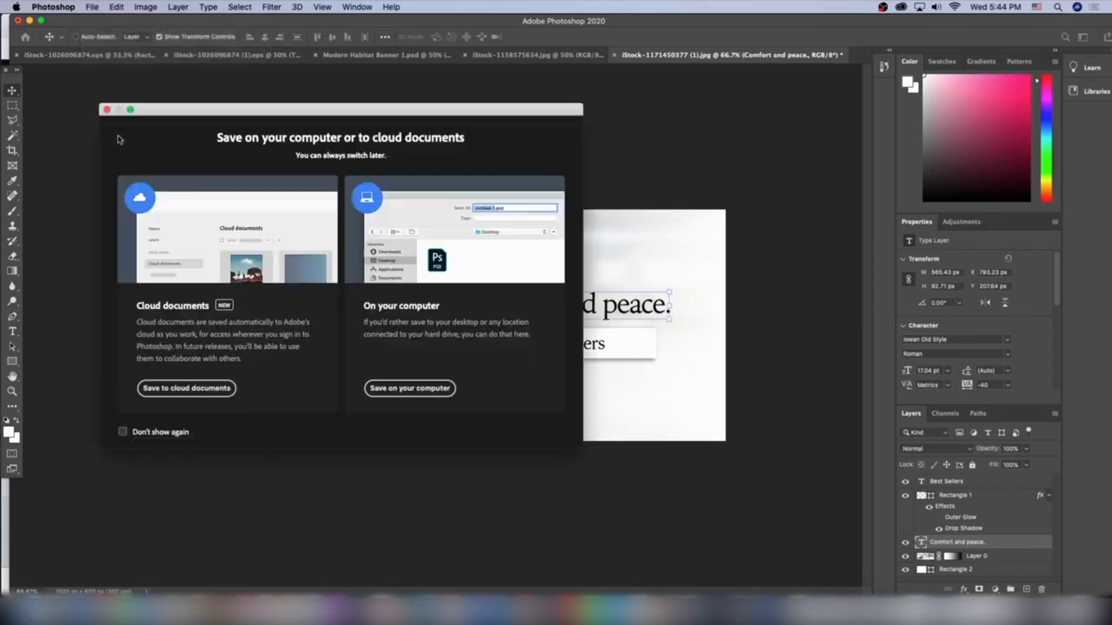
click(408, 387)
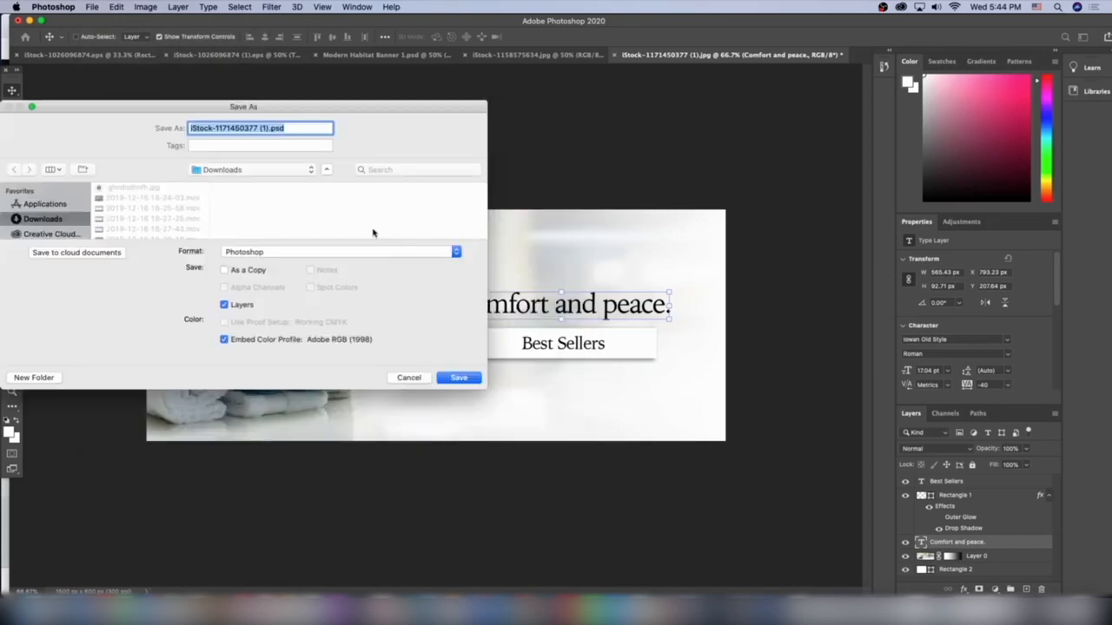
text(MordernHabitatBanner3)
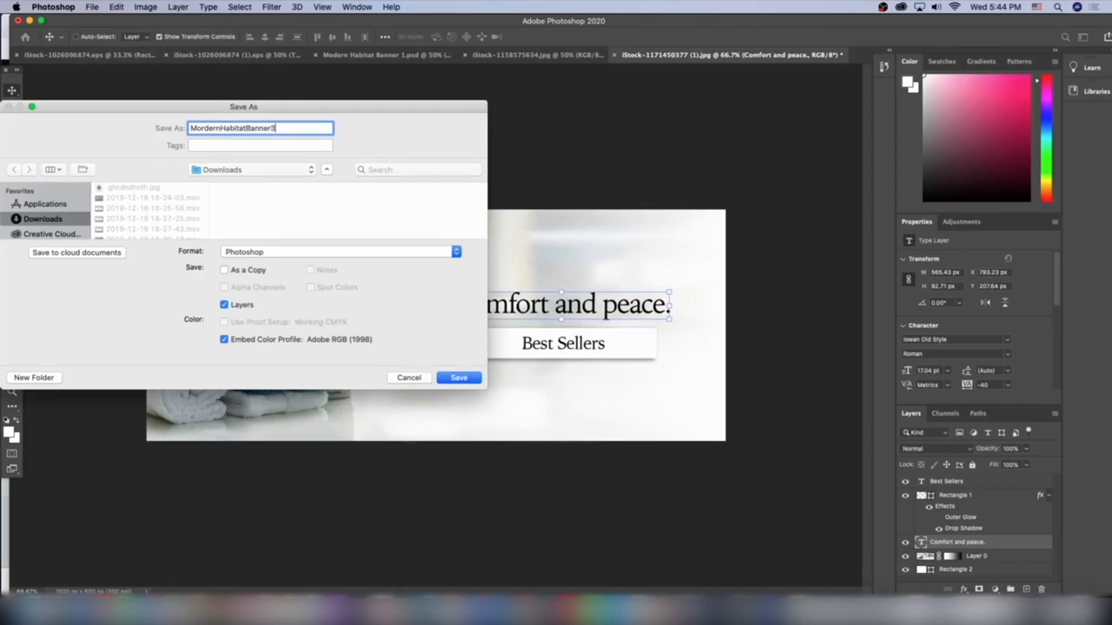
key(Return)
key(Return)
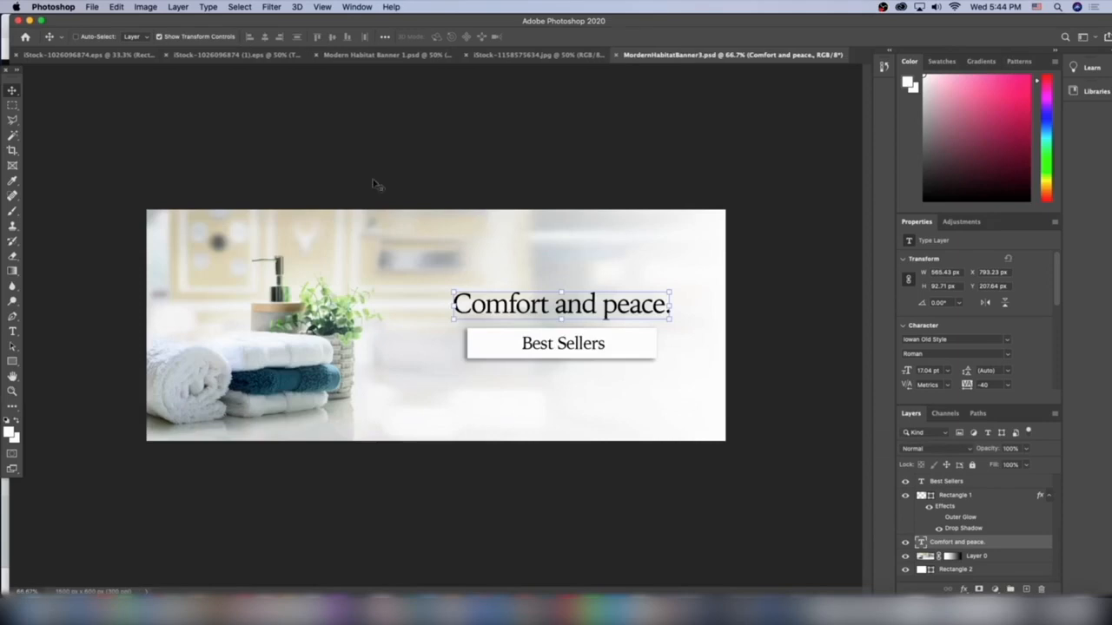
Save the "Clean and quiet living." armchair banner on the computer as a PNG named ModernHabitatBanner2 with the default PNG options.
key(ctrl+shift+Tab)
click(91, 6)
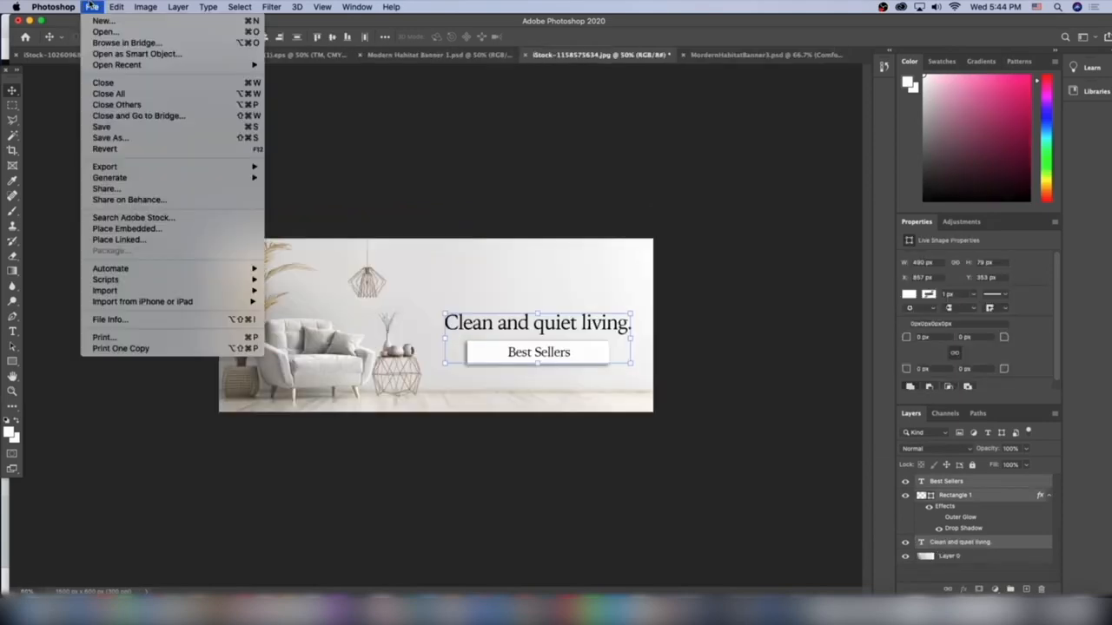
click(123, 138)
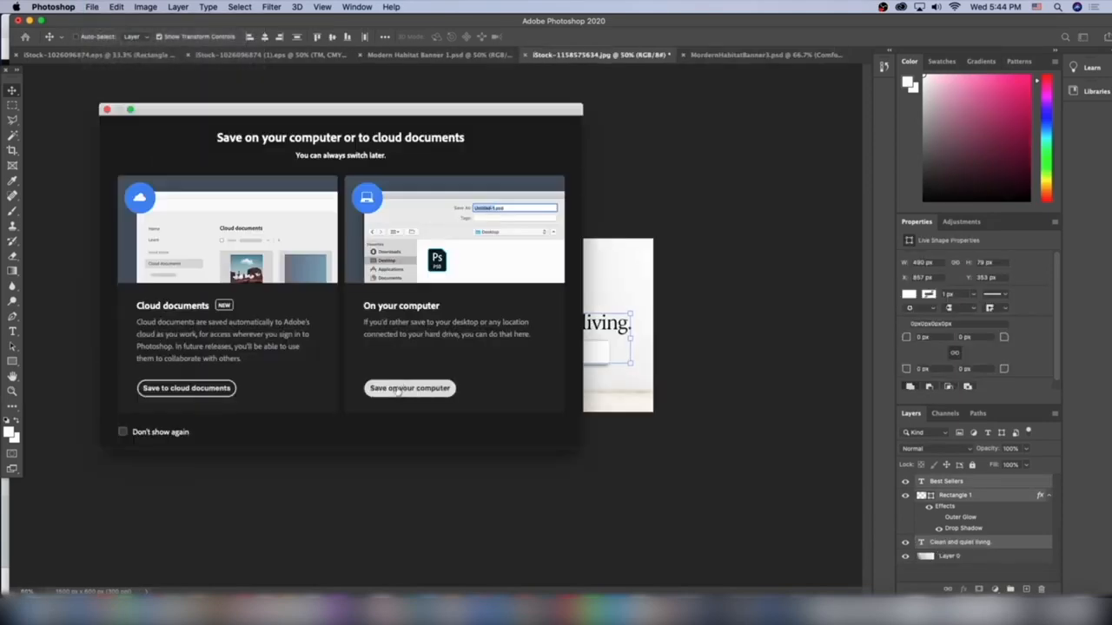
click(400, 389)
click(287, 252)
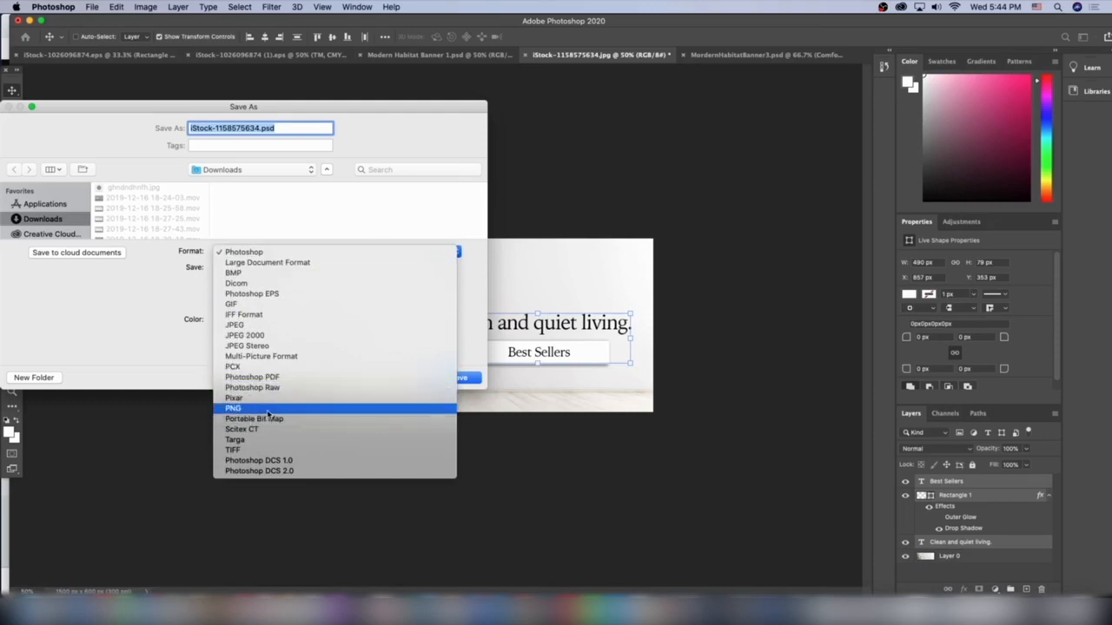
click(232, 408)
text(ModernHab)
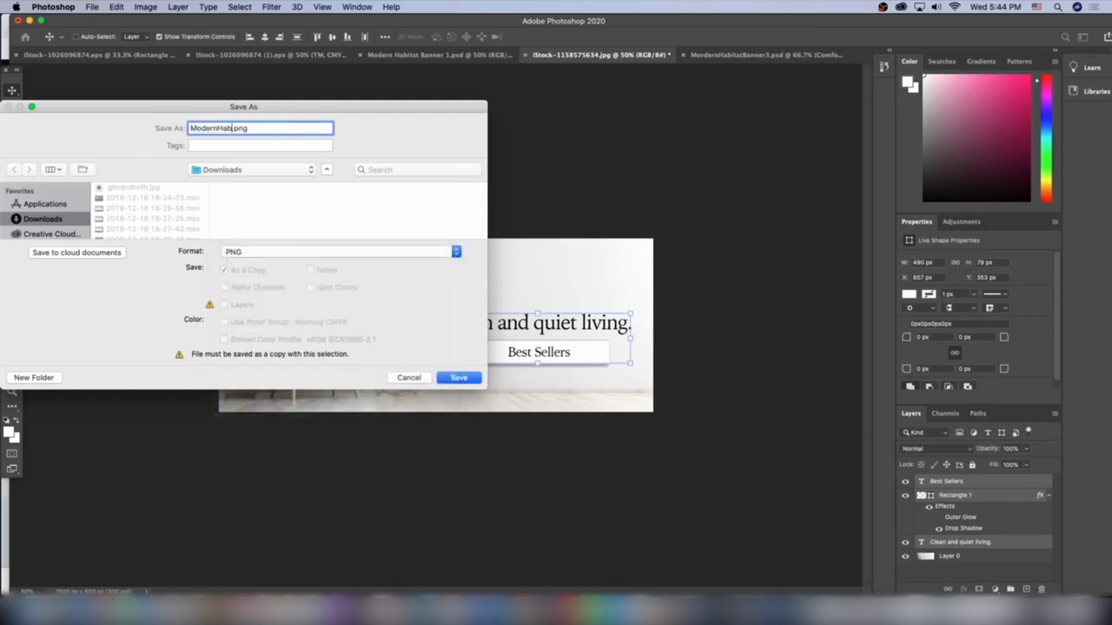
text(itatBanner3)
key(Return)
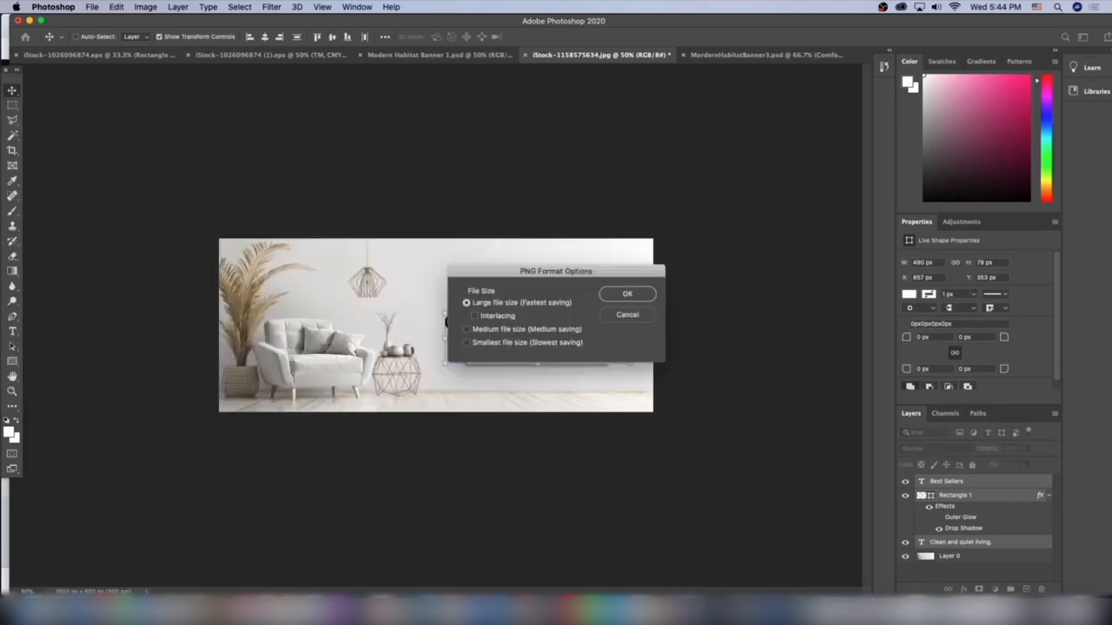
key(Return)
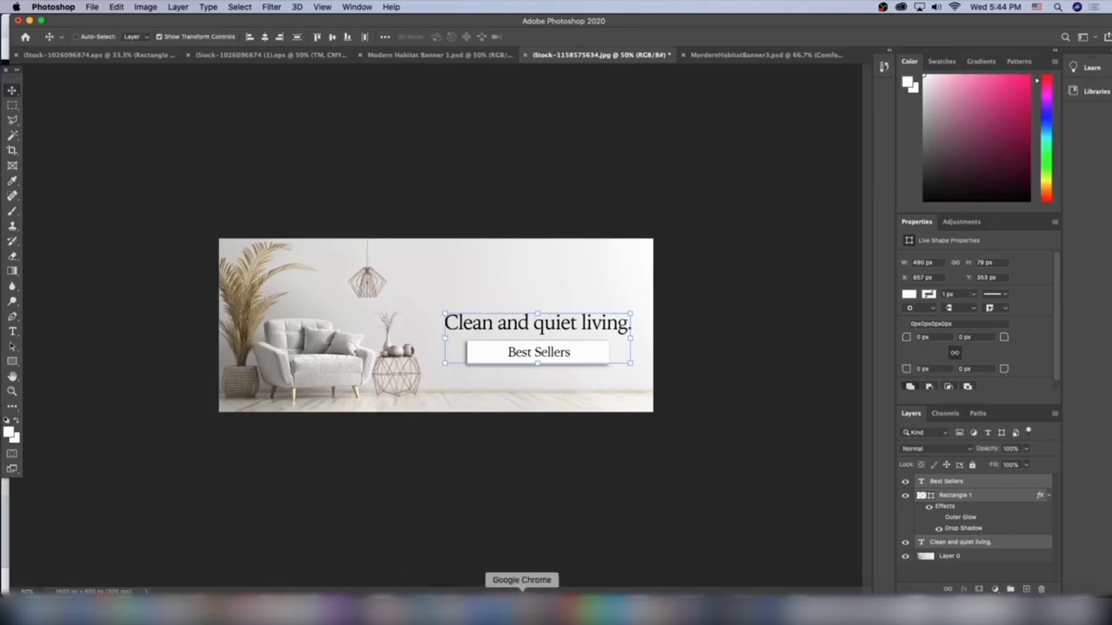
Switch to the Shopify theme editor in Chrome and start an image upload for the first slide of the home page slideshow.
click(521, 609)
click(142, 32)
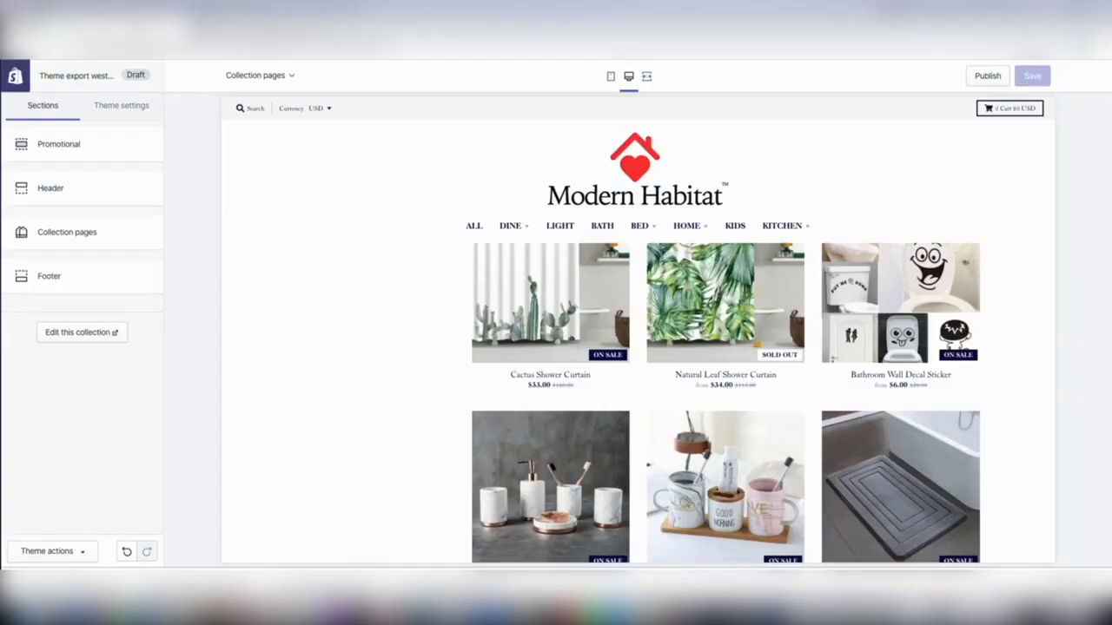
click(648, 172)
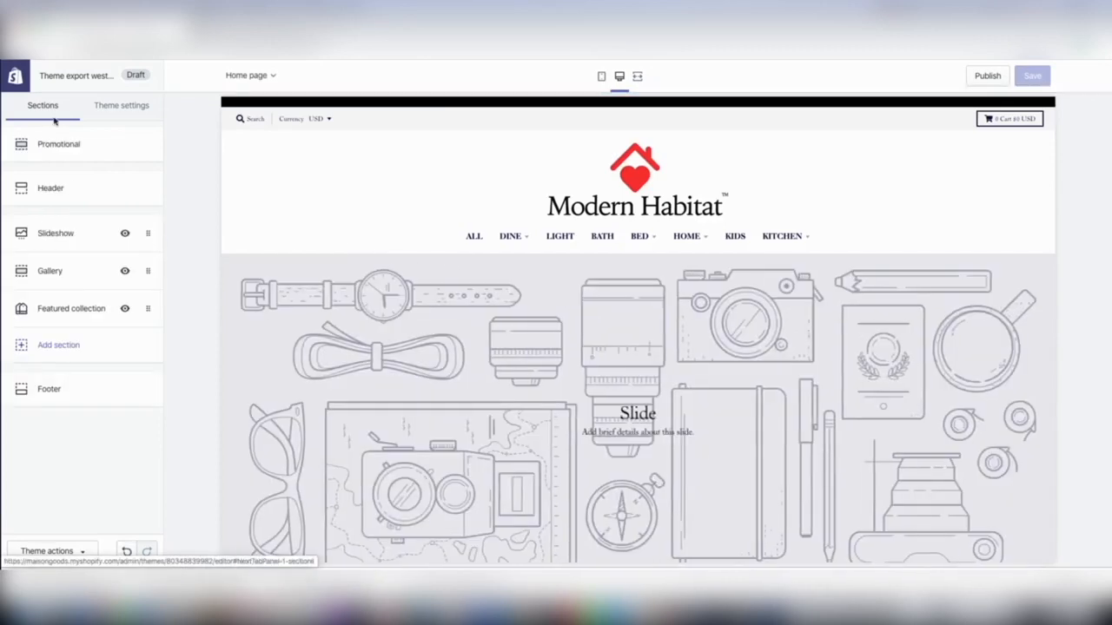
click(50, 239)
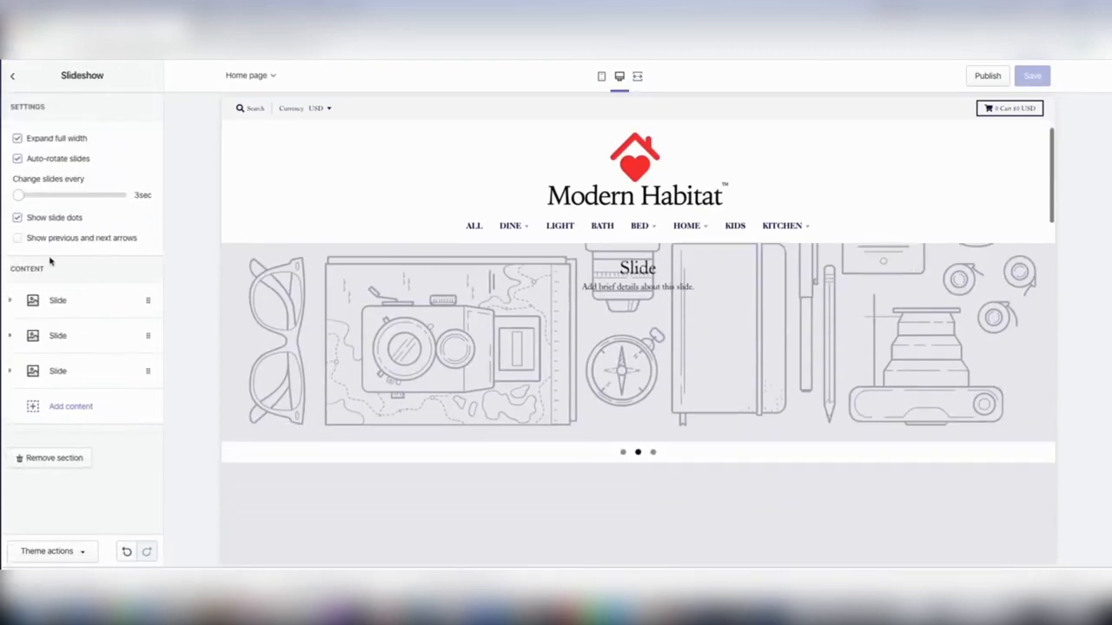
click(58, 302)
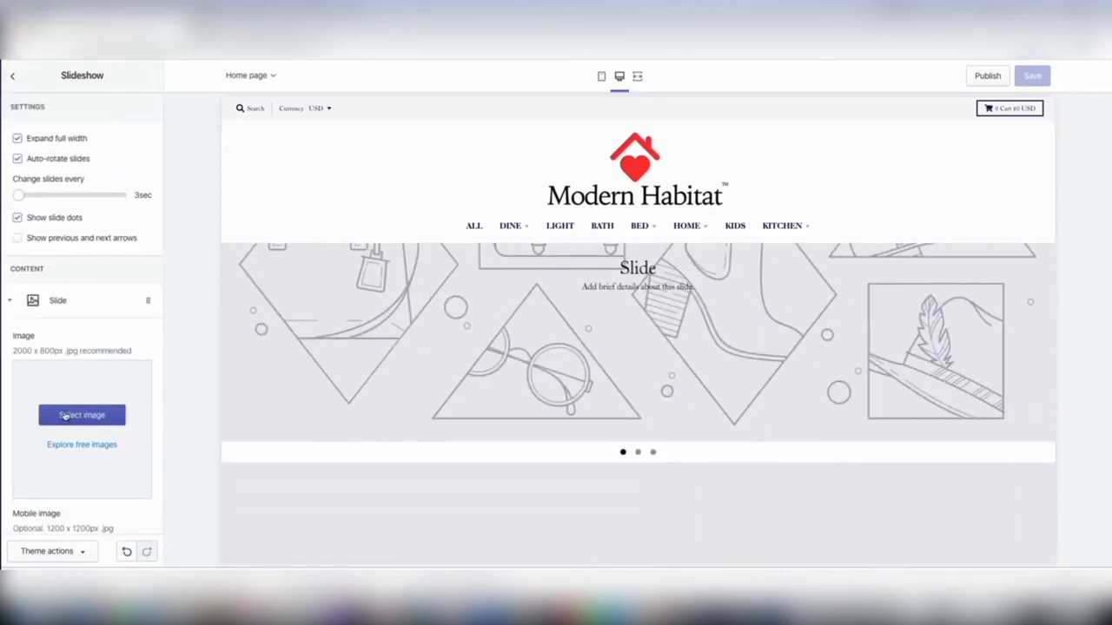
click(64, 415)
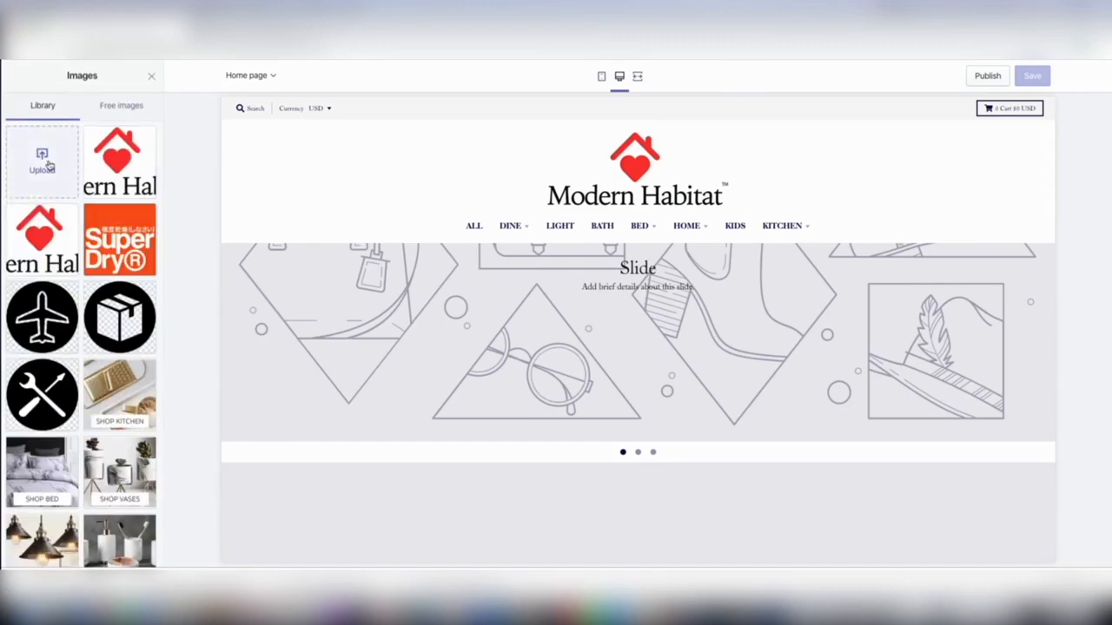
click(49, 165)
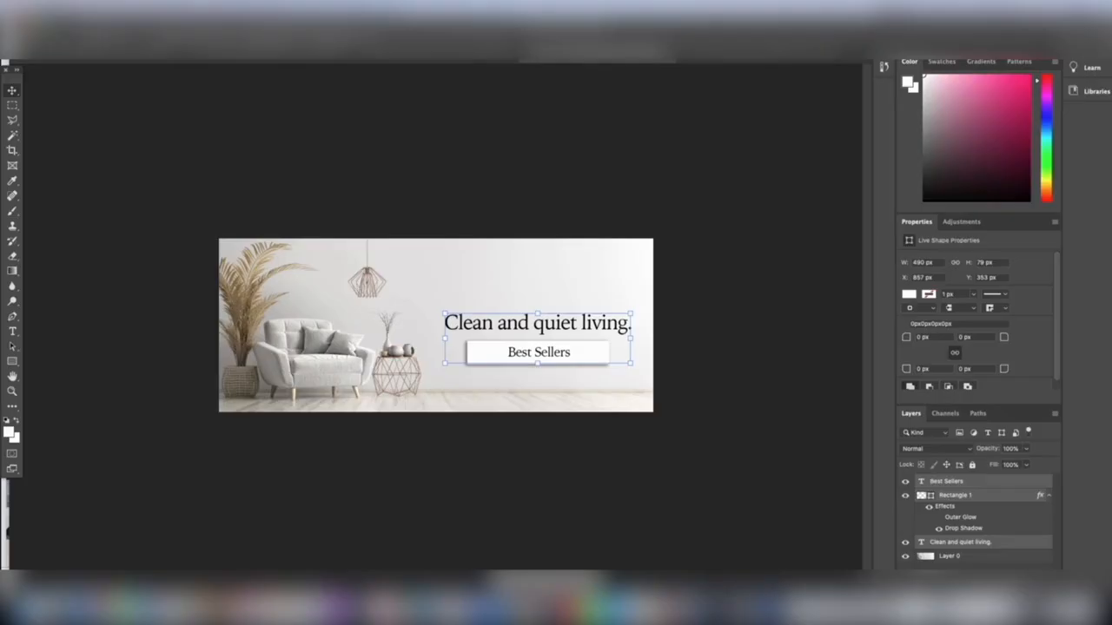
Switch to Photoshop and save the "Home, Simplified." plates banner as Modern Habitat Banner 1.png in Downloads.
click(440, 62)
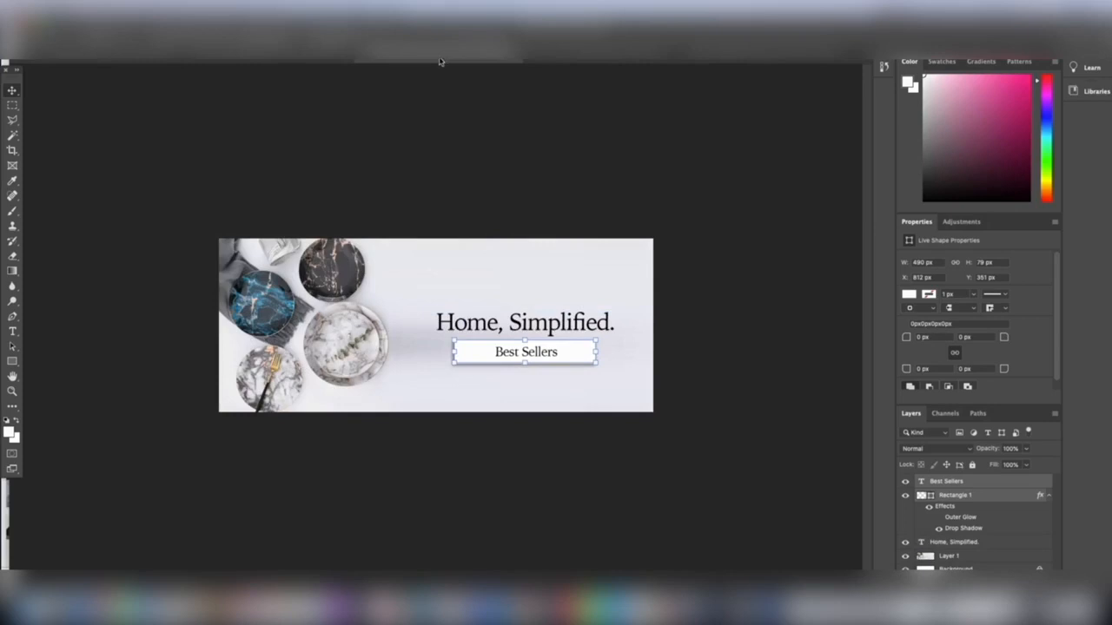
click(89, 5)
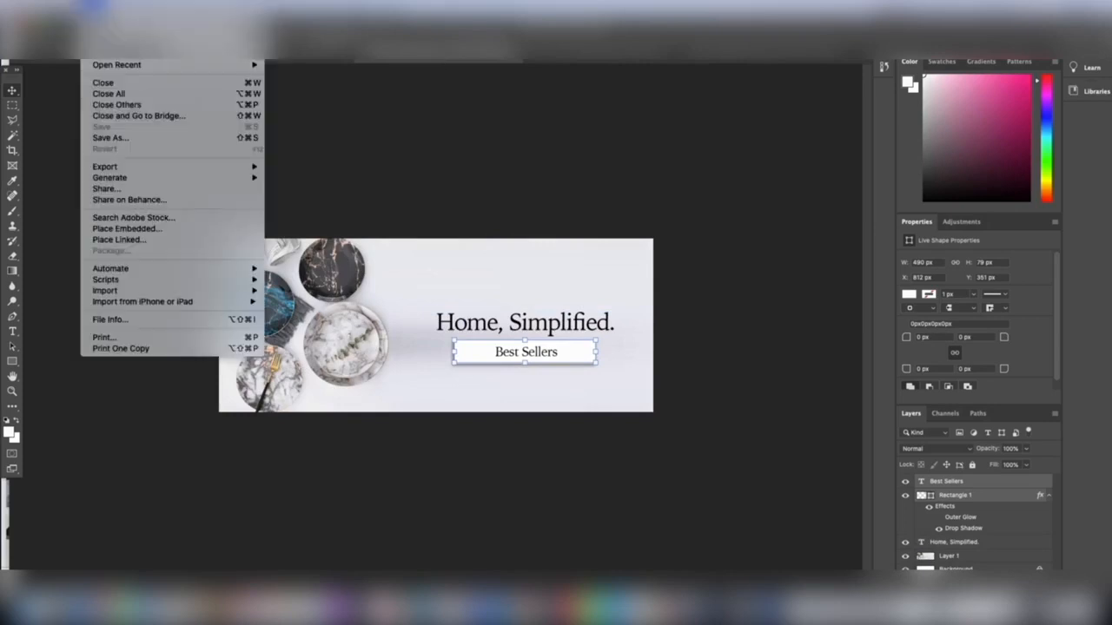
click(113, 137)
click(410, 389)
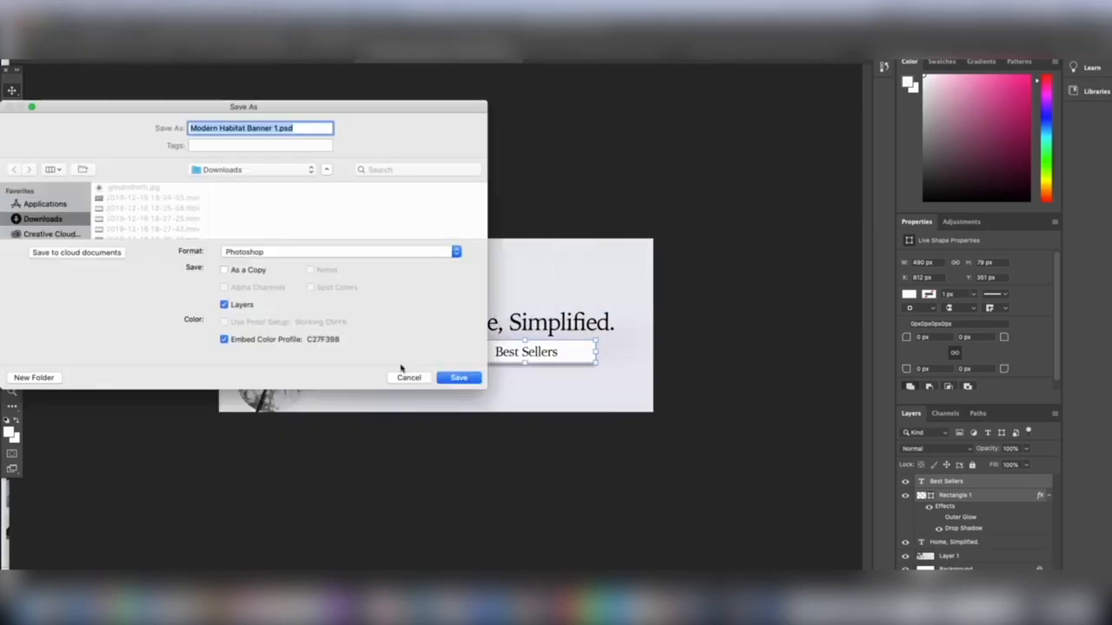
click(292, 250)
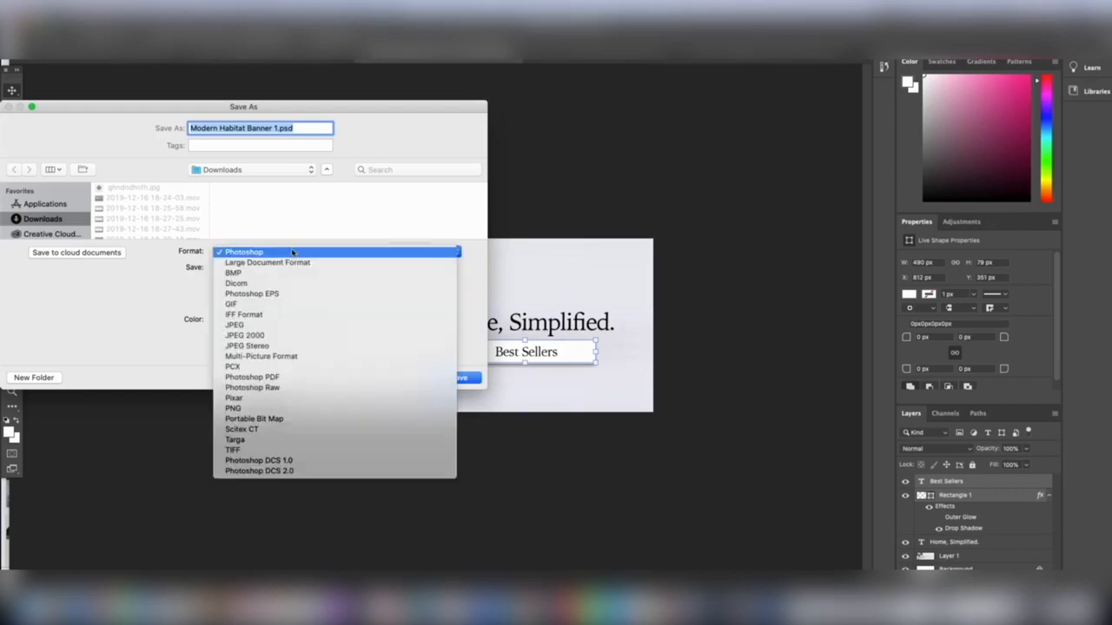
click(296, 408)
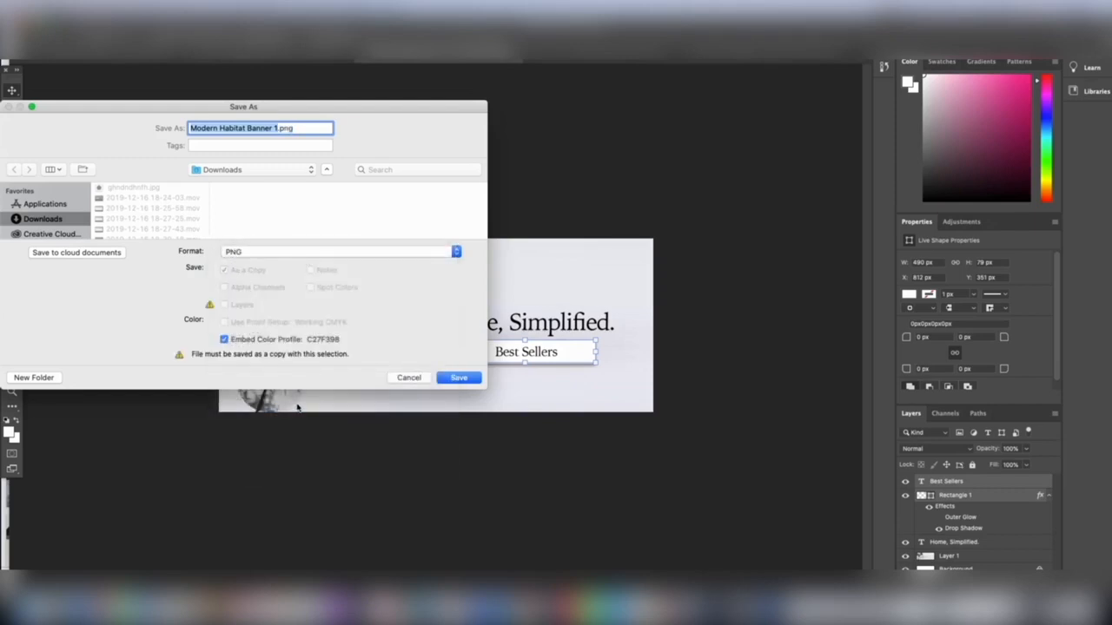
key(Return)
key(Return)
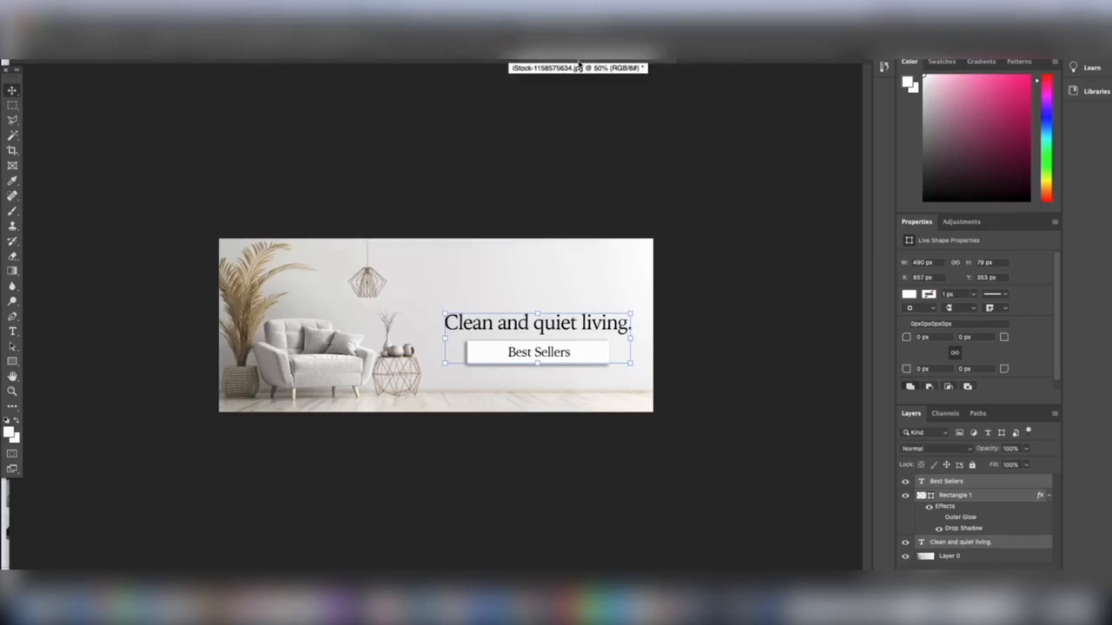
Save another PNG copy of the armchair banner to Downloads under its existing name, iStock-1158575634.png.
click(89, 5)
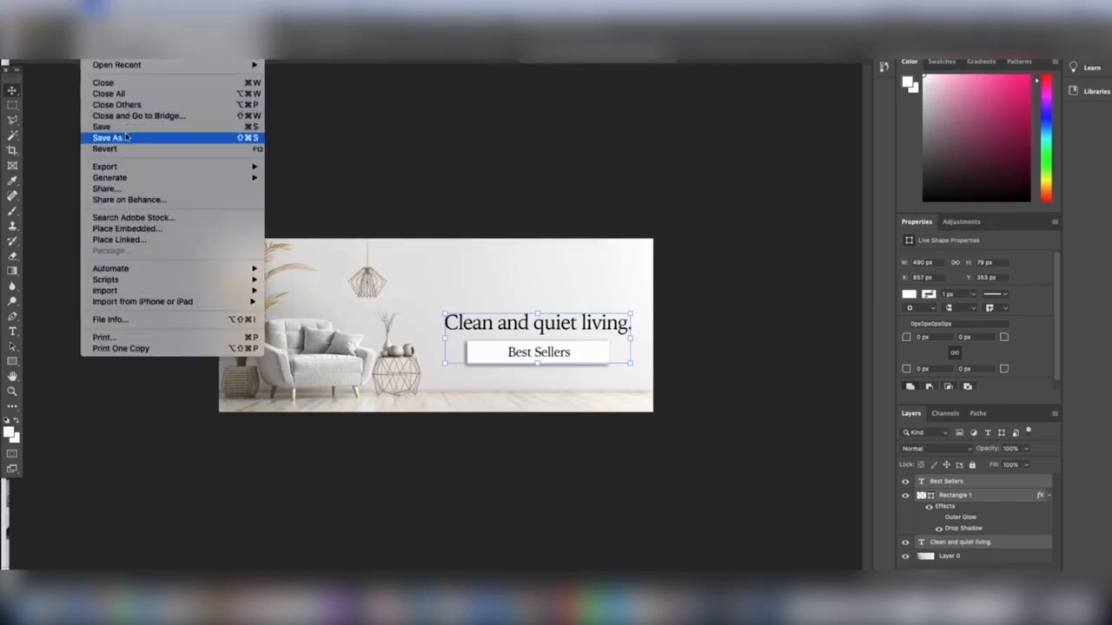
click(127, 138)
click(410, 388)
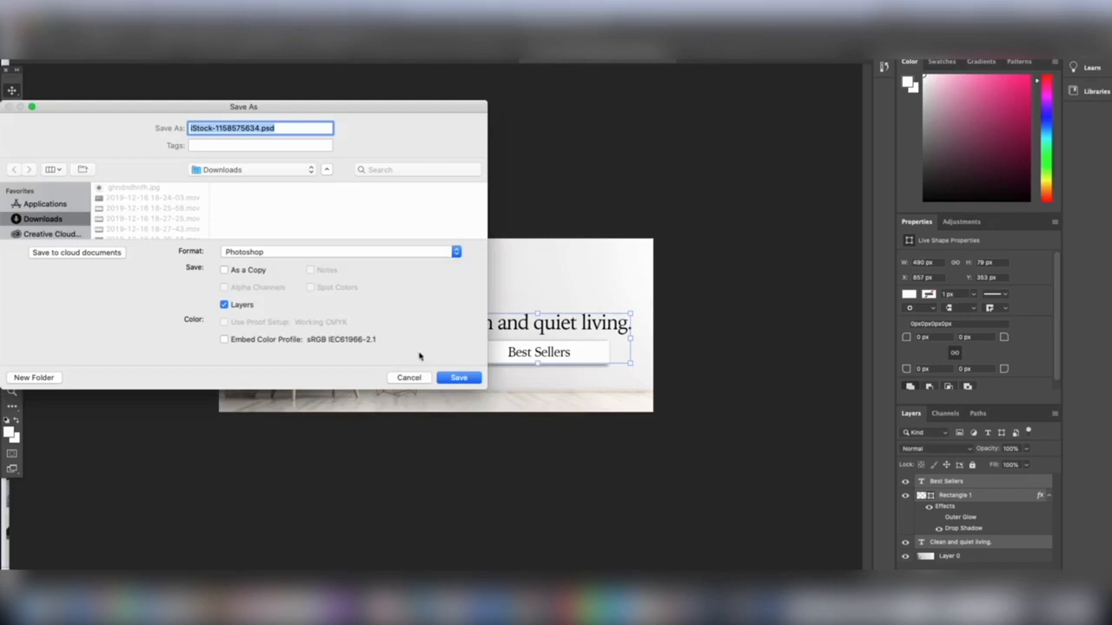
click(351, 251)
click(305, 408)
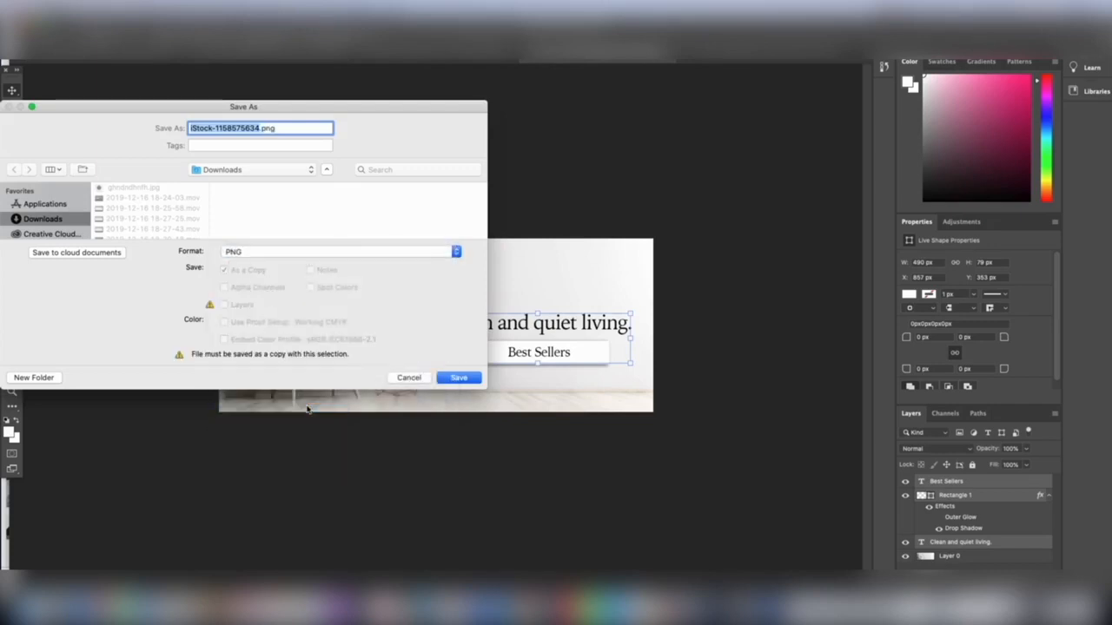
key(Return)
key(Return)
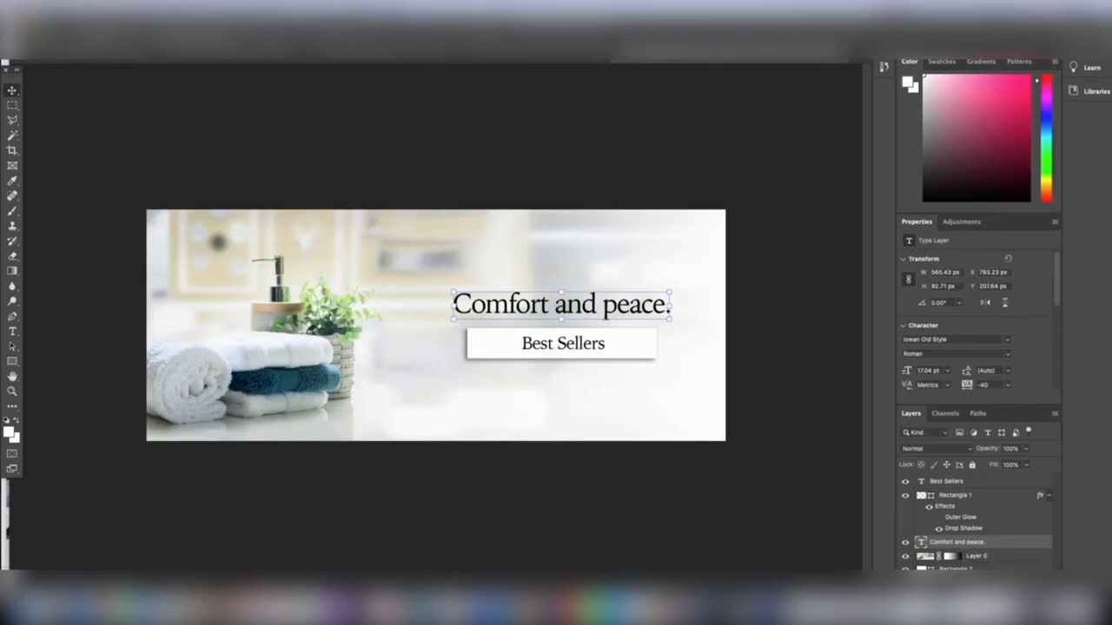
Save the "Comfort and peace." towel banner as MordernHabitatBanner3.png in Downloads.
click(99, 12)
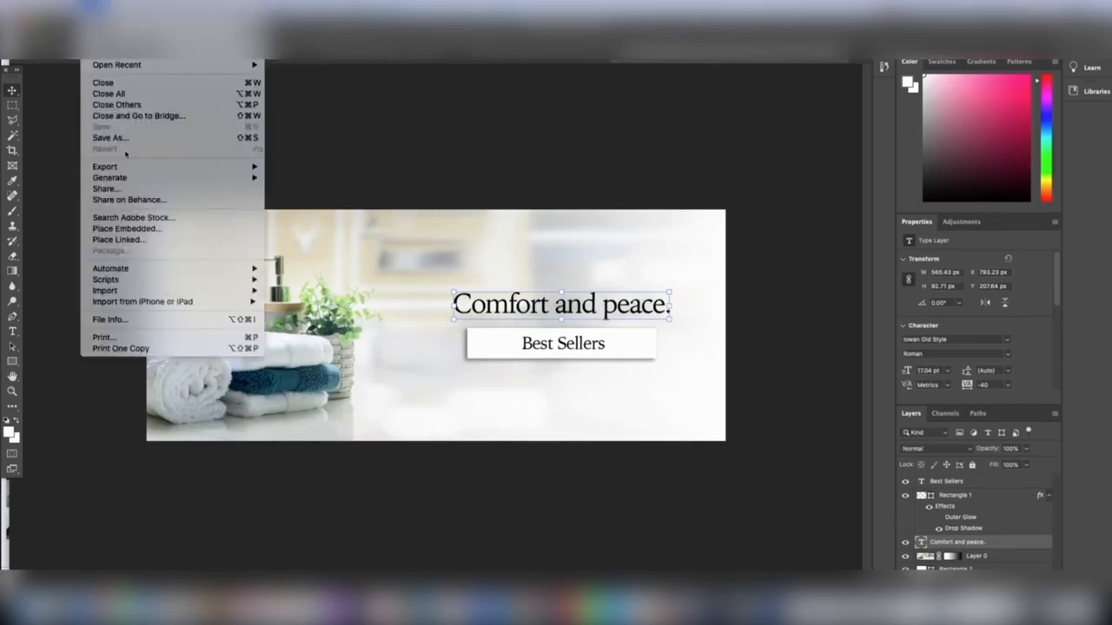
click(127, 138)
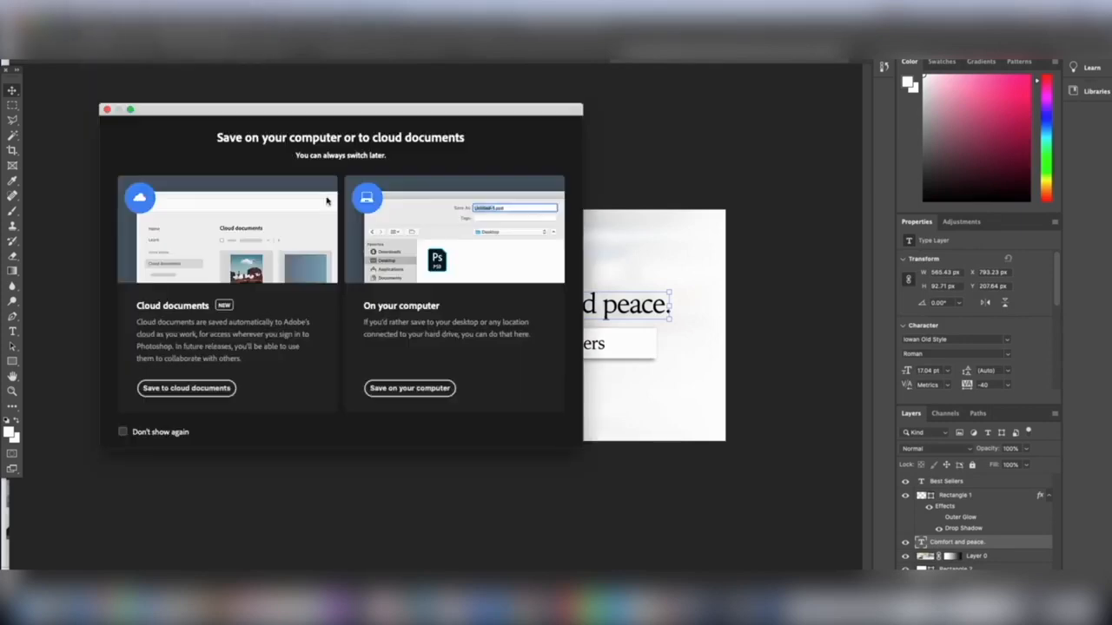
click(406, 389)
click(306, 257)
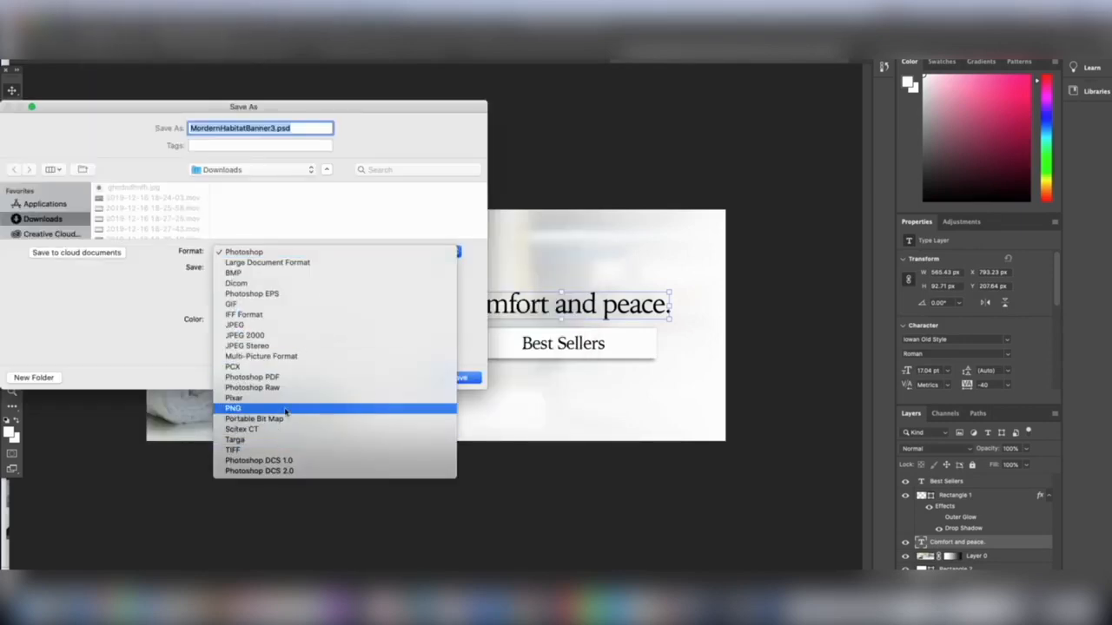
click(287, 408)
key(Return)
key(Return)
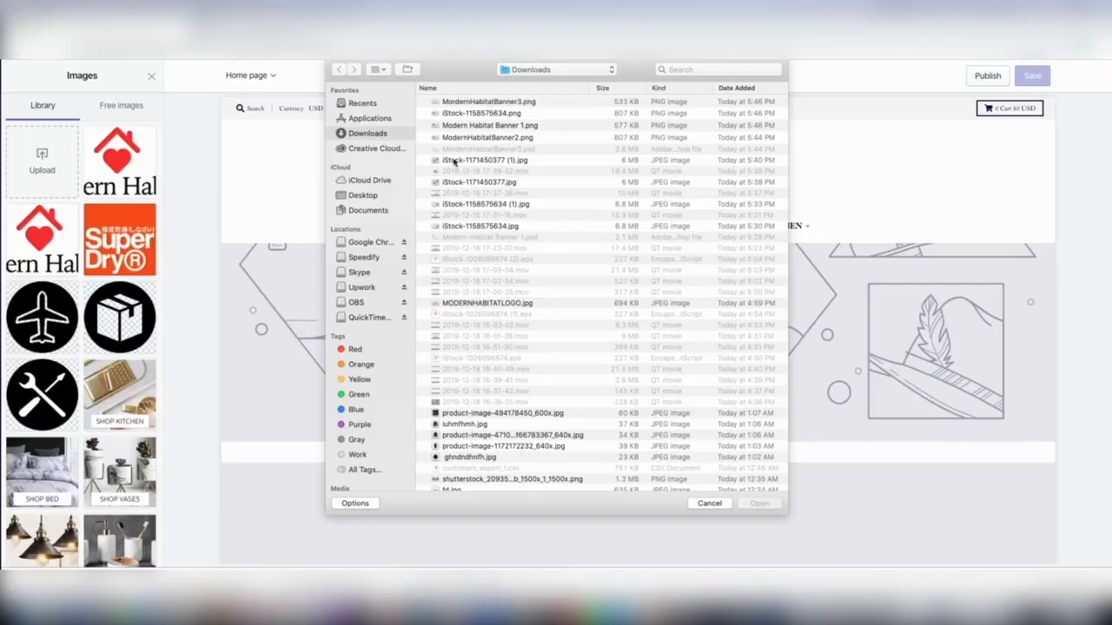
In the Shopify theme editor, upload Modern Habitat Banner 1.png and use it as the first slide's image.
double_click(519, 128)
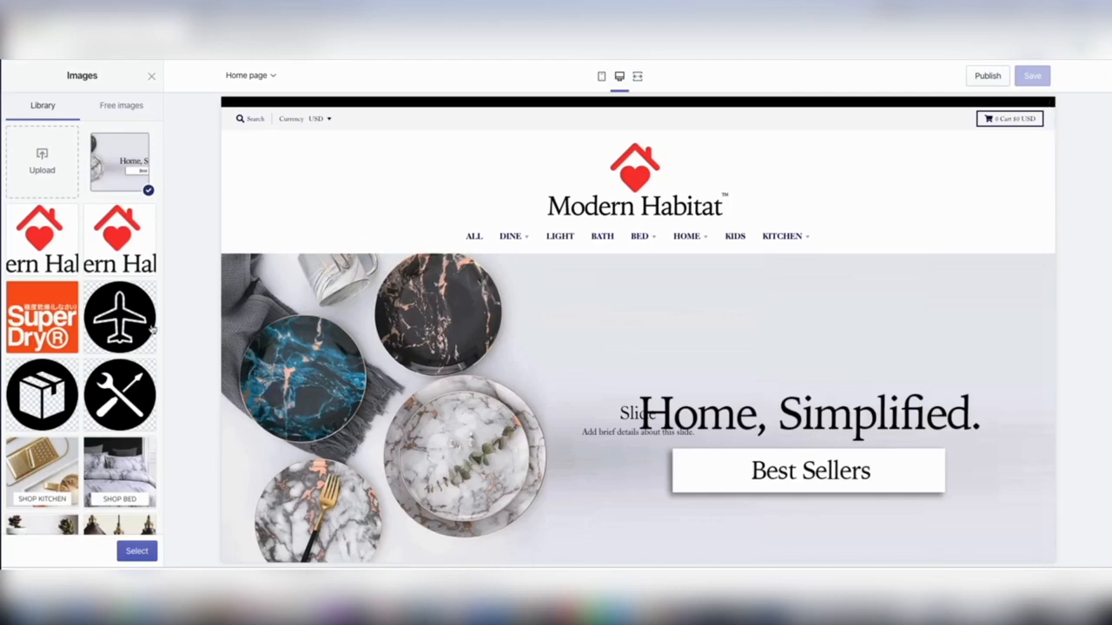
click(136, 551)
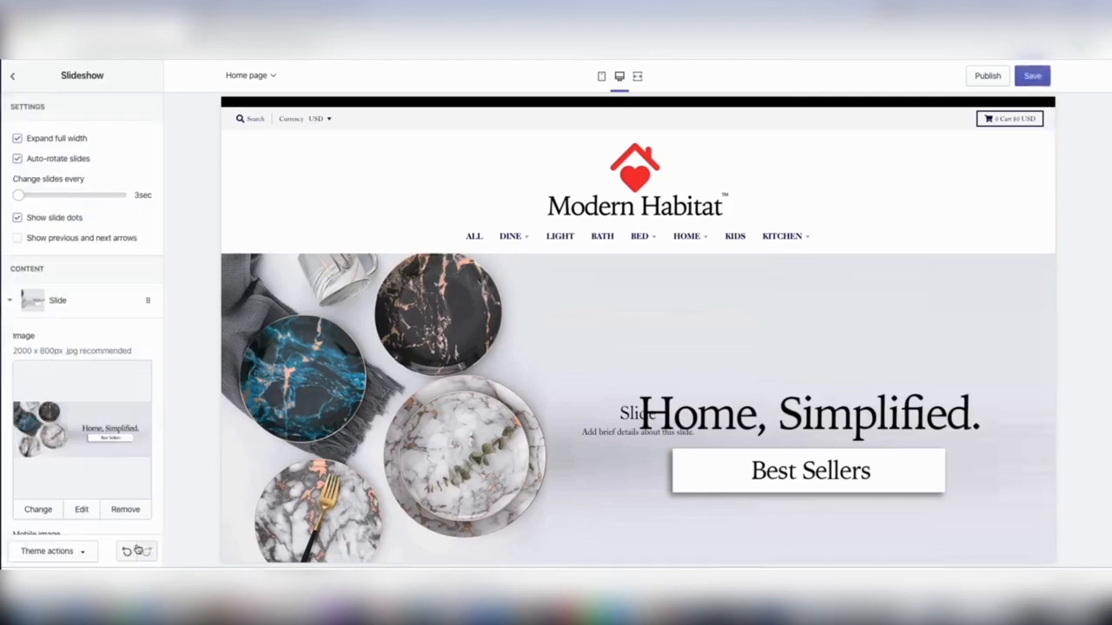
Clear the default heading and descriptive text from the first slide, the plates banner.
scroll(55, 402, down, 5)
double_click(56, 414)
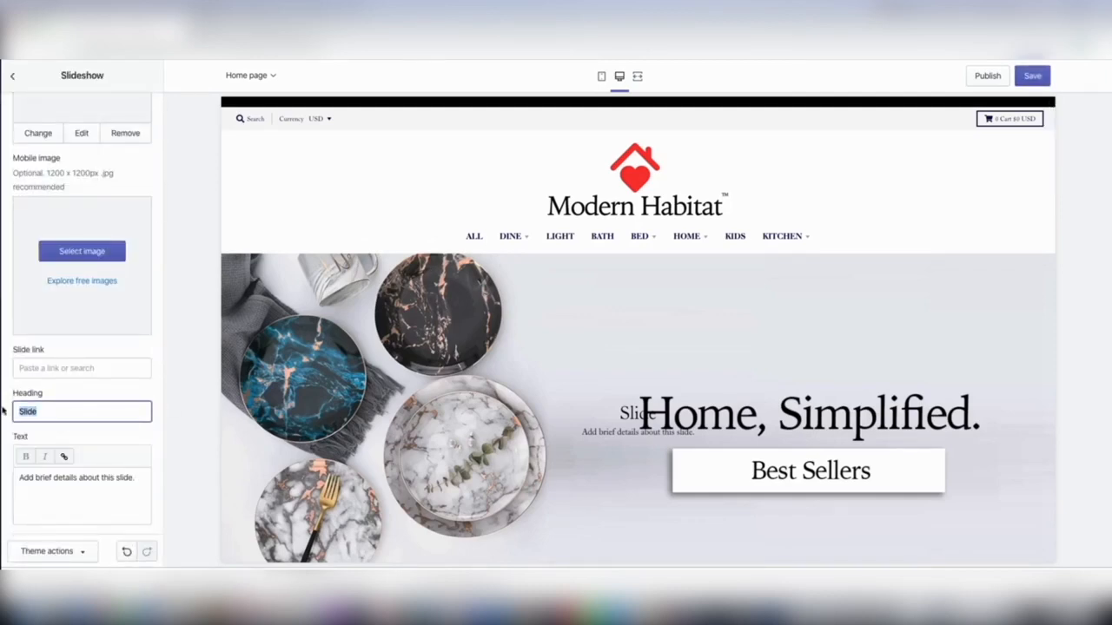
key(BackSpace)
scroll(104, 408, down, 2)
click(102, 405)
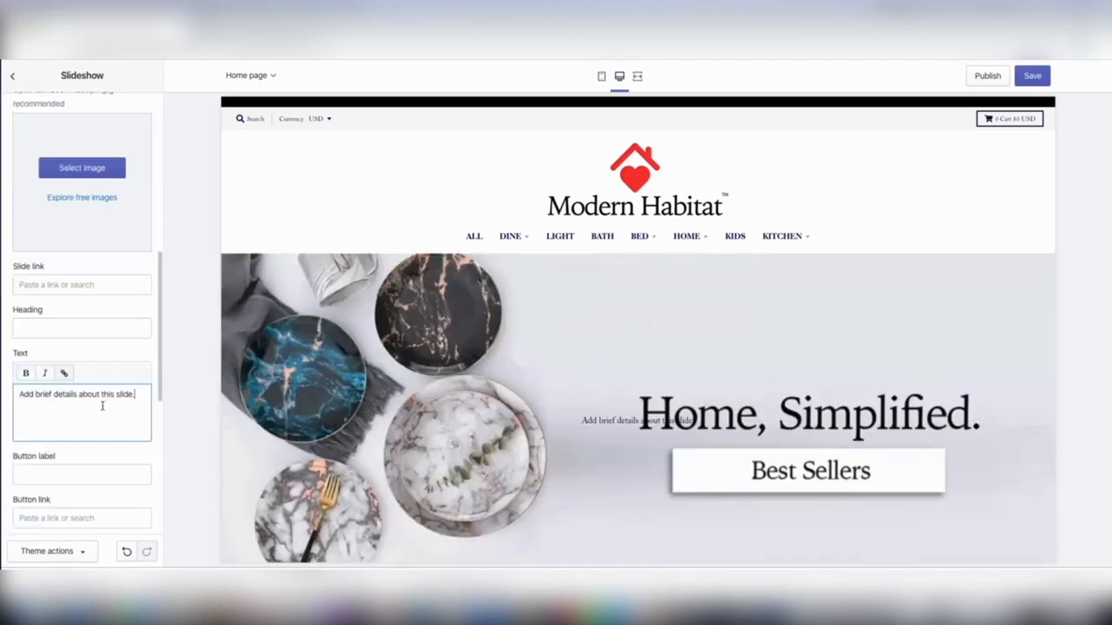
key(ctrl+a)
key(BackSpace)
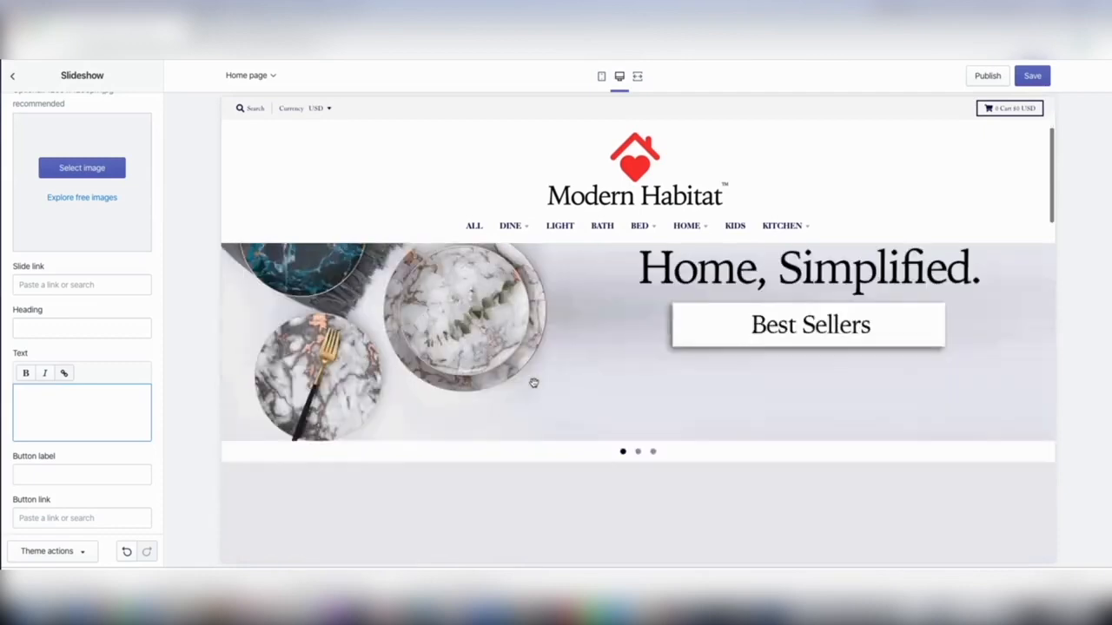
scroll(43, 372, down, 2)
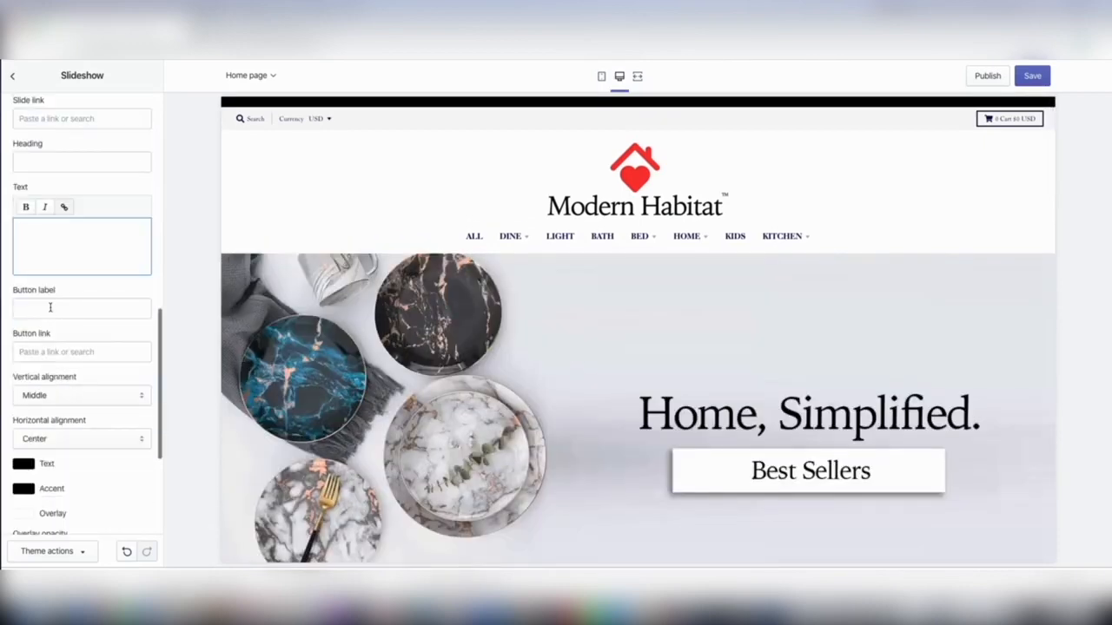
click(35, 351)
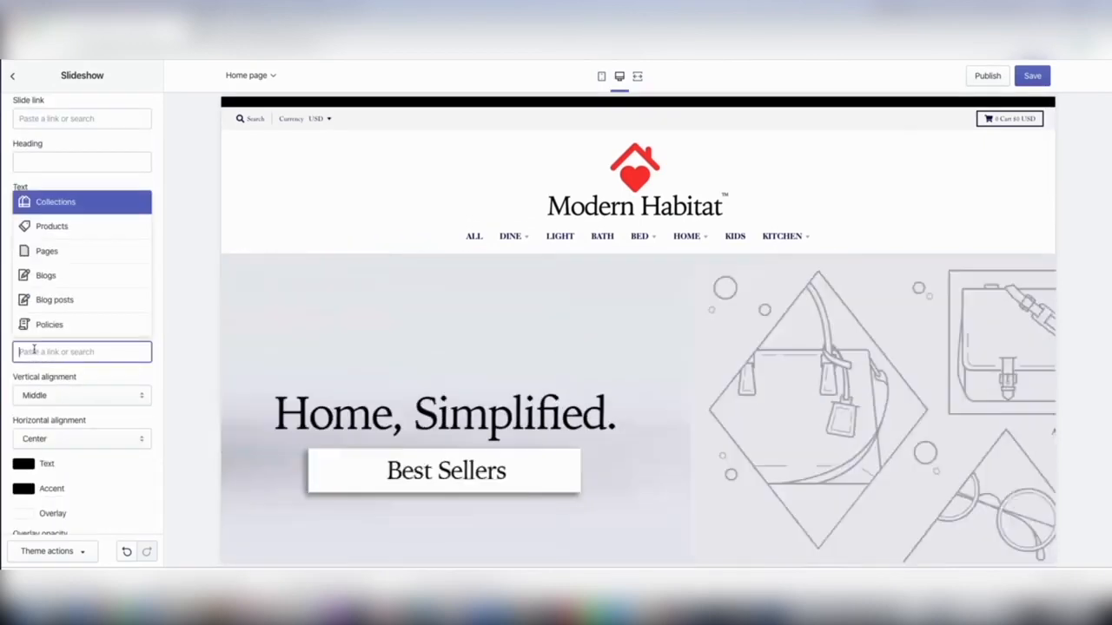
click(70, 202)
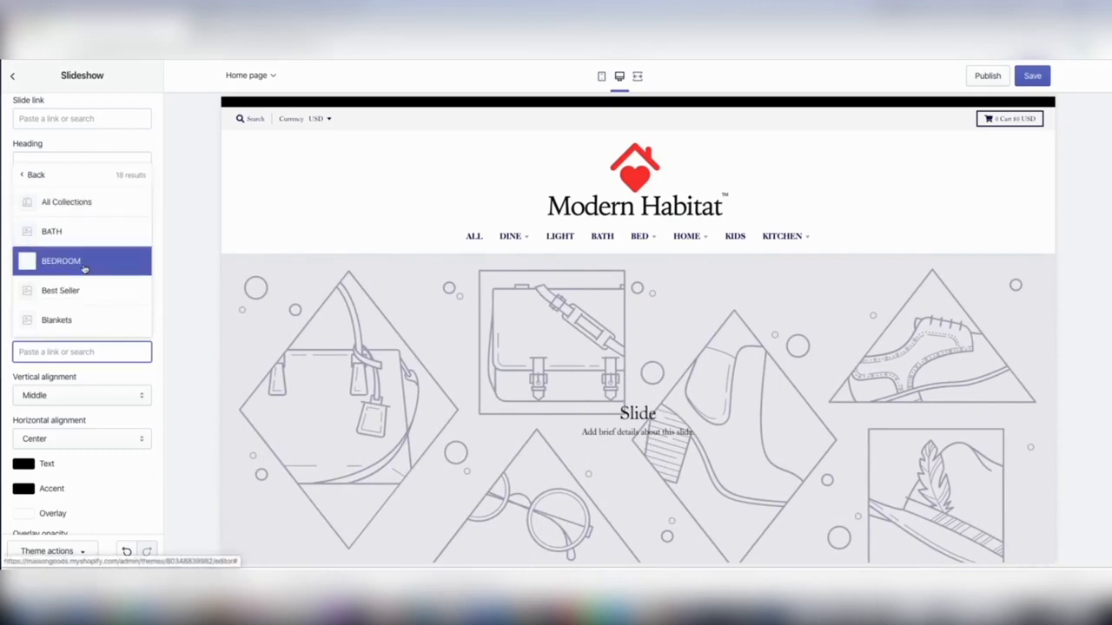
click(97, 377)
click(83, 351)
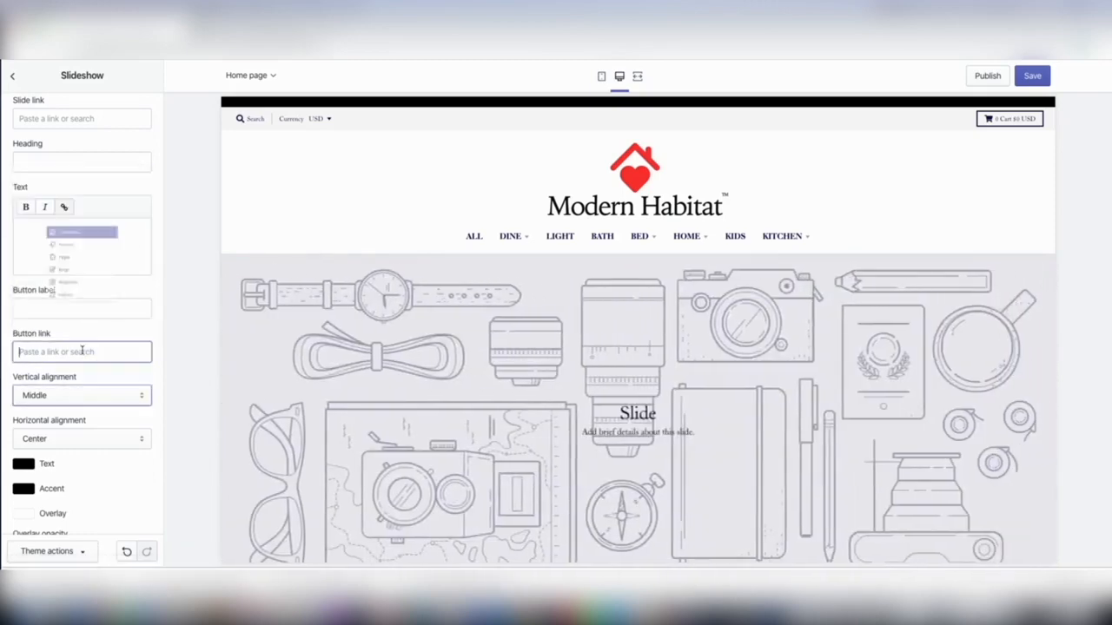
click(140, 378)
scroll(87, 391, down, 3)
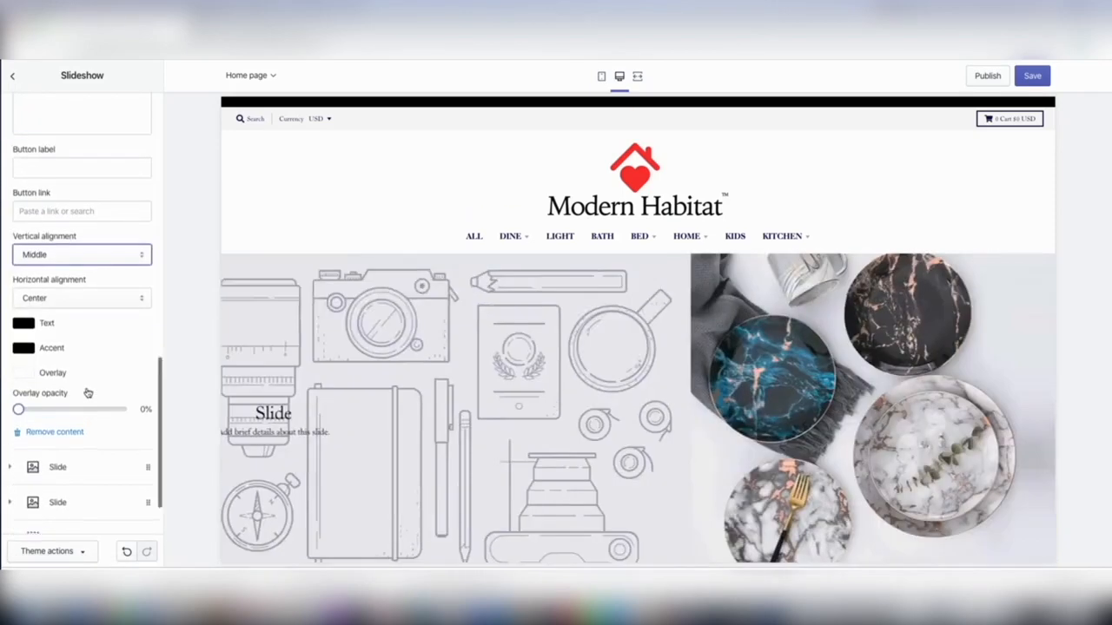
Set the first slide's slide link to the Best Seller collection.
scroll(86, 390, up, 3)
scroll(86, 390, up, 2)
click(124, 217)
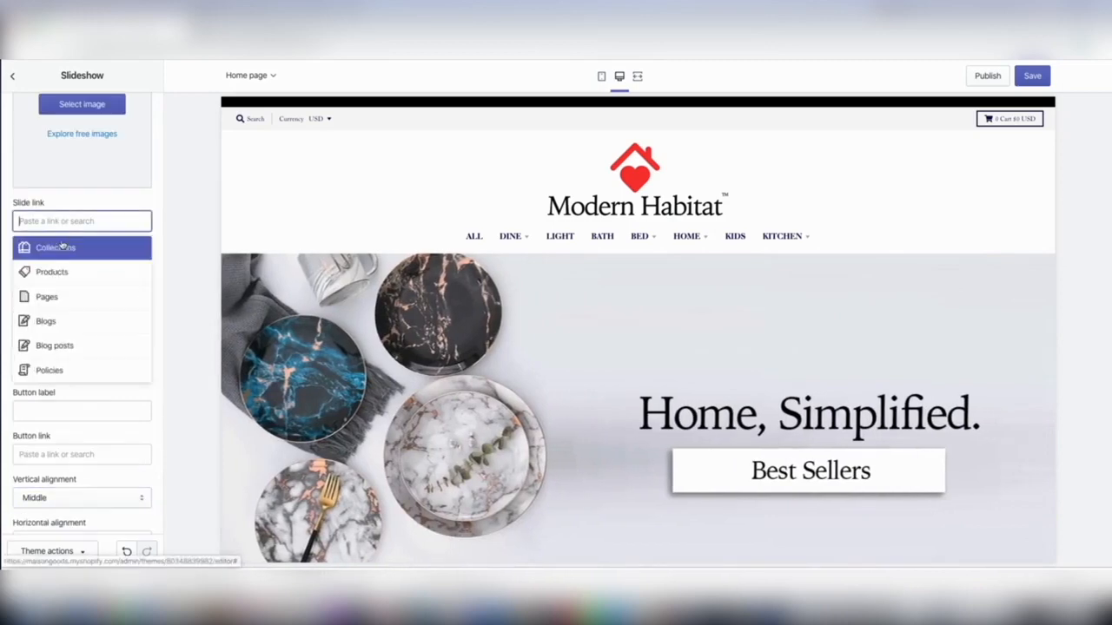
scroll(78, 364, up, 3)
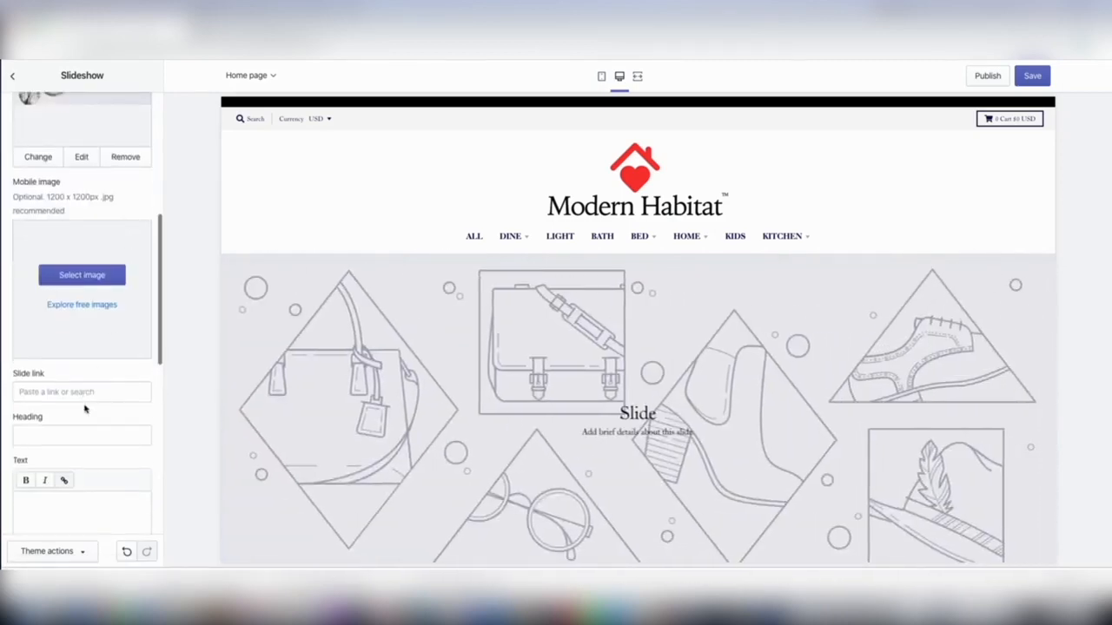
click(76, 390)
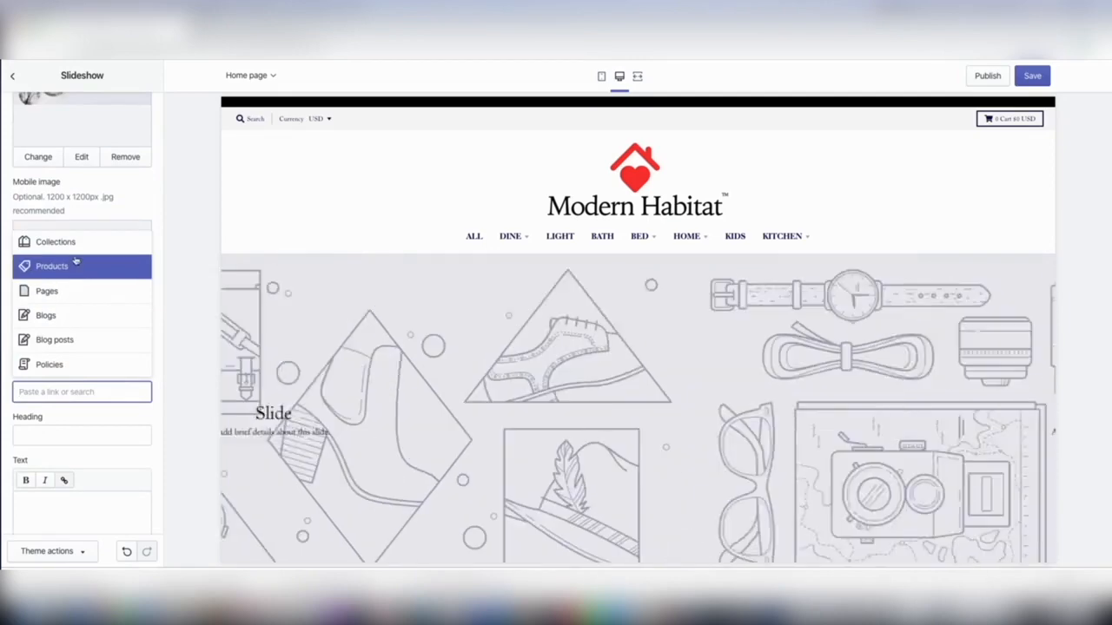
click(70, 243)
scroll(61, 286, down, 2)
scroll(61, 265, up, 1)
click(61, 266)
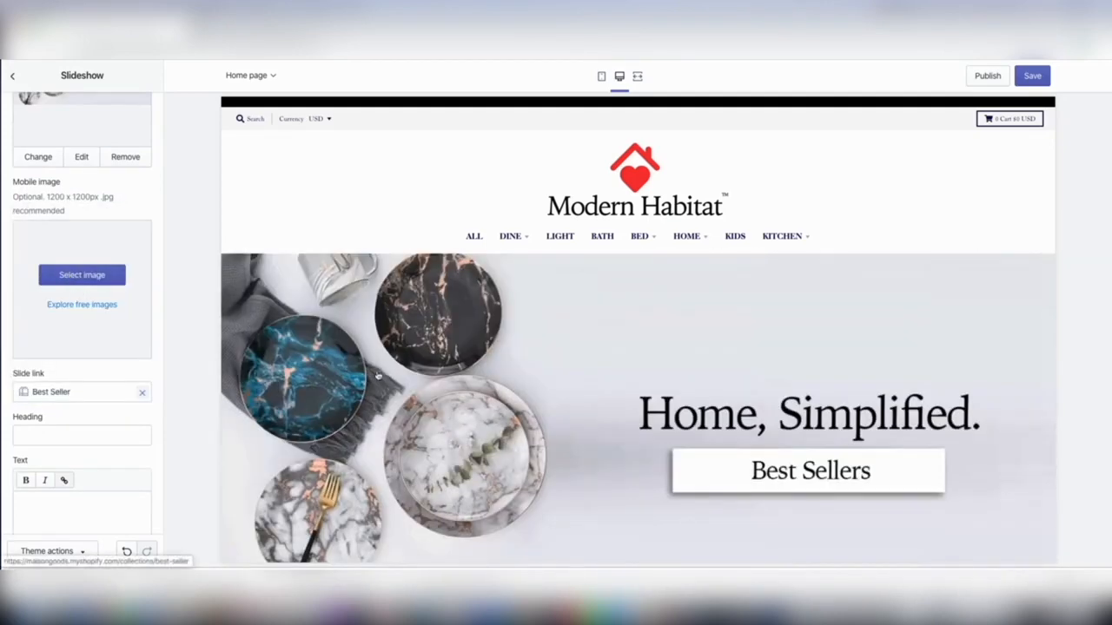
Test the plates banner's link in the preview, look through the linked collection page, and return to the home page.
click(815, 478)
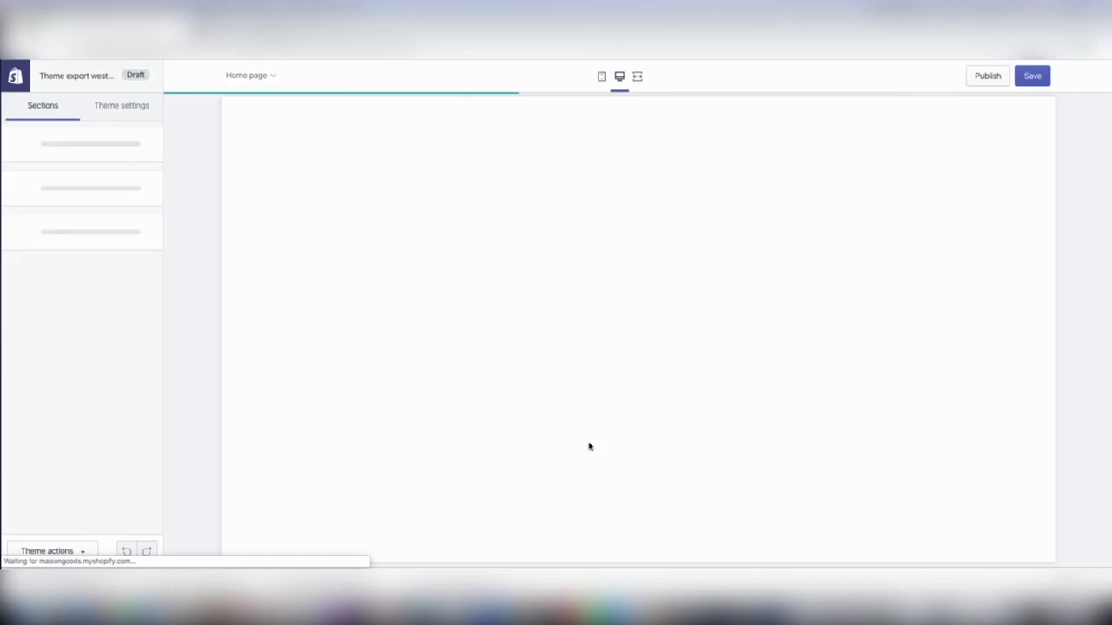
scroll(591, 445, down, 15)
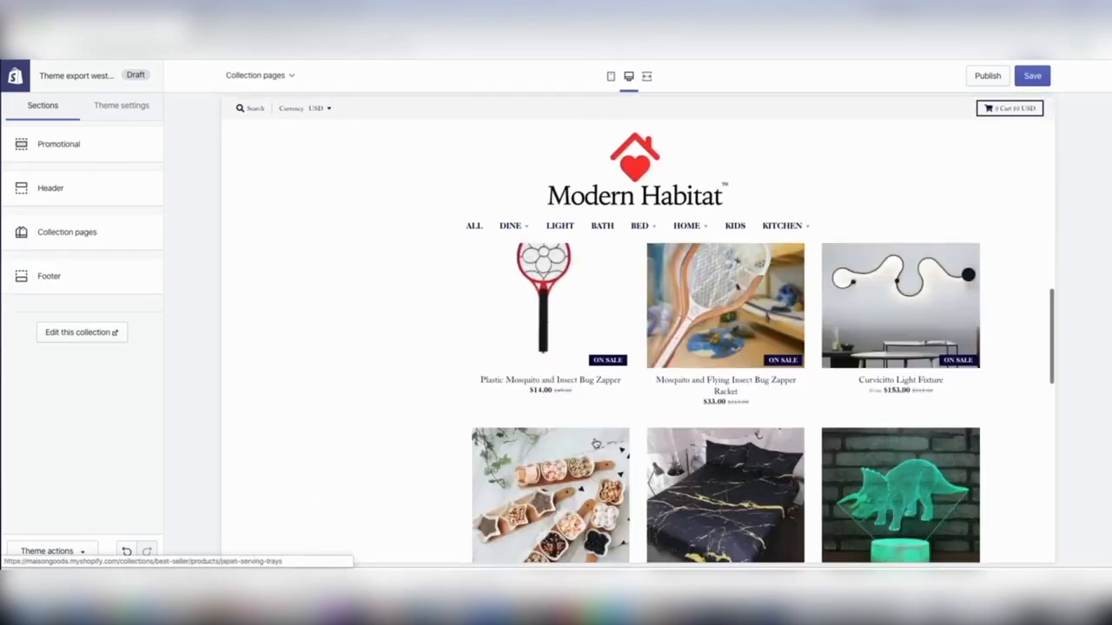
scroll(596, 444, down, 8)
scroll(596, 443, up, 10)
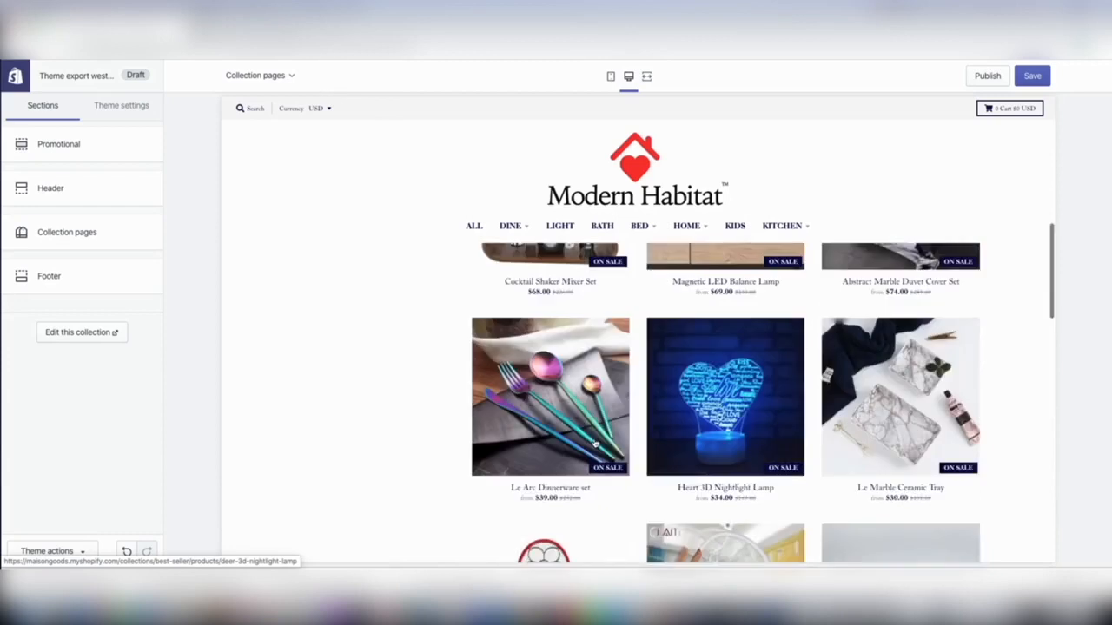
scroll(596, 443, up, 3)
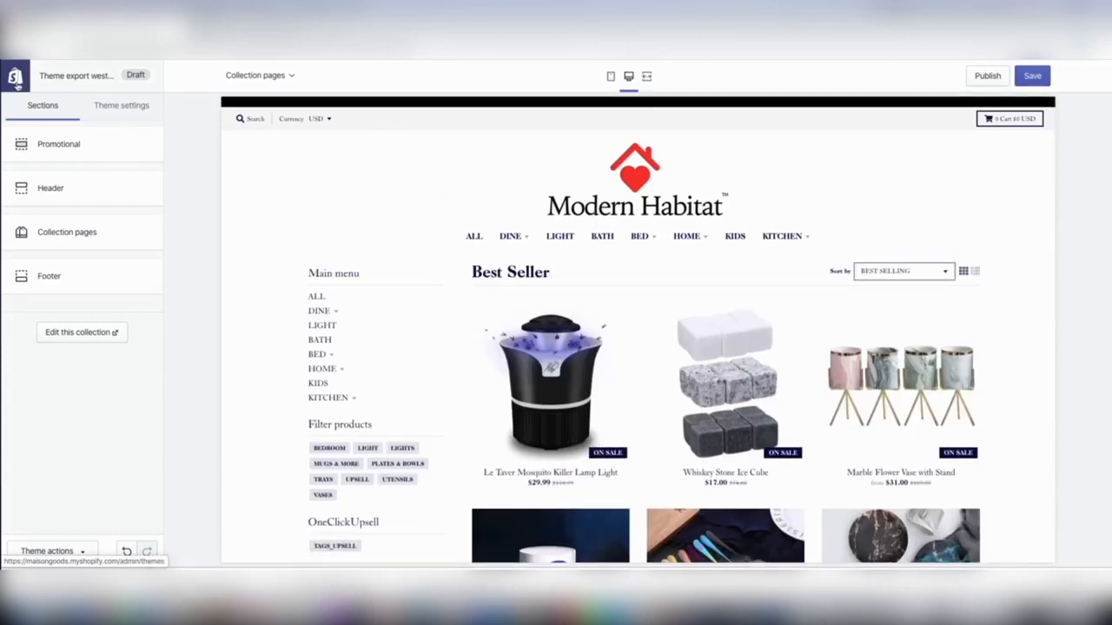
click(600, 197)
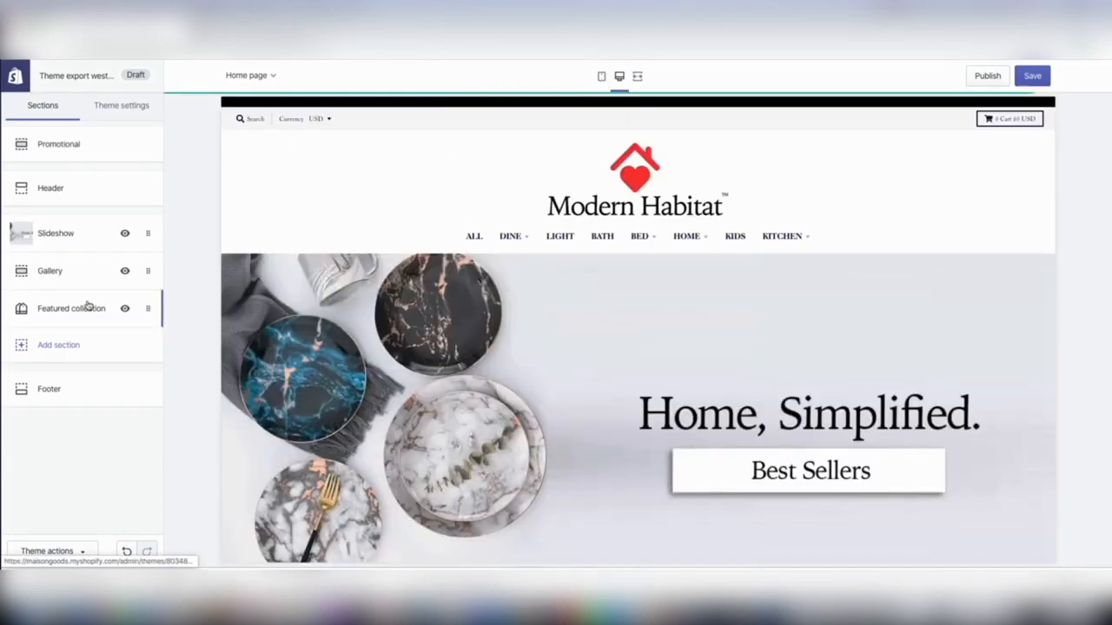
Upload the "Clean and quiet living." armchair banner from Downloads and use it as the second slide's image.
click(57, 233)
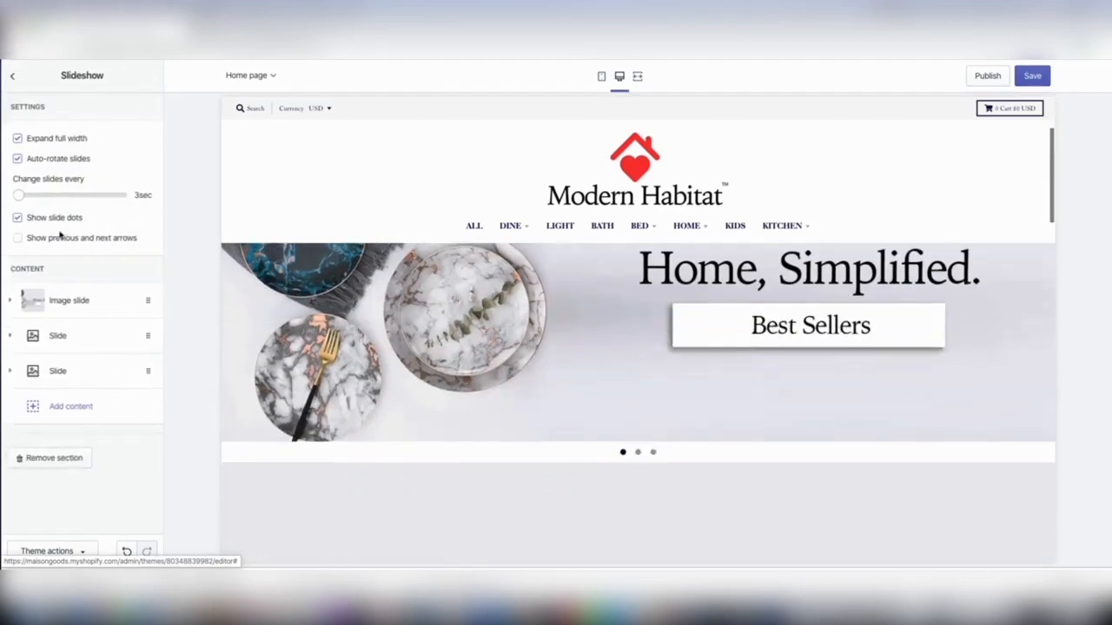
click(82, 339)
click(91, 376)
click(62, 169)
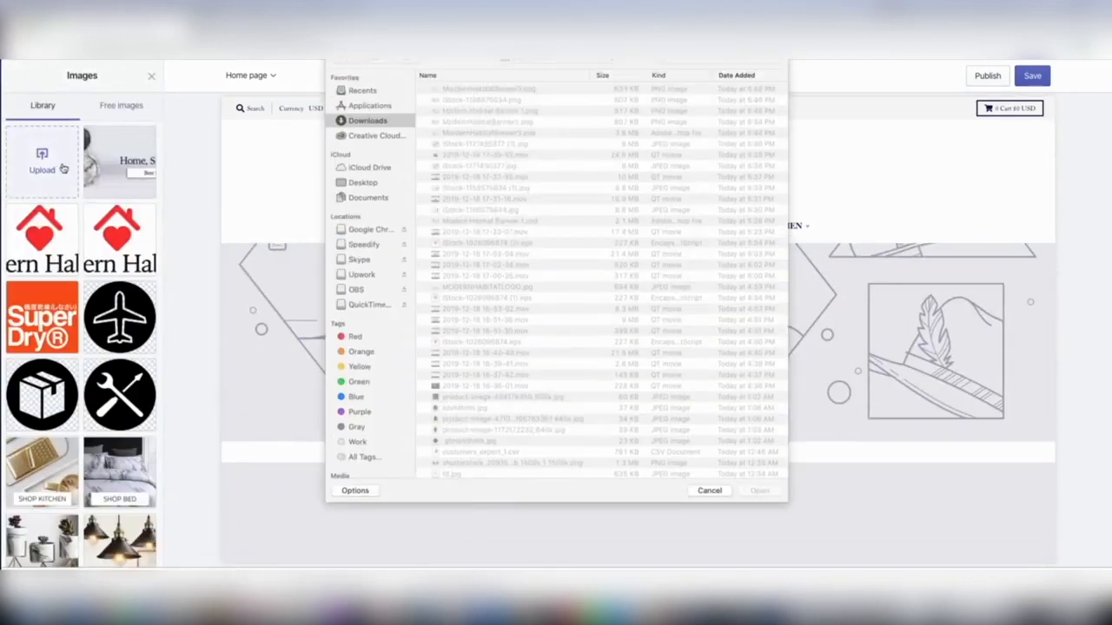
double_click(463, 135)
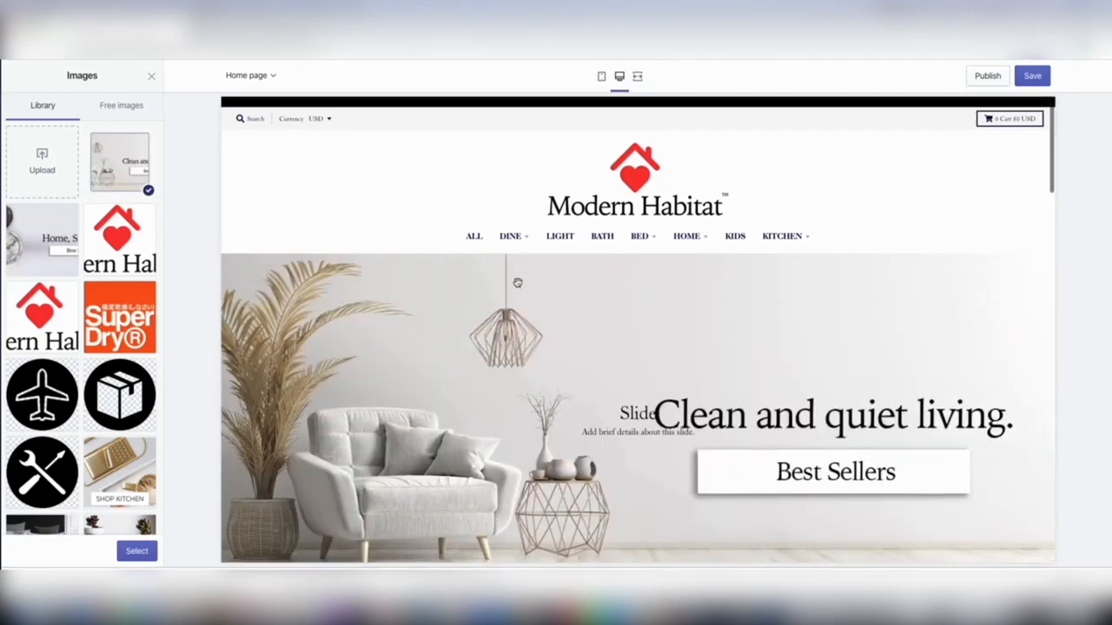
click(144, 552)
Clear the default text and heading from the second slide, the armchair banner.
scroll(144, 393, down, 5)
drag(145, 394, 17, 389)
key(BackSpace)
double_click(40, 322)
key(BackSpace)
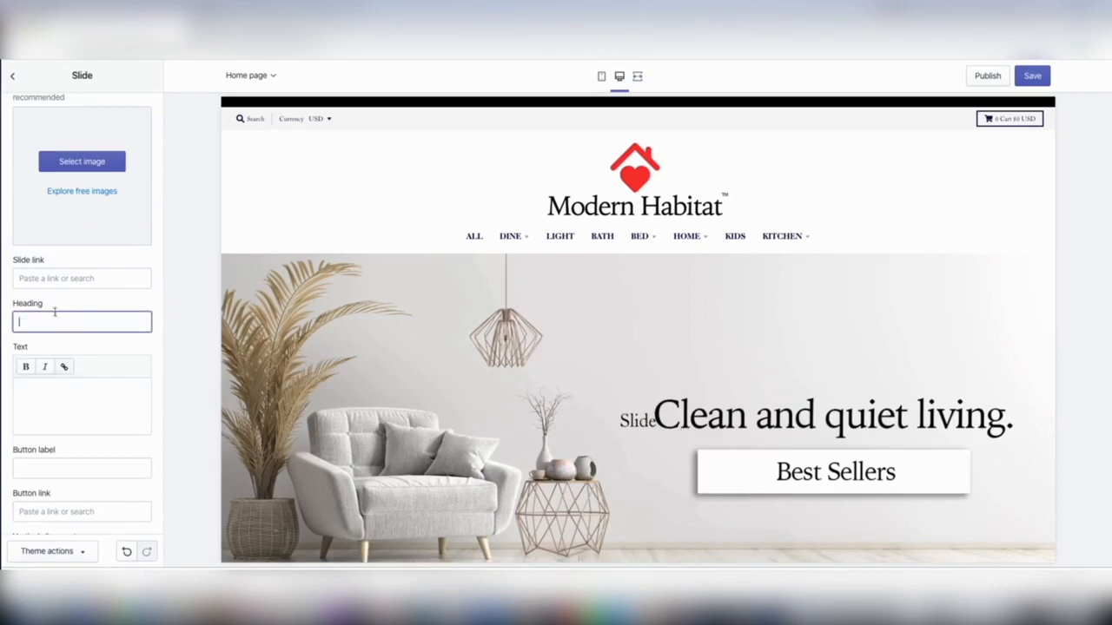
Set the second slide's slide link to the Best Seller collection and save the theme.
scroll(72, 315, up, 2)
click(71, 445)
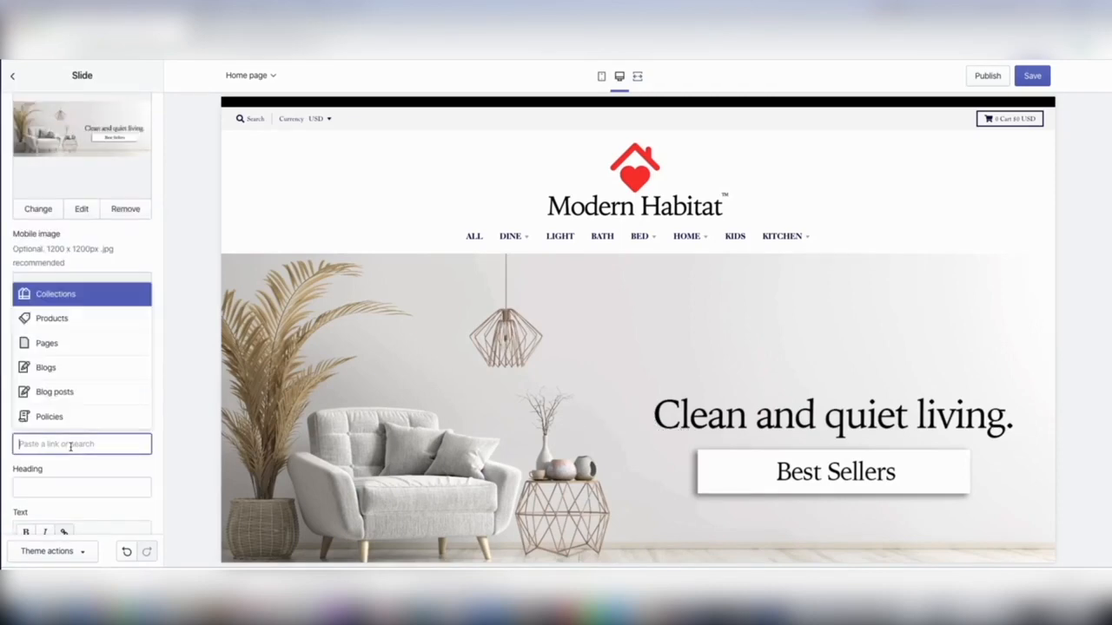
click(93, 300)
click(80, 384)
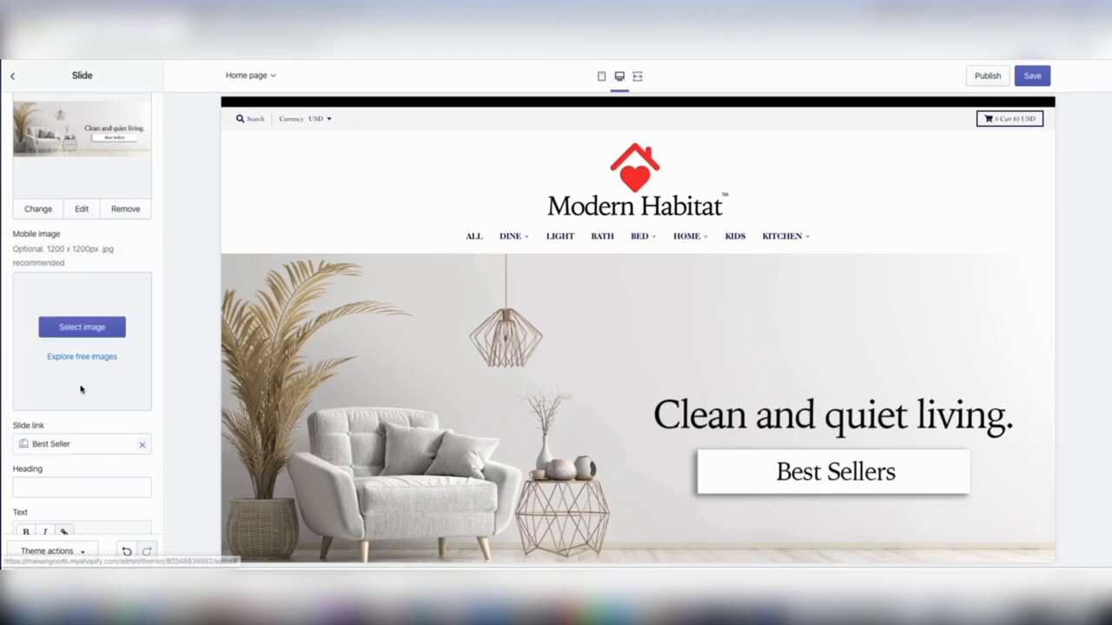
click(1030, 77)
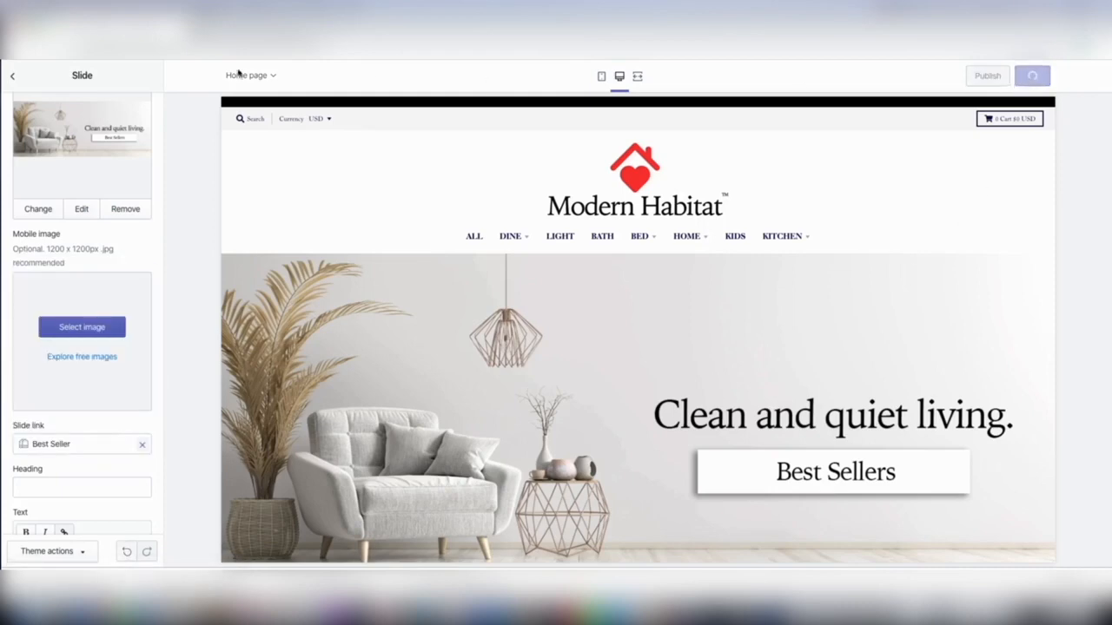
Upload the "Comfort and peace." towel banner from Downloads and use it as the third slide's image.
click(16, 77)
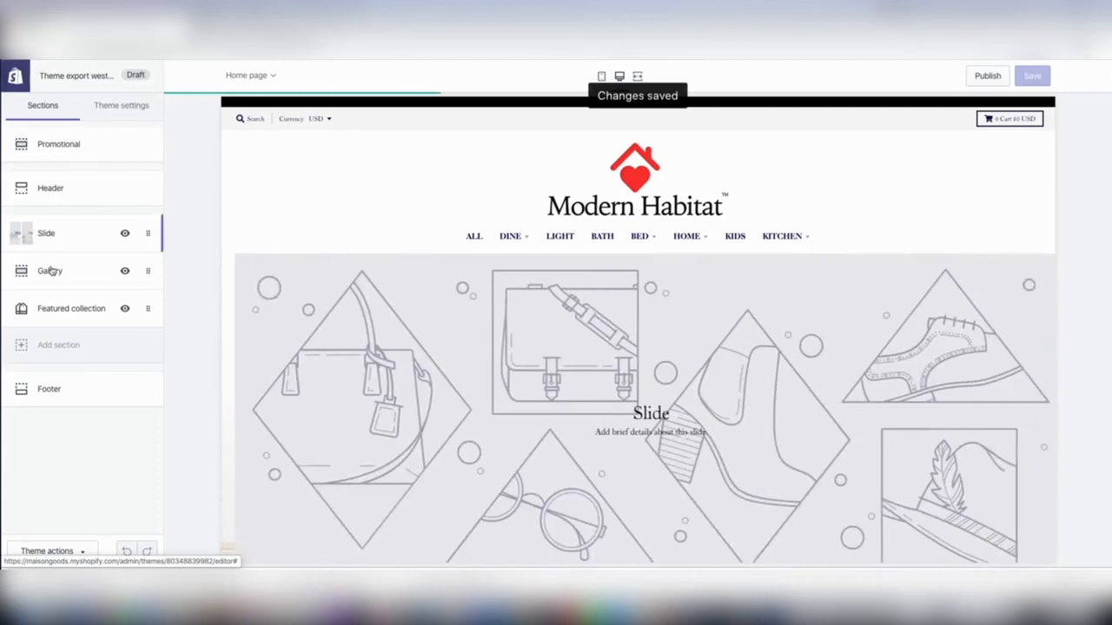
click(48, 232)
click(66, 371)
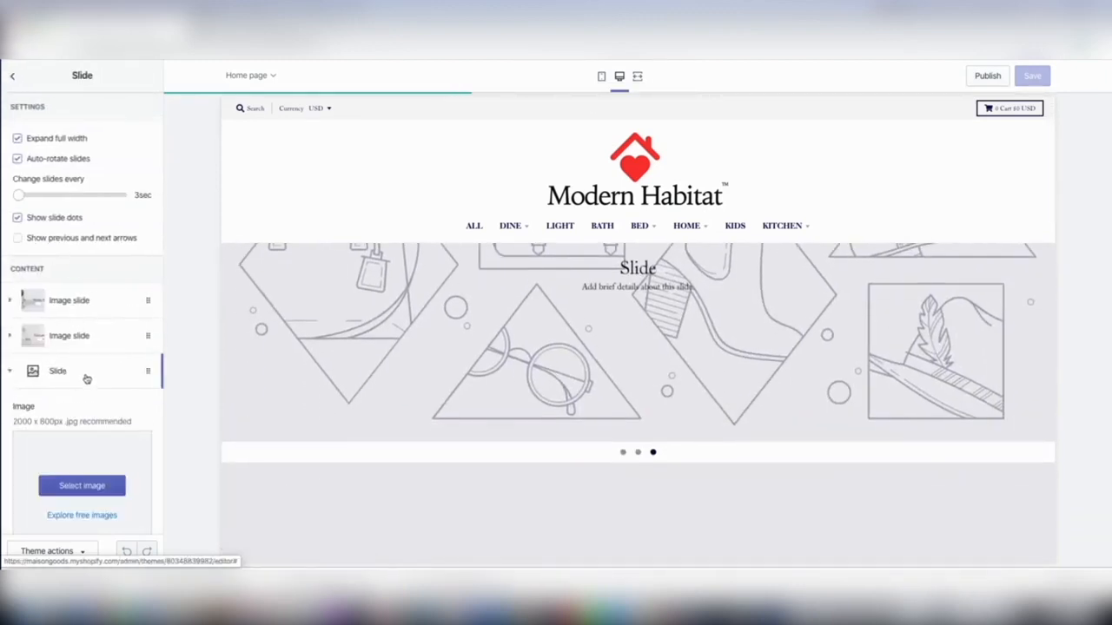
click(76, 411)
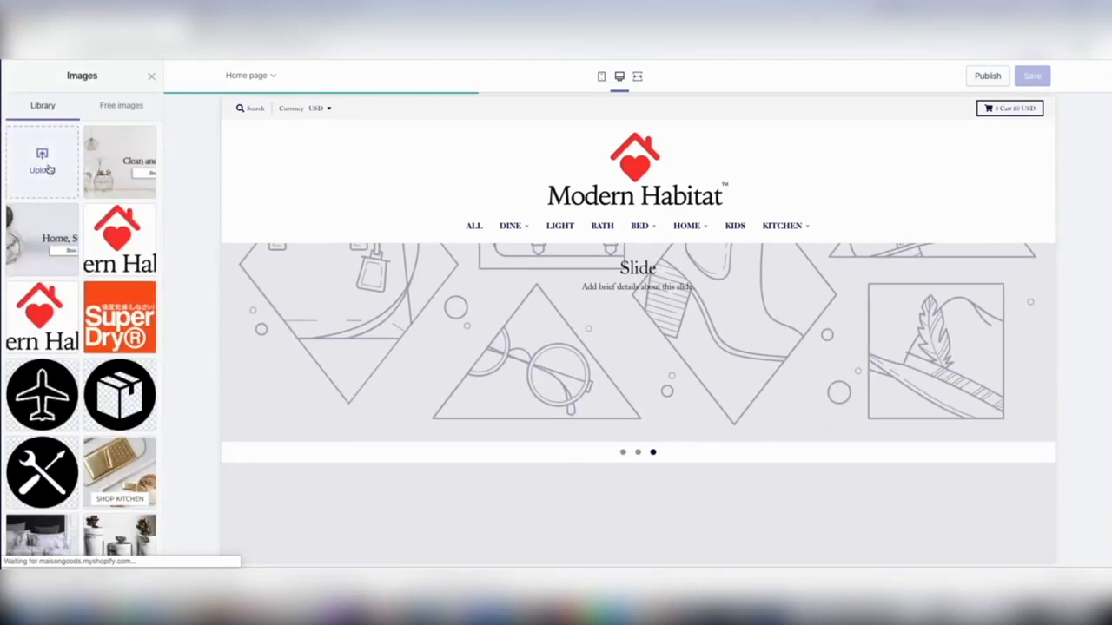
click(42, 165)
double_click(496, 101)
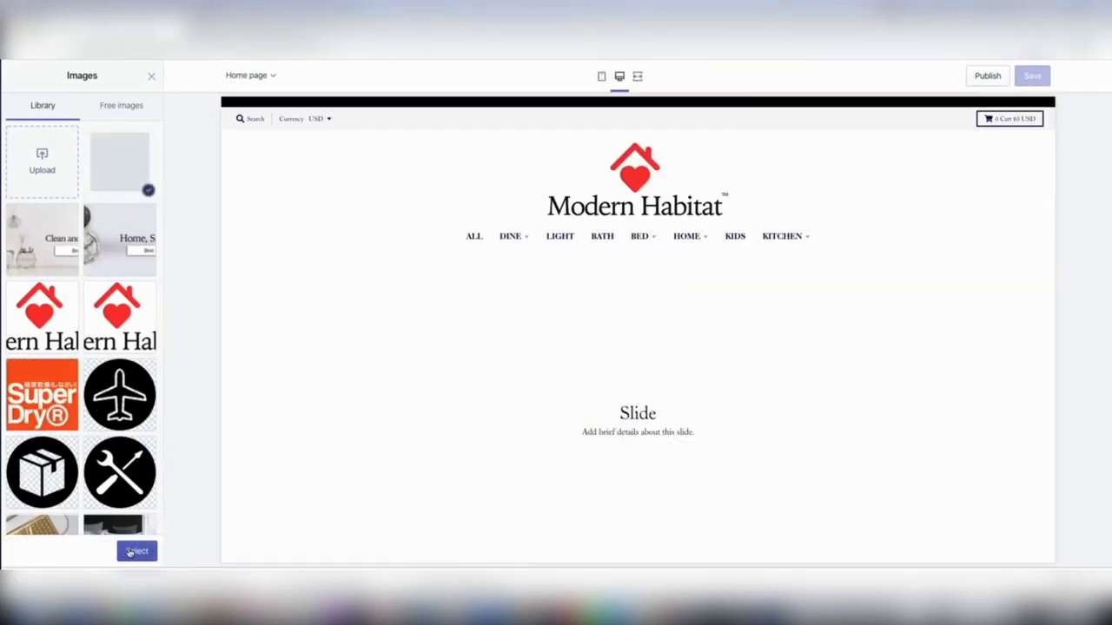
click(131, 550)
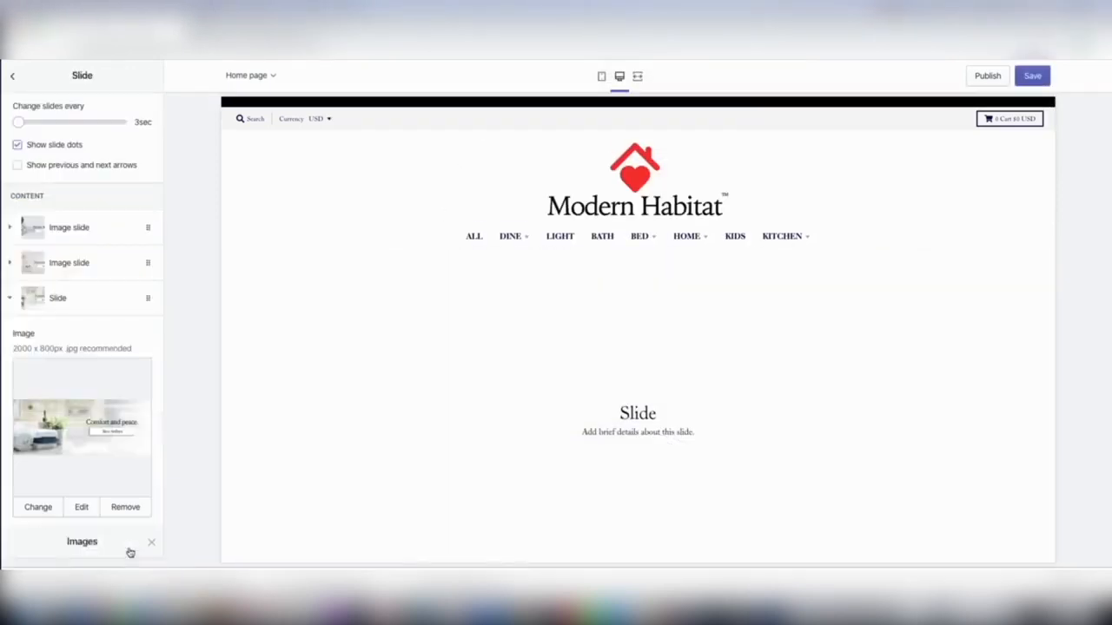
Clear the default heading and text from the third slide, the towel banner.
scroll(100, 427, down, 5)
double_click(79, 374)
key(BackSpace)
drag(139, 442, 12, 438)
key(BackSpace)
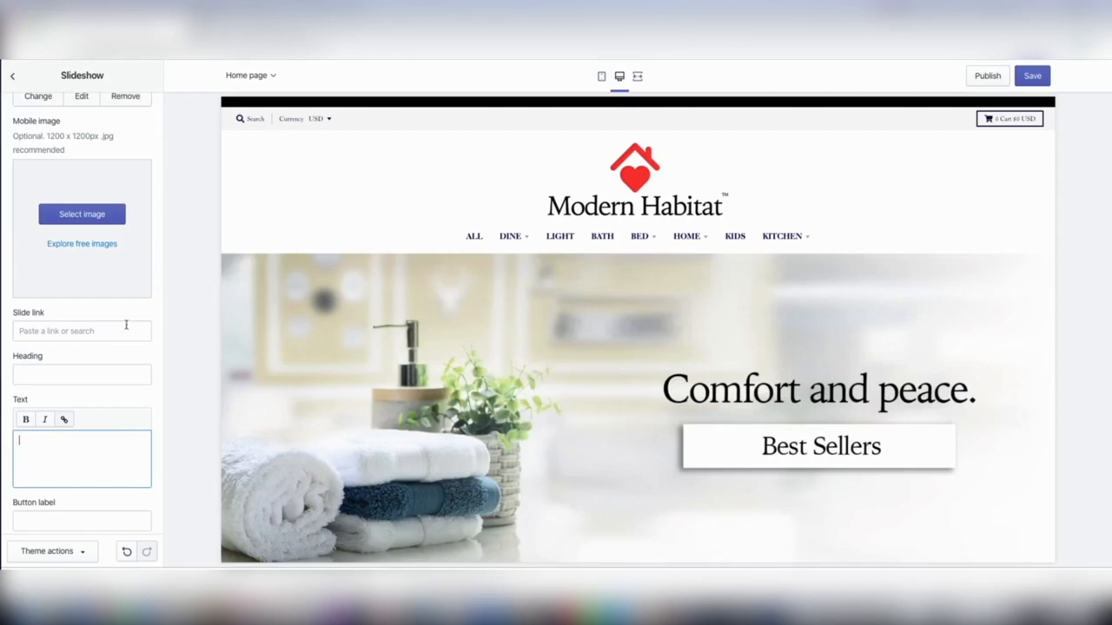
Set the third slide's slide link to the Best Seller collection.
click(109, 335)
click(76, 182)
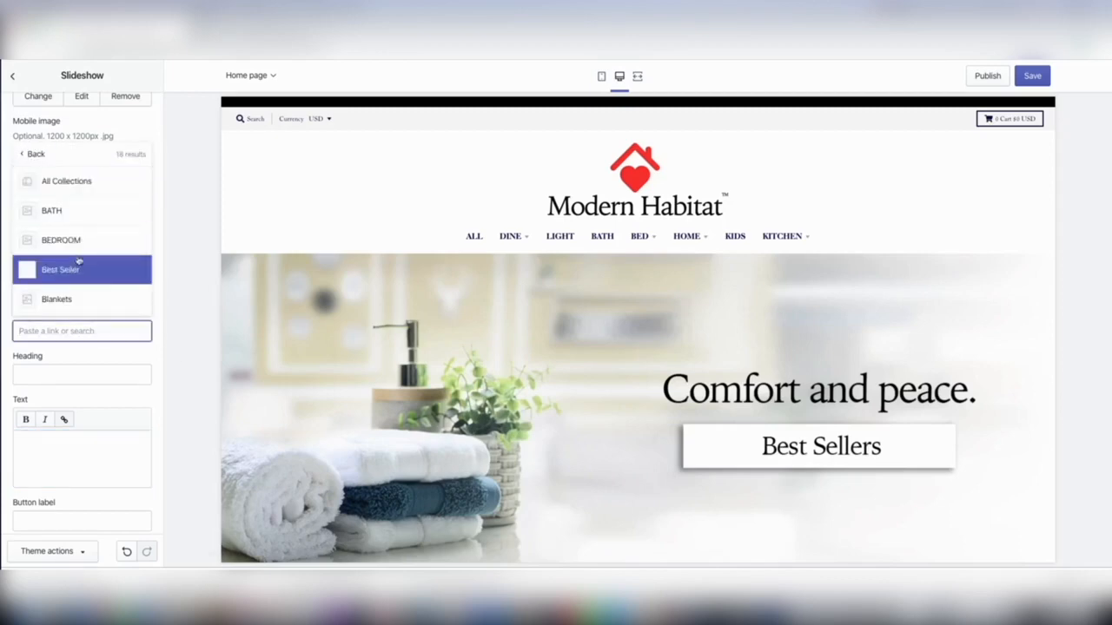
click(78, 267)
Check the slideshow in the desktop and mobile previews and save the theme changes.
scroll(523, 318, down, 3)
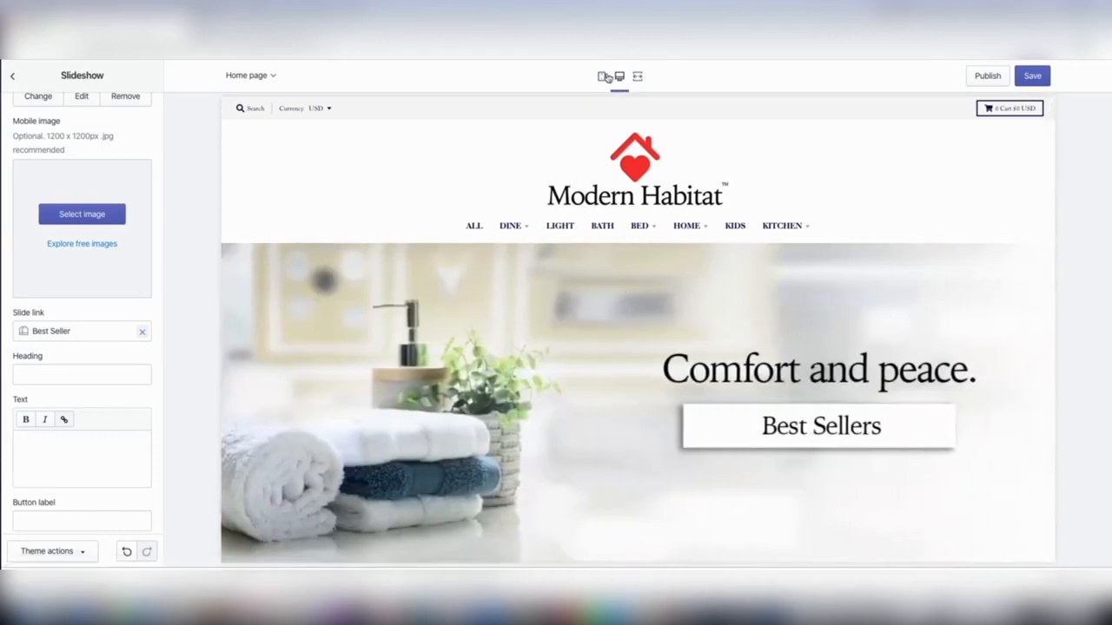
click(602, 76)
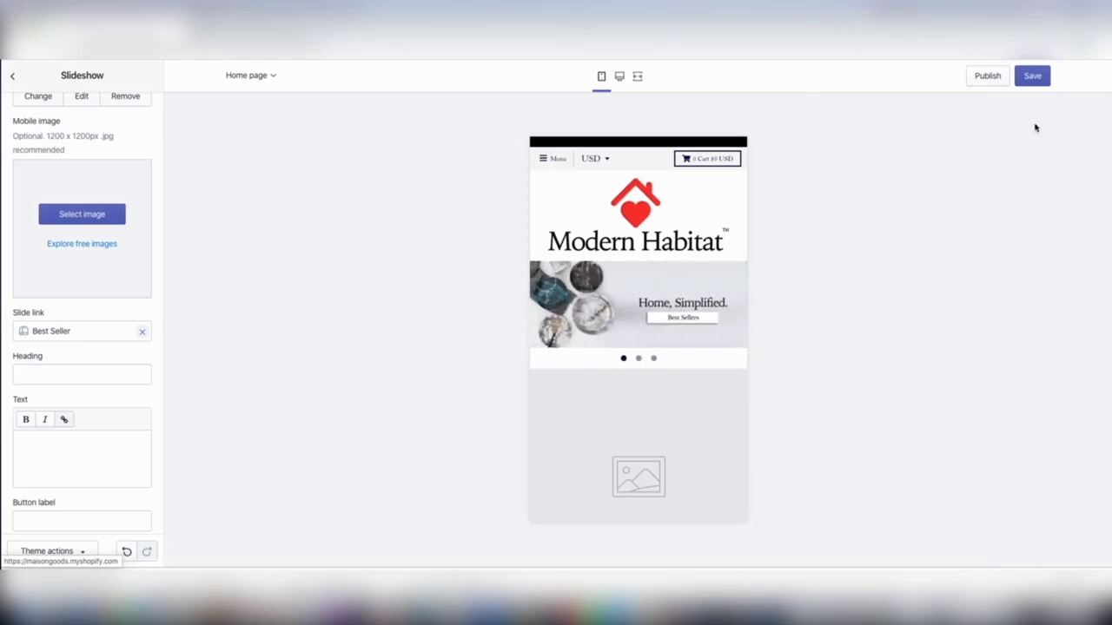
click(1029, 84)
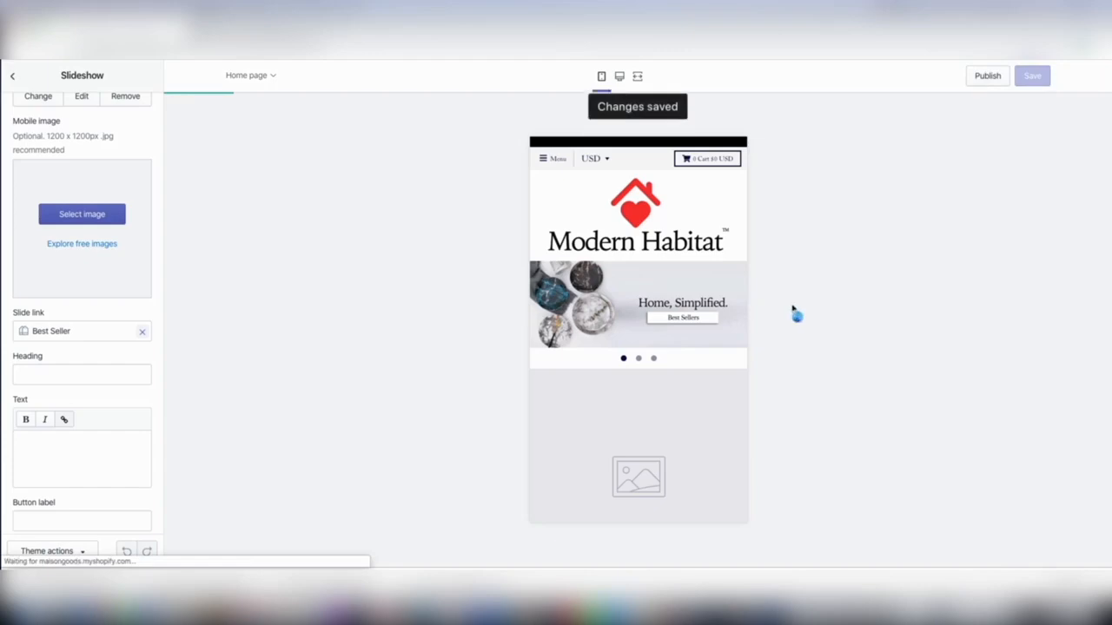